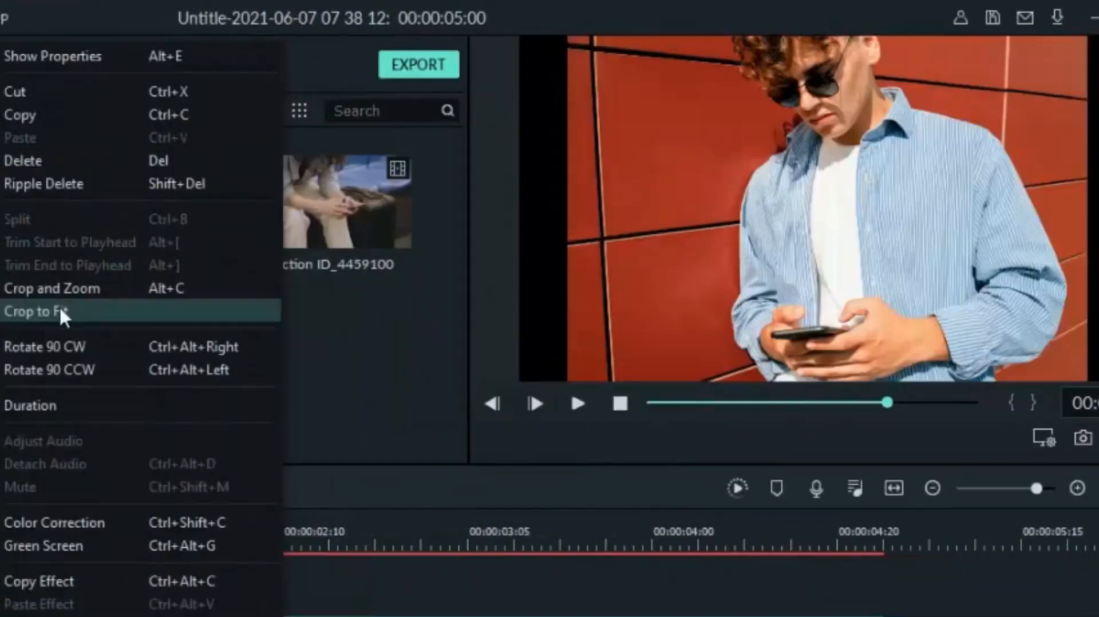
# Crop the photo clip to fit the frame and add Title 1 from the Titles category on the track above it.
pyautogui.click(339, 243)
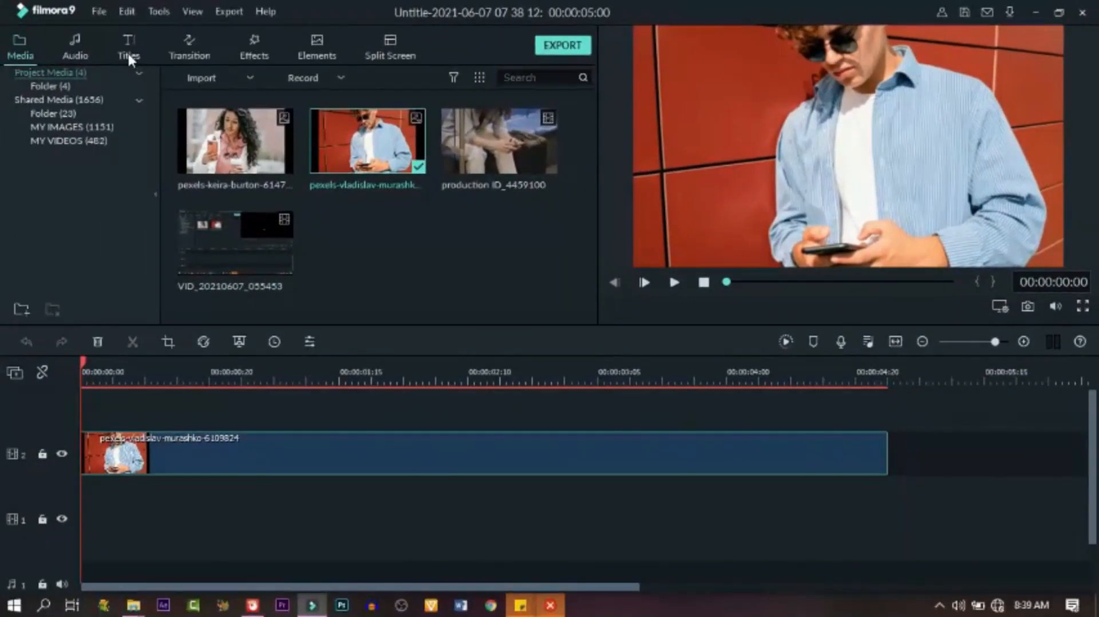
pyautogui.click(129, 55)
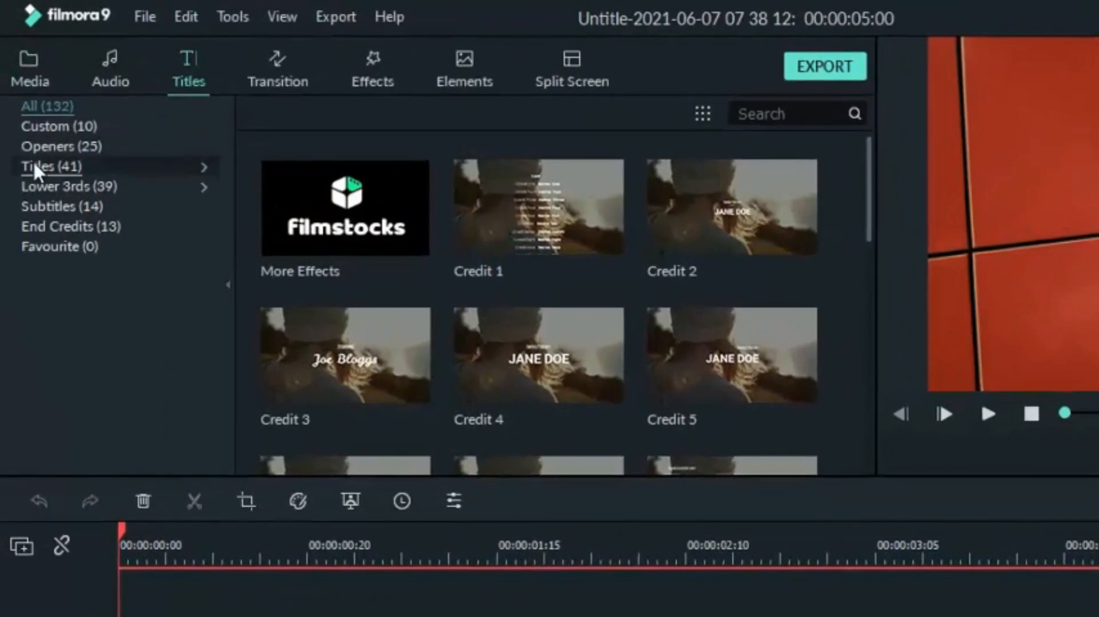
pyautogui.click(24, 112)
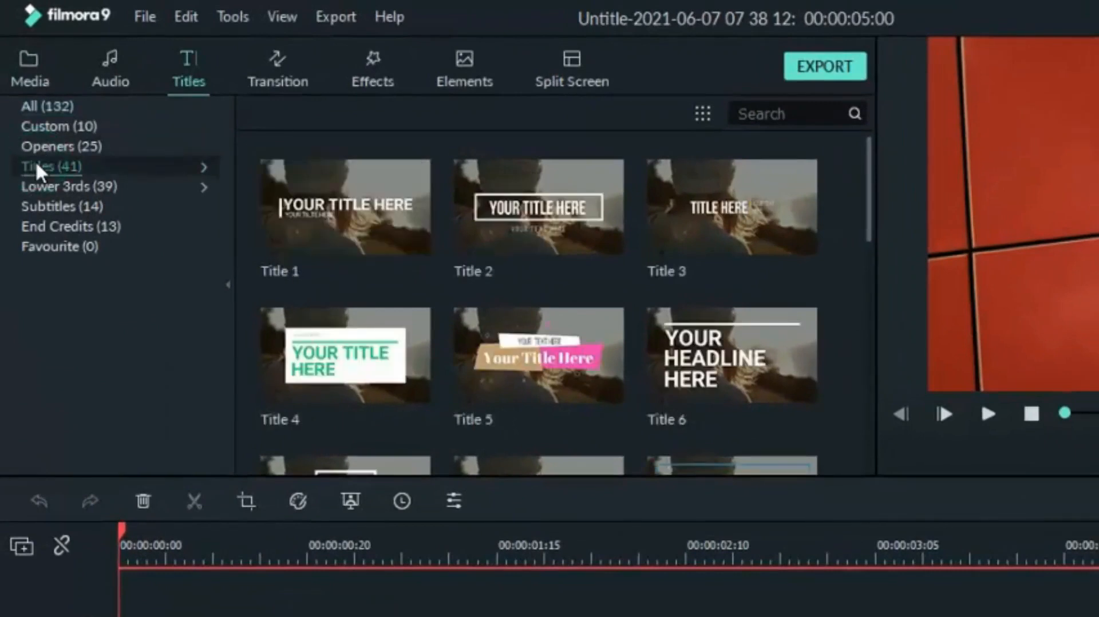
pyautogui.moveTo(377, 189); pyautogui.dragTo(101, 533)
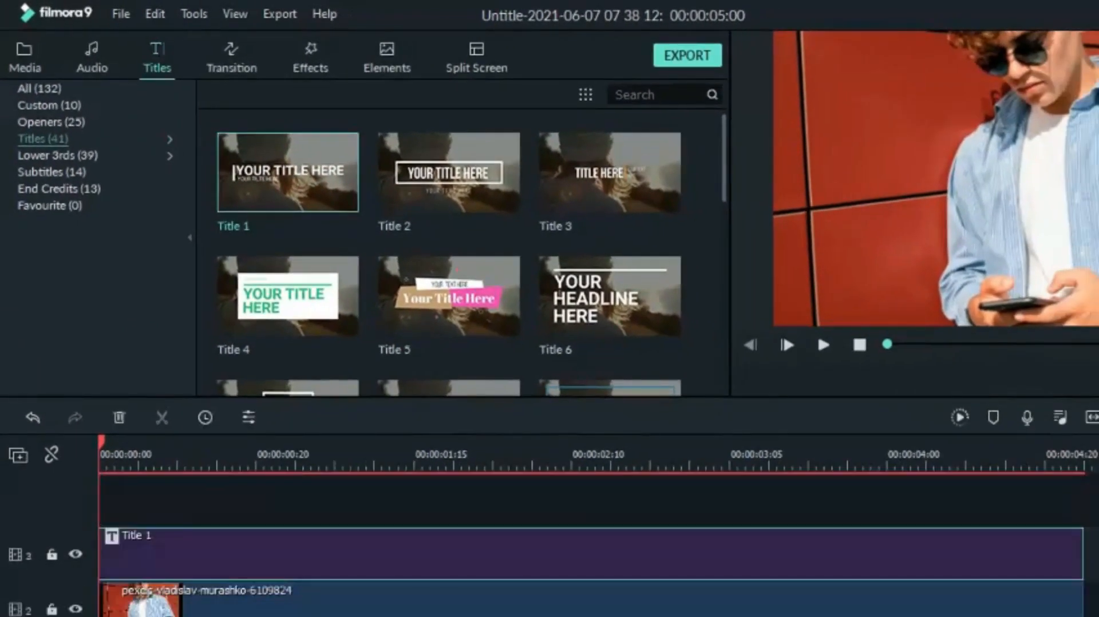
# Open the Title 1 clip in advanced text editing with the playhead at 00:00:01:22.
pyautogui.moveTo(1090, 467); pyautogui.dragTo(406, 476)
pyautogui.moveTo(493, 483); pyautogui.dragTo(299, 515)
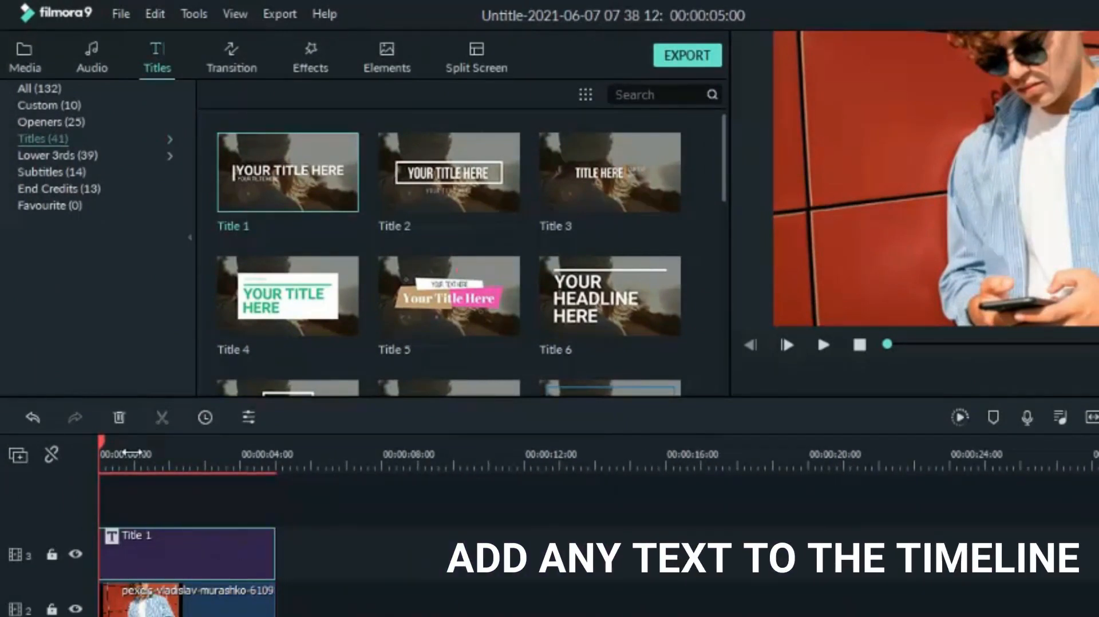
pyautogui.click(164, 452)
pyautogui.click(1003, 170)
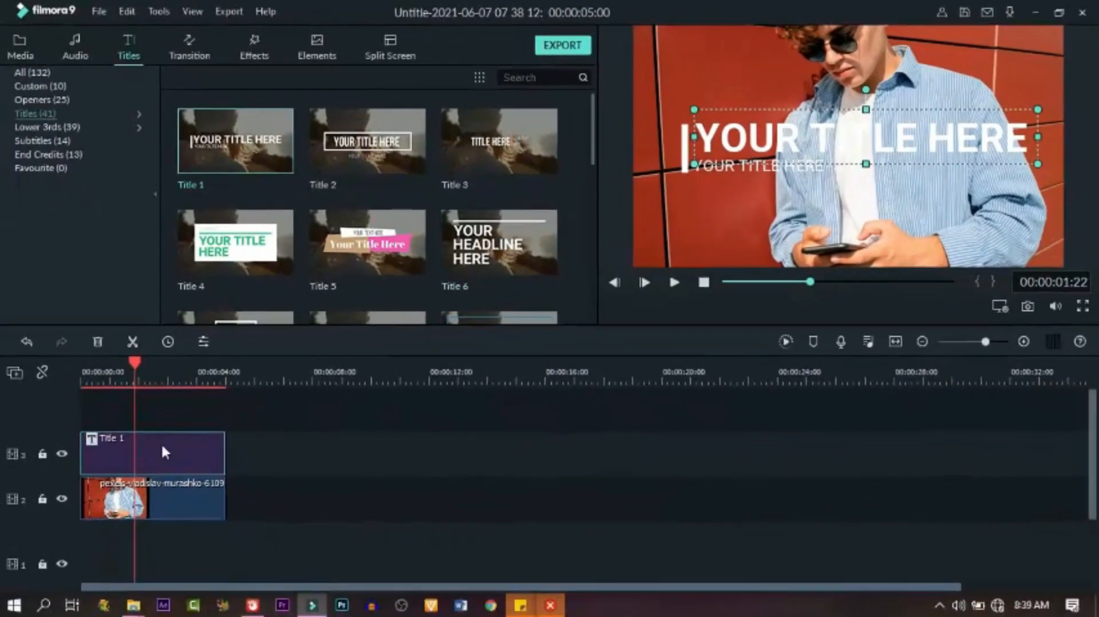
pyautogui.click(162, 446)
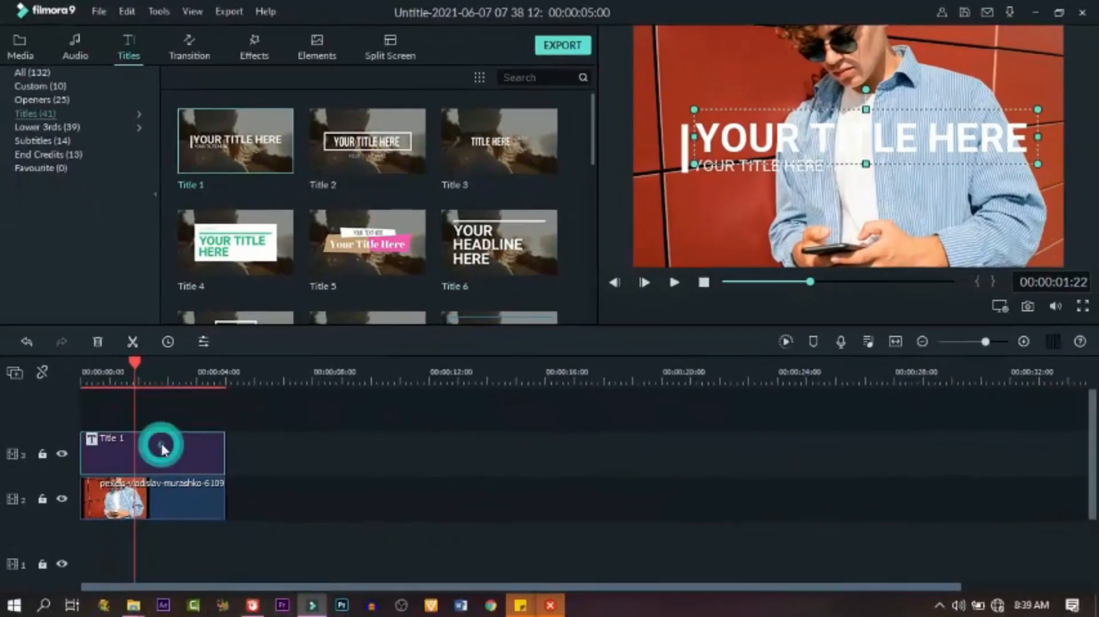
pyautogui.doubleClick(162, 447)
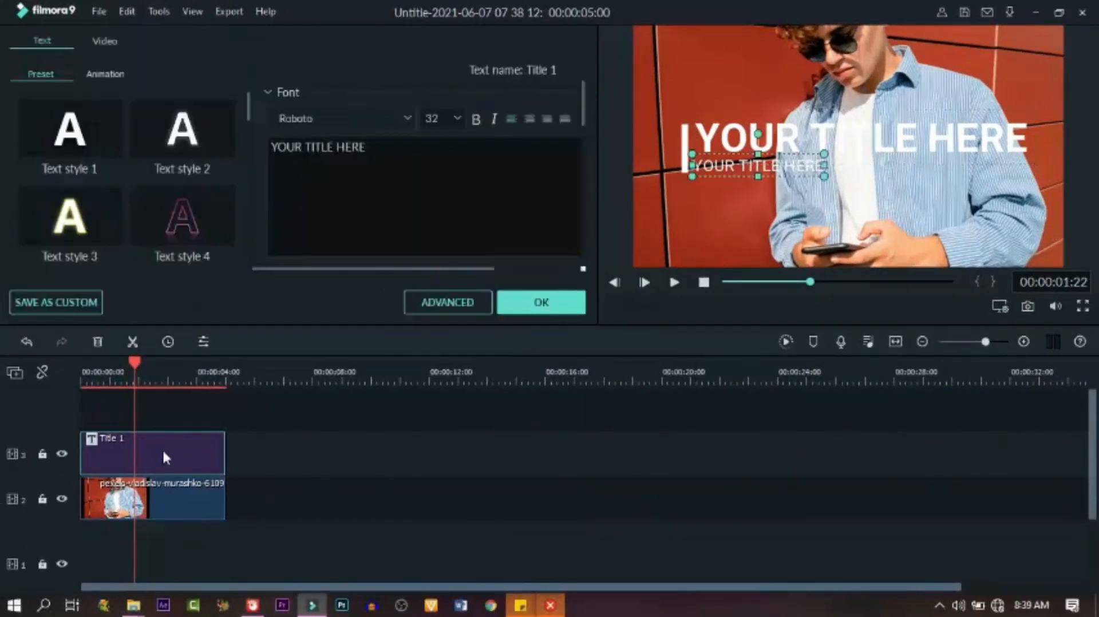
pyautogui.click(442, 304)
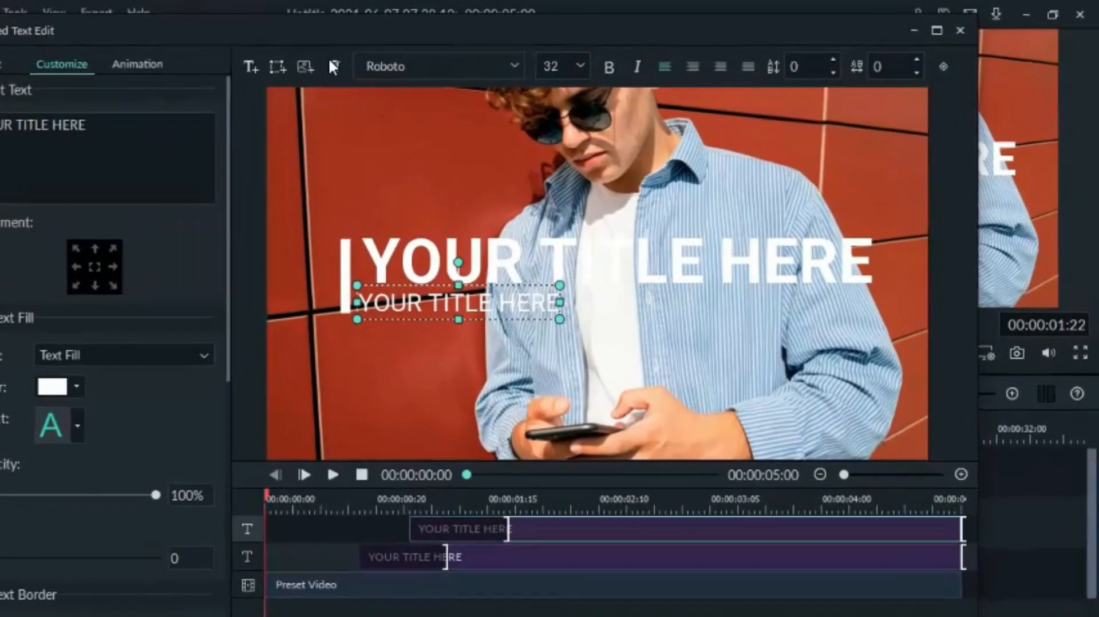
# Delete both text lines and the white vertical bar from the Title 1 preset.
pyautogui.click(331, 64)
pyautogui.click(332, 64)
pyautogui.click(346, 262)
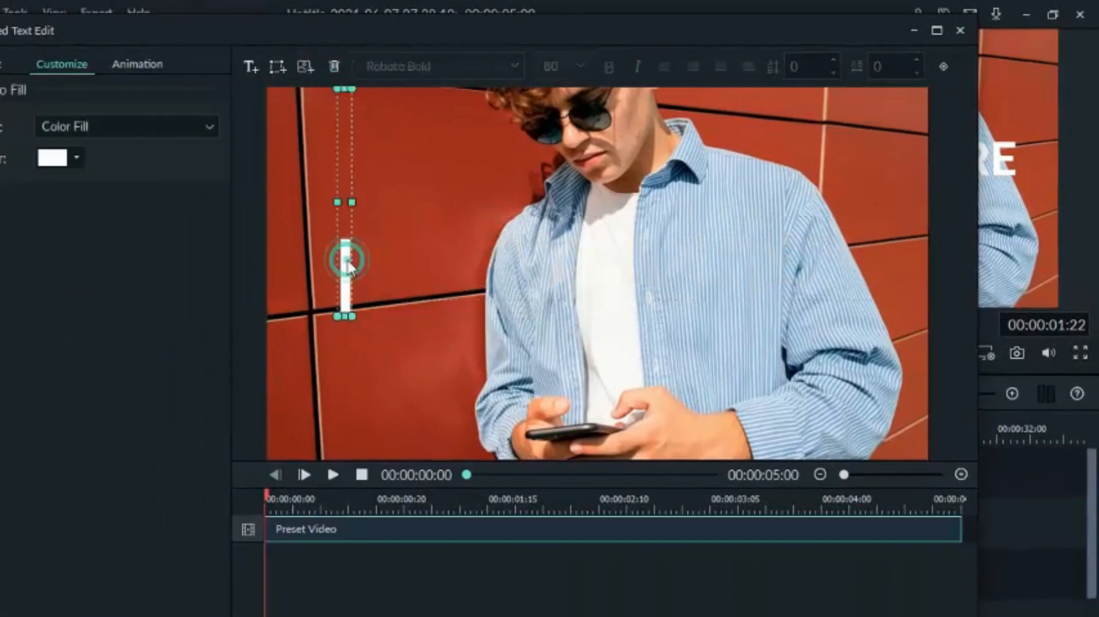
pyautogui.click(333, 66)
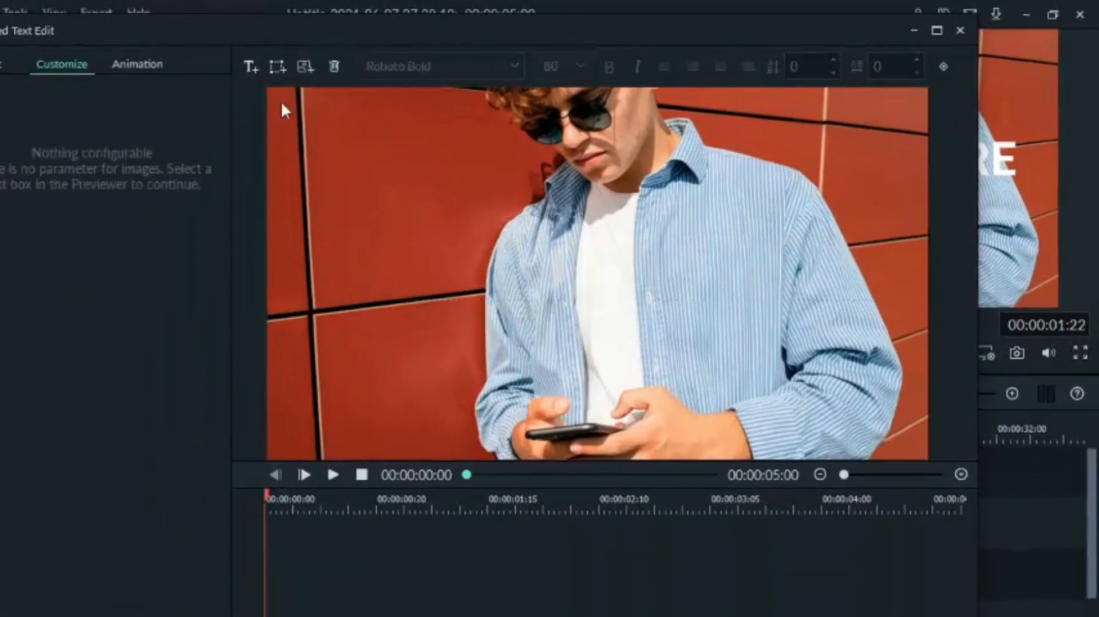
# Add a rectangle shape and place it over the red wall beside the man.
pyautogui.click(276, 69)
pyautogui.click(333, 185)
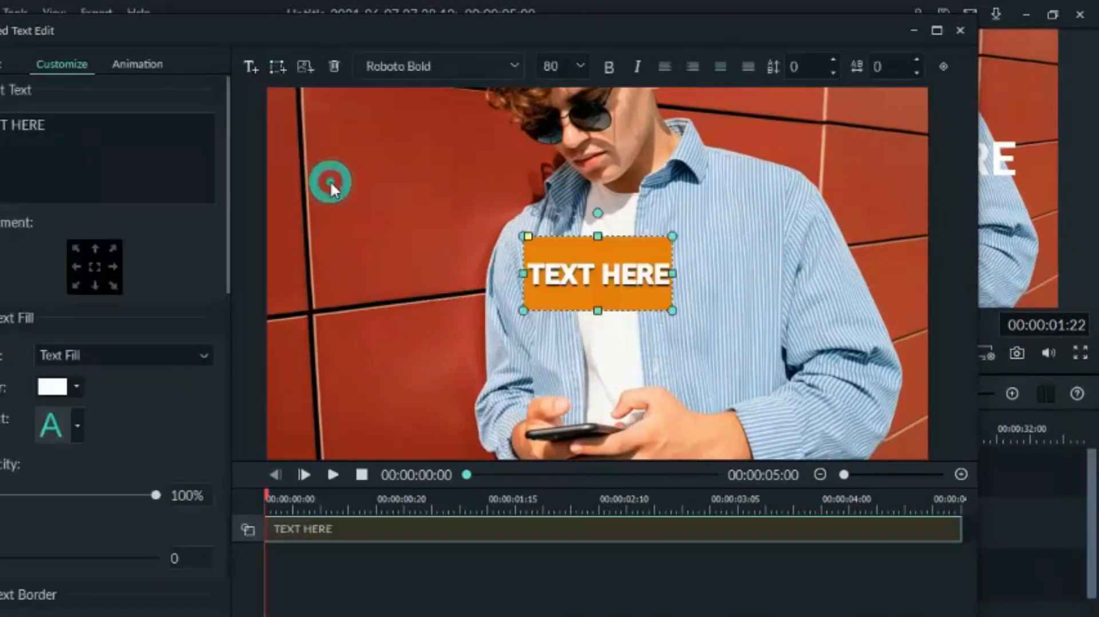
pyautogui.moveTo(605, 274); pyautogui.dragTo(413, 312)
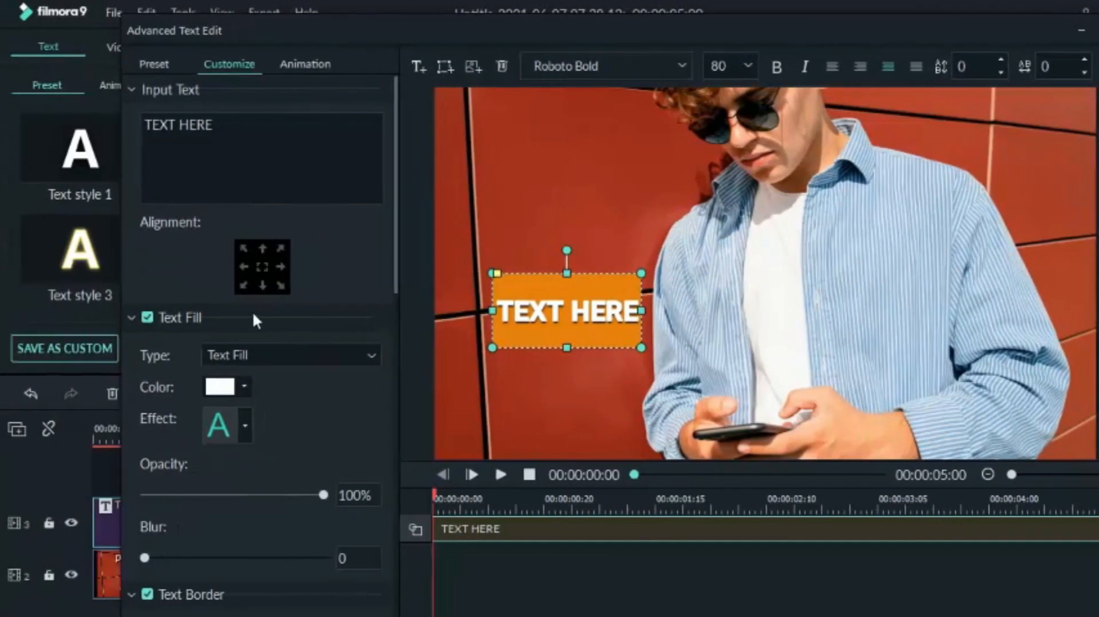
# Turn off the rectangle's text fill, text border and text shadow.
pyautogui.click(147, 316)
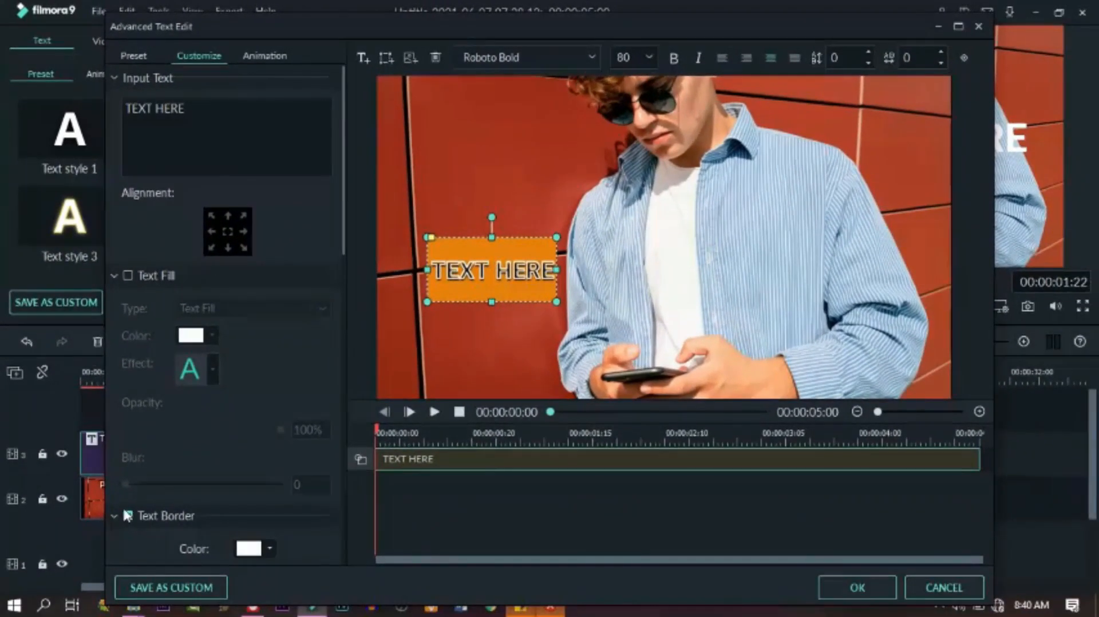
pyautogui.click(147, 594)
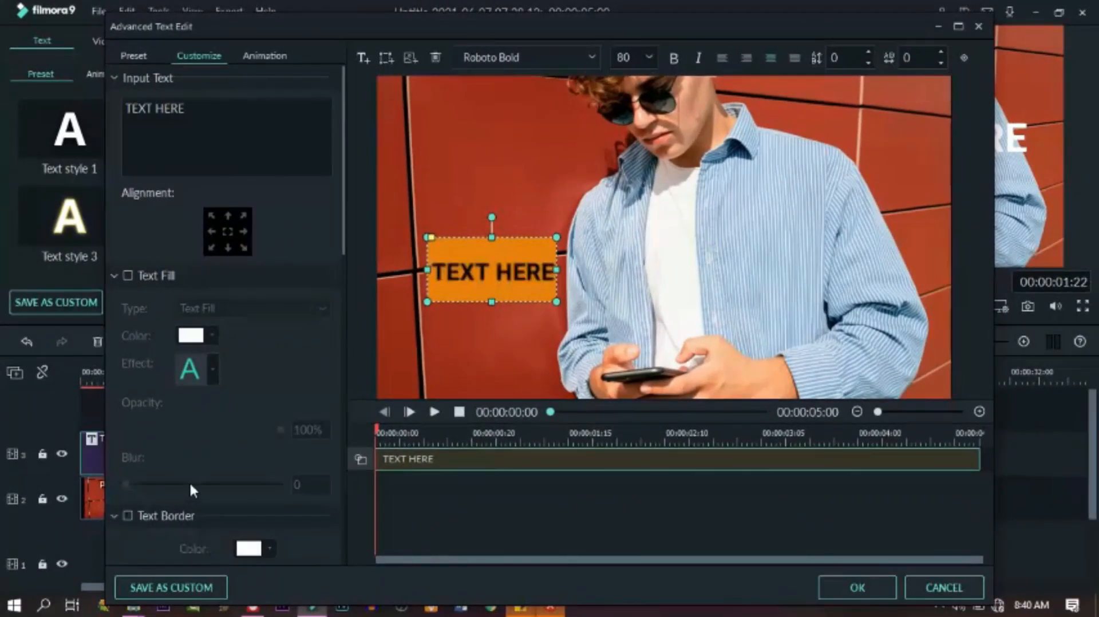
pyautogui.scroll(-6, 190, 481)
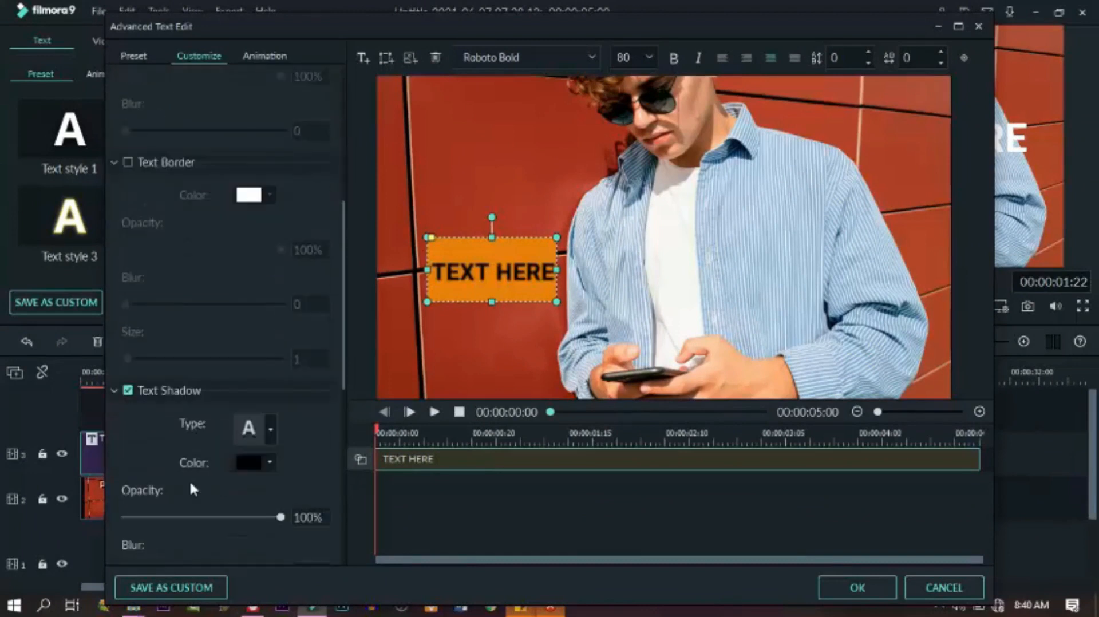
pyautogui.click(128, 391)
# Set the rectangle's shape fill colour to yellow, #ffff00.
pyautogui.scroll(-6, 130, 420)
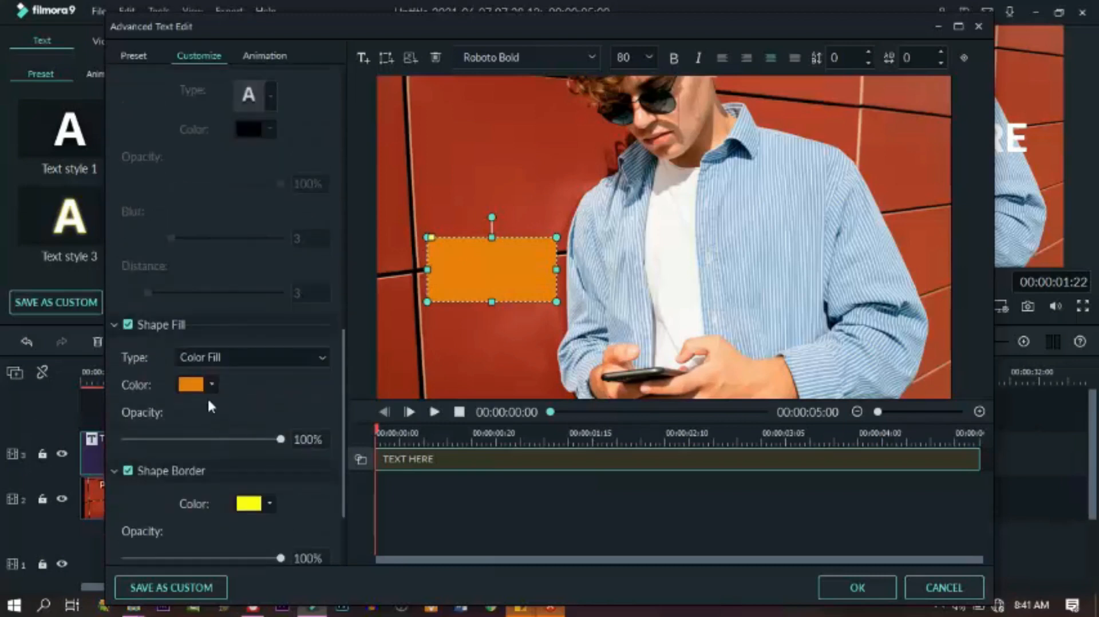
pyautogui.click(193, 383)
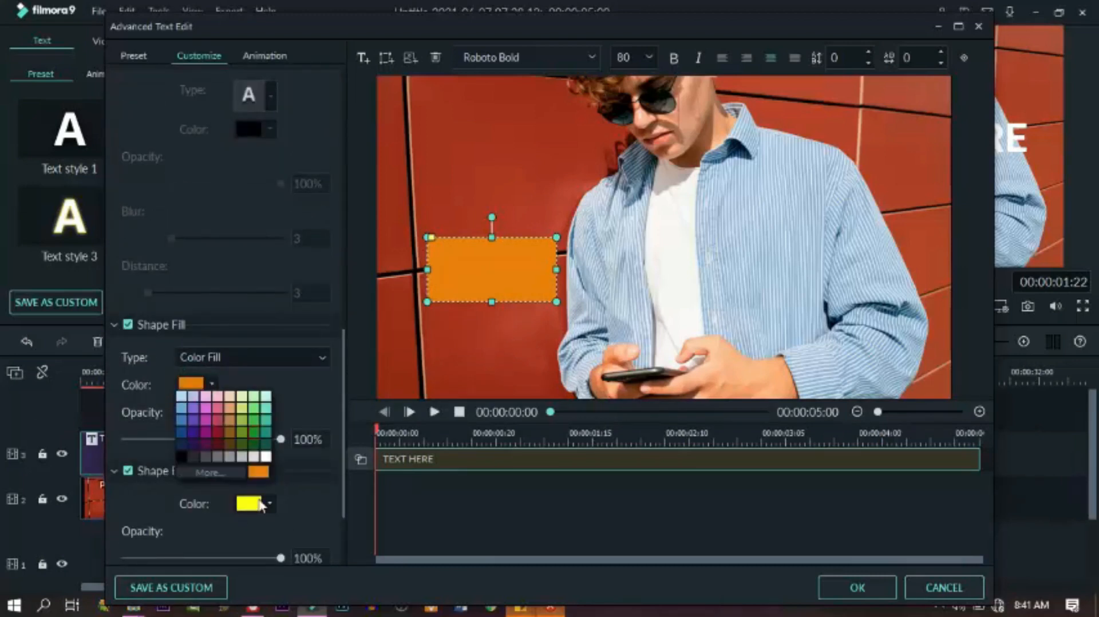
pyautogui.click(230, 473)
pyautogui.click(517, 231)
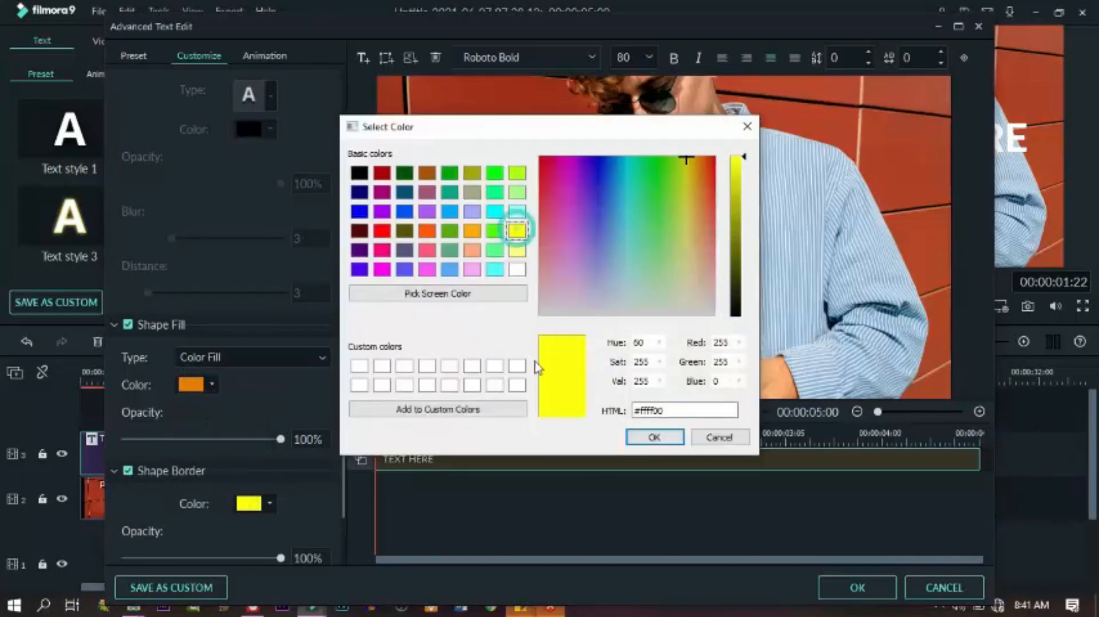
pyautogui.click(636, 439)
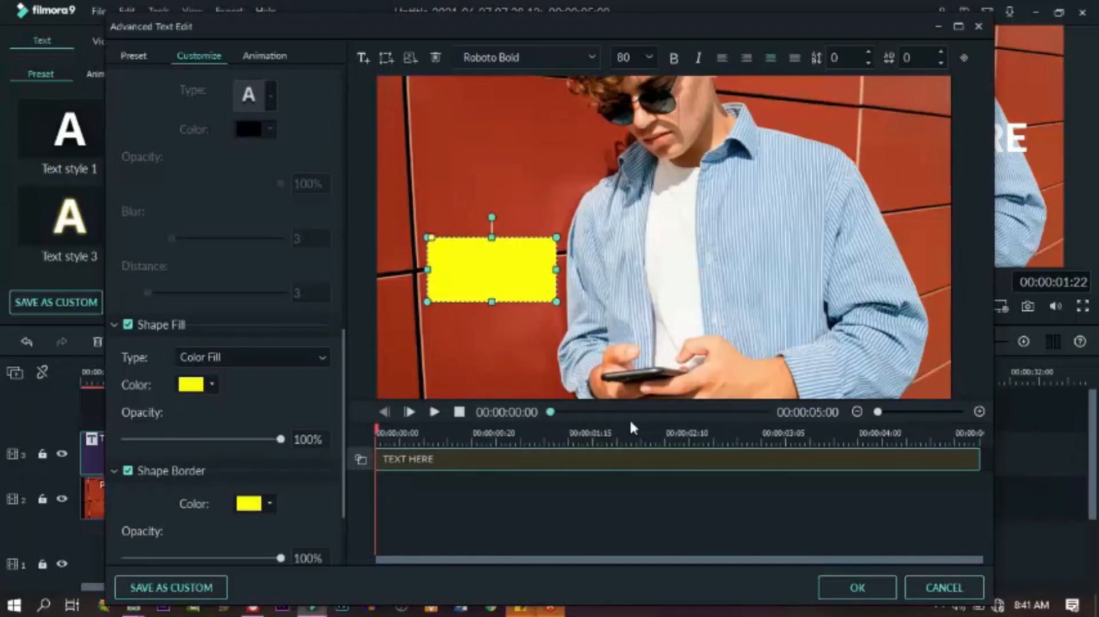
# Reshape the yellow rectangle into a wide, thin bar and place it low on the red wall, reaching the man's shirt.
pyautogui.moveTo(619, 276); pyautogui.dragTo(547, 321)
pyautogui.moveTo(698, 324); pyautogui.dragTo(653, 334)
pyautogui.click(698, 301)
pyautogui.click(576, 333)
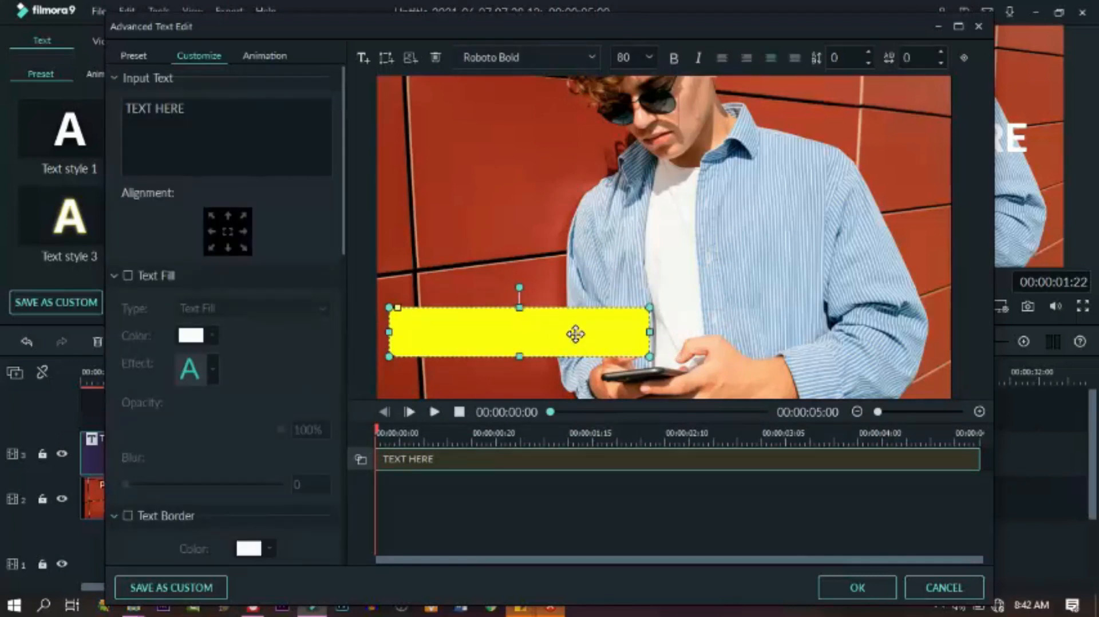
# Add a second yellow rectangle bar of matching size and align it directly above the first bar.
pyautogui.click(385, 59)
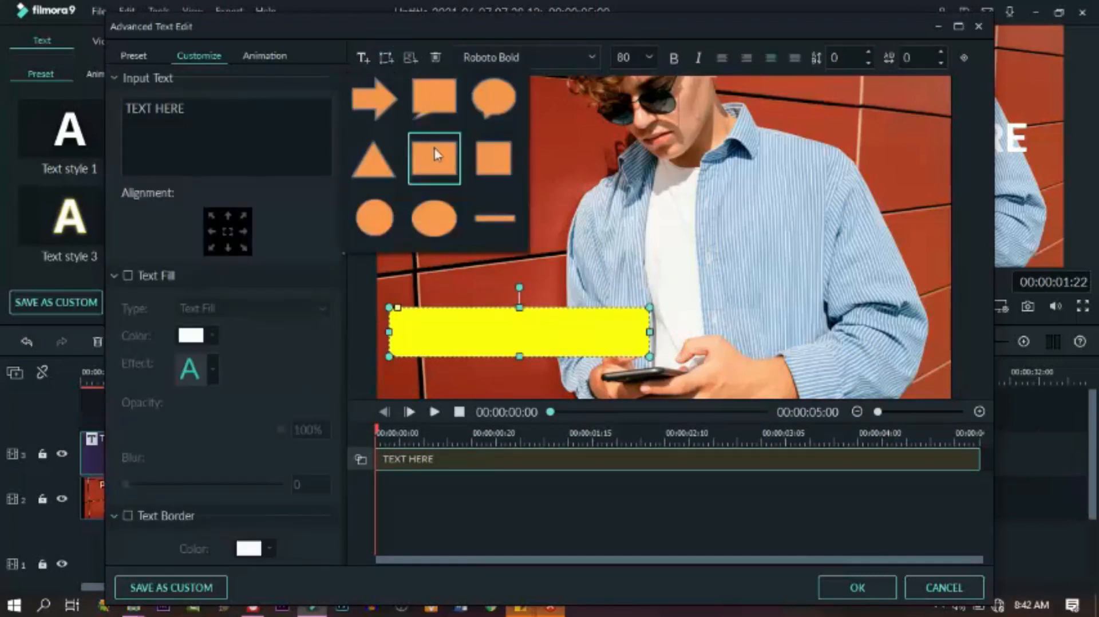
pyautogui.click(434, 162)
pyautogui.moveTo(707, 243); pyautogui.dragTo(429, 257)
pyautogui.moveTo(517, 262); pyautogui.dragTo(655, 269)
pyautogui.moveTo(448, 284); pyautogui.dragTo(454, 285)
pyautogui.moveTo(663, 262); pyautogui.dragTo(647, 263)
pyautogui.click(627, 332)
pyautogui.moveTo(495, 339); pyautogui.dragTo(499, 345)
pyautogui.moveTo(515, 263); pyautogui.dragTo(516, 276)
# Add a third yellow rectangle bar and stretch it to a similar width above the other two bars.
pyautogui.click(385, 59)
pyautogui.click(438, 152)
pyautogui.moveTo(664, 240); pyautogui.dragTo(463, 215)
pyautogui.moveTo(525, 212); pyautogui.dragTo(645, 211)
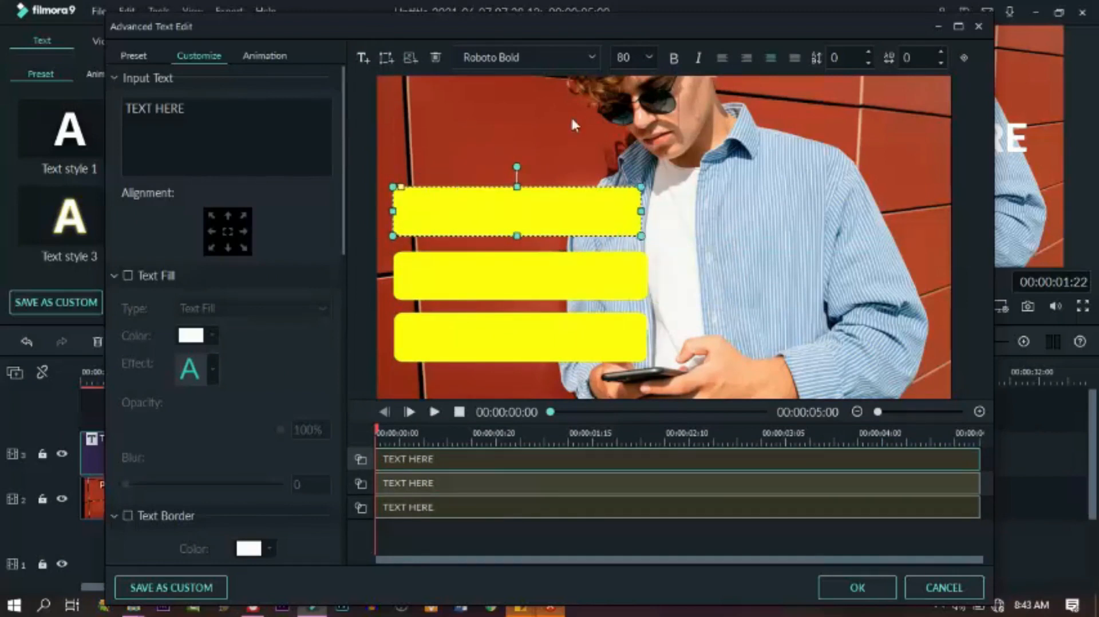
pyautogui.click(696, 228)
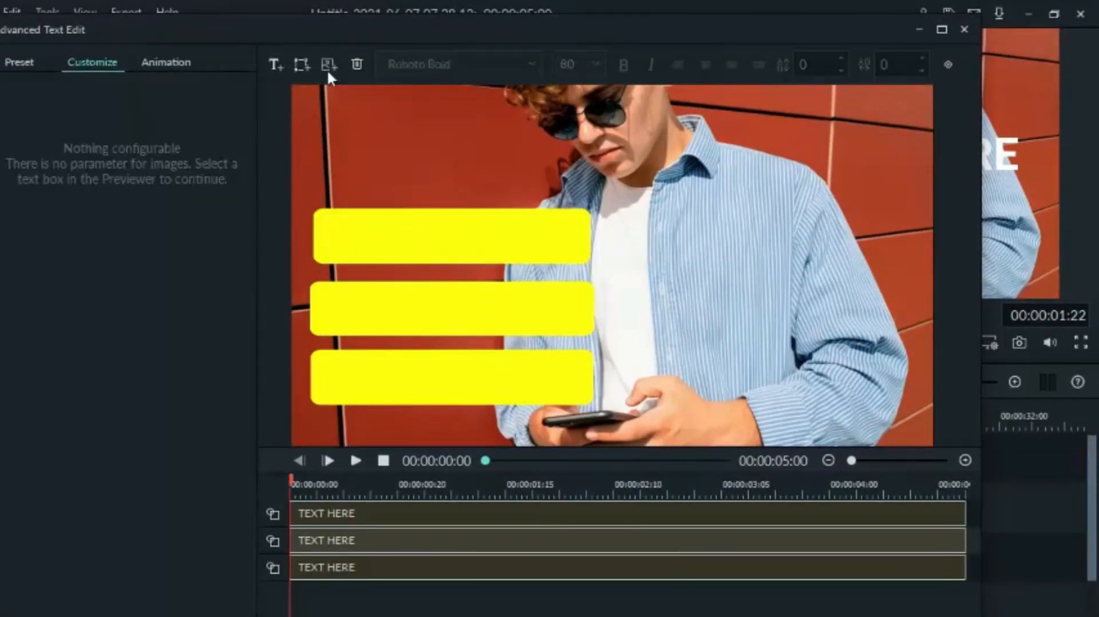
# Insert facebook.png, shrink it to the bar's height and place it at the left end of the top yellow bar.
pyautogui.click(329, 64)
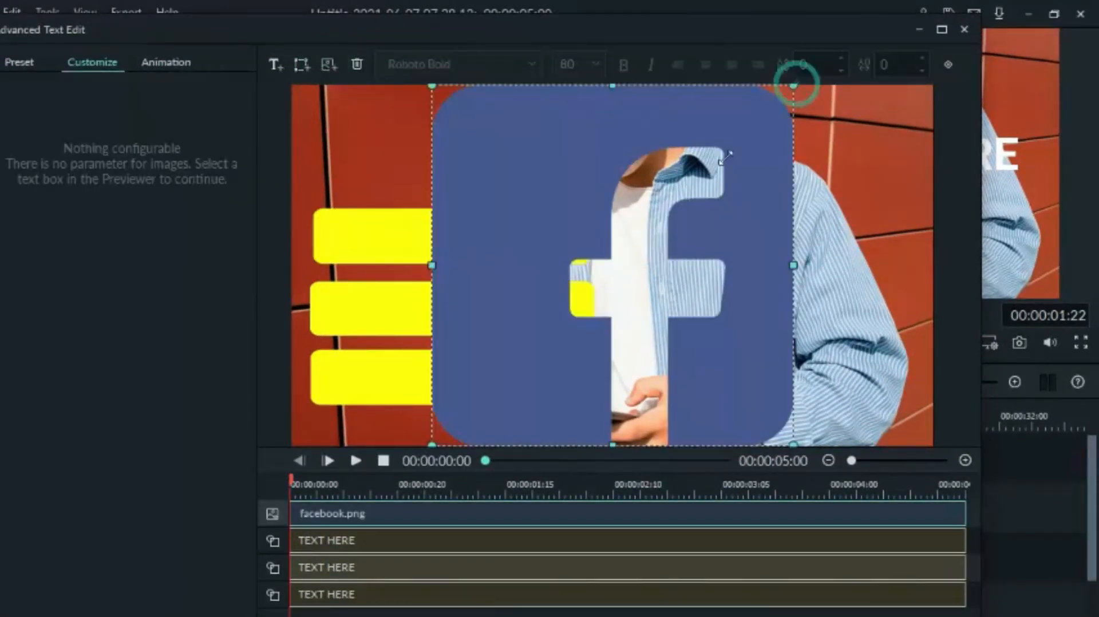
pyautogui.moveTo(792, 86); pyautogui.dragTo(510, 370)
pyautogui.moveTo(465, 401); pyautogui.dragTo(338, 234)
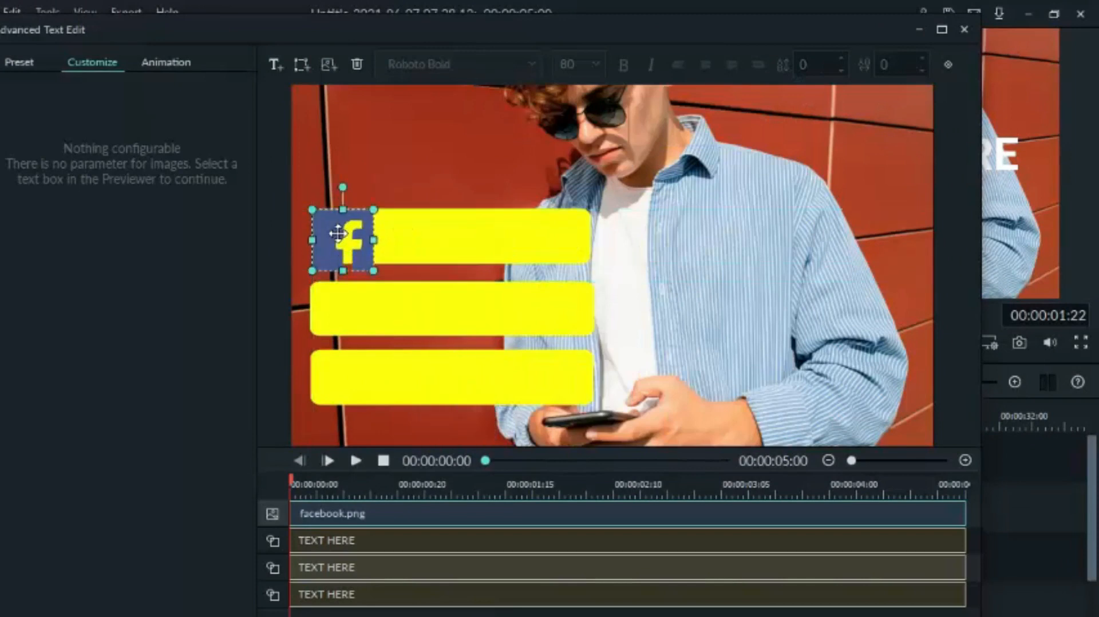
pyautogui.moveTo(313, 272); pyautogui.dragTo(332, 244)
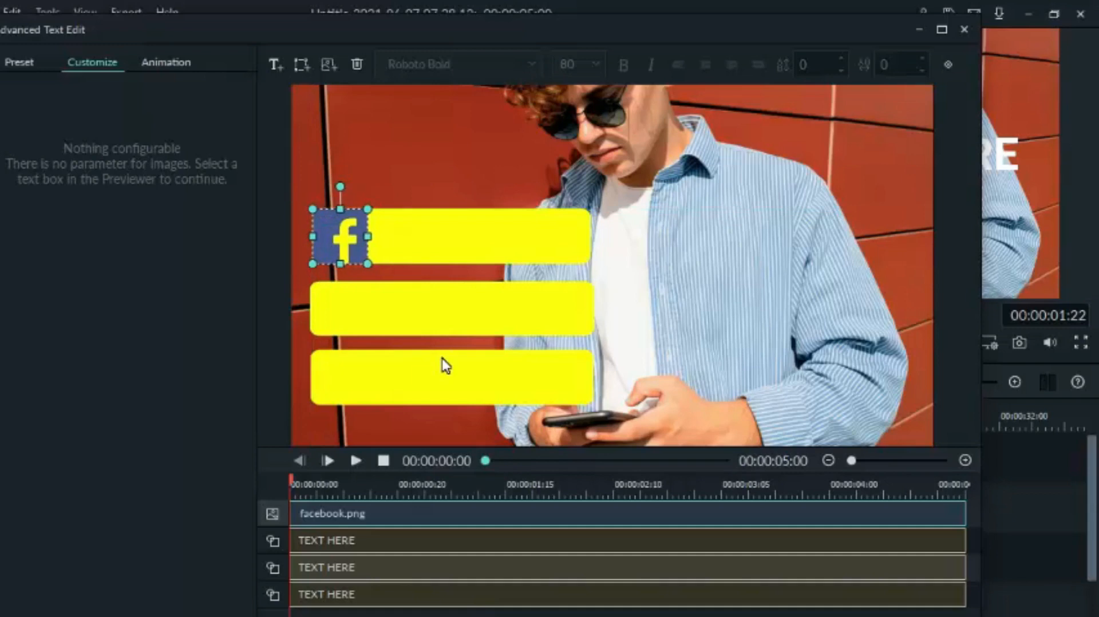
pyautogui.click(554, 168)
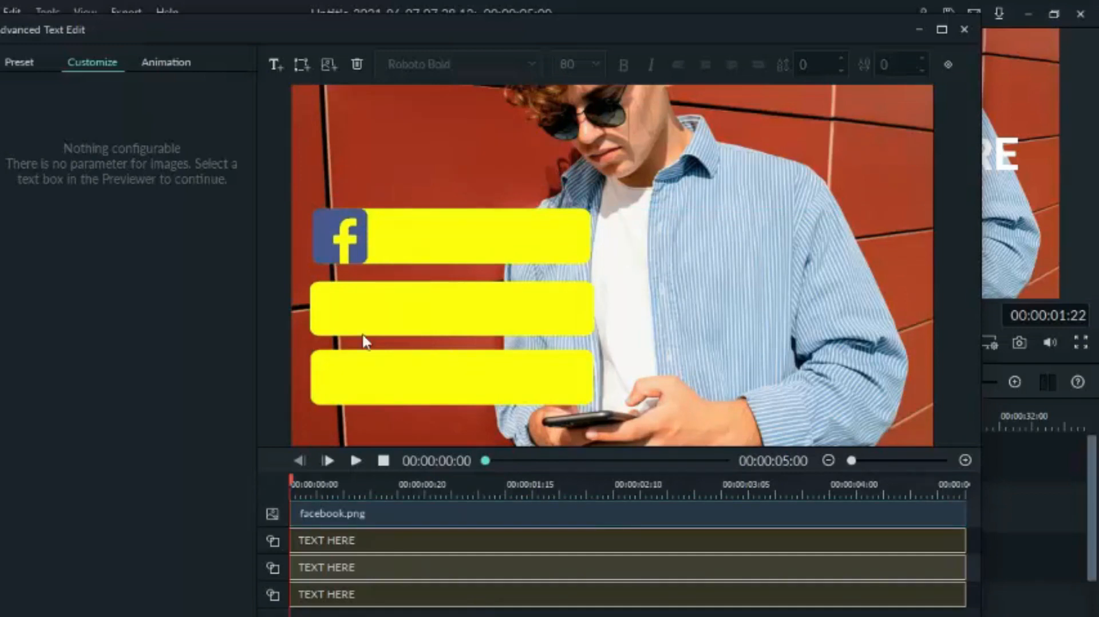
# Insert the YouTube icon image, shrink it and place it at the left end of the middle yellow bar.
pyautogui.click(329, 64)
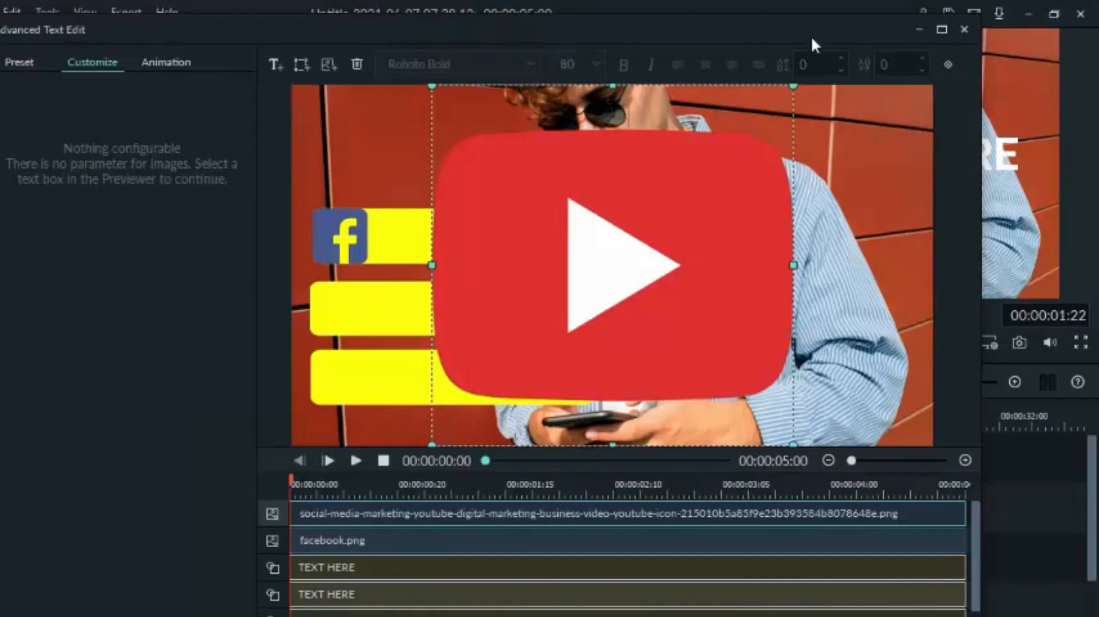
pyautogui.moveTo(796, 87); pyautogui.dragTo(491, 388)
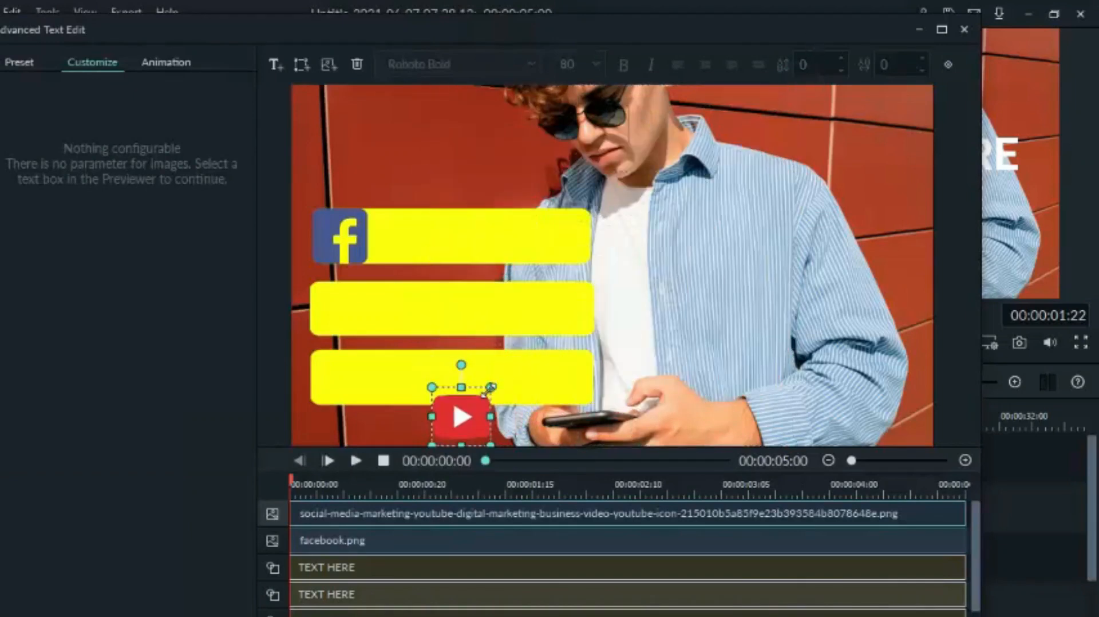
pyautogui.moveTo(468, 426); pyautogui.dragTo(341, 315)
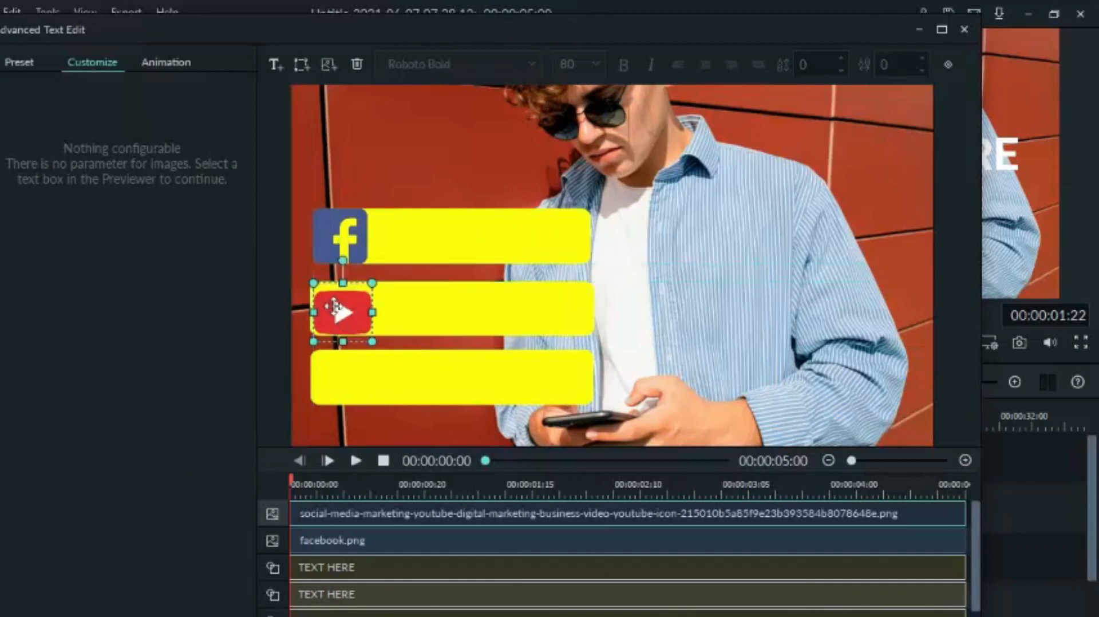
# Enlarge the YouTube icon to the middle bar's height, nudge it flush with the bar's left end and narrow it slightly.
pyautogui.moveTo(310, 277); pyautogui.dragTo(310, 264)
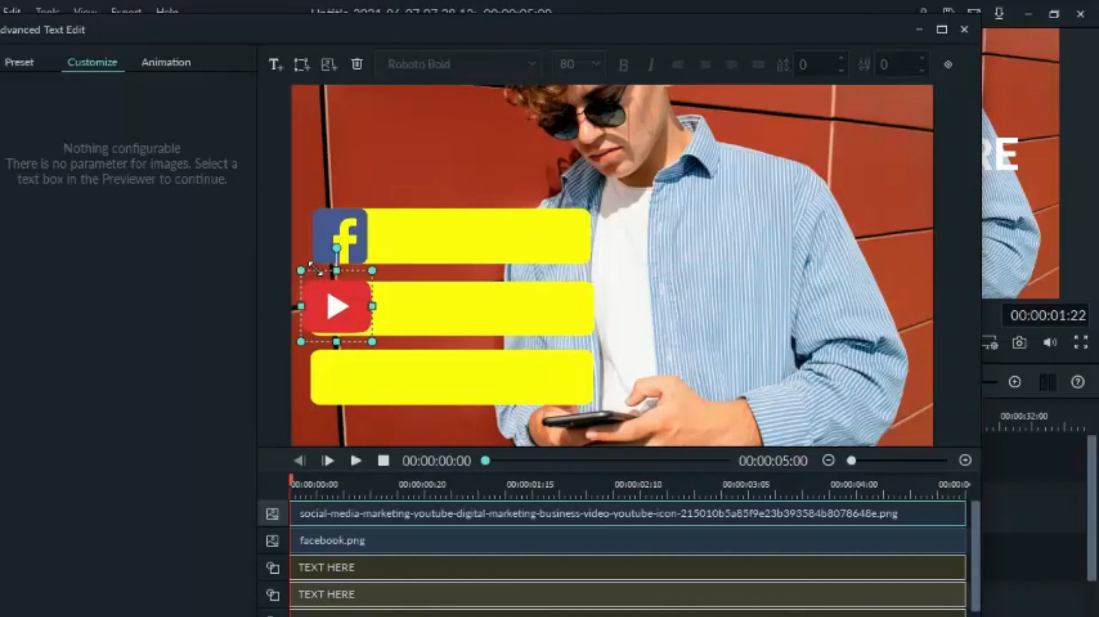
pyautogui.press('Right')
pyautogui.press('Right')
pyautogui.press('Right')
pyautogui.press('Right')
pyautogui.press('Right')
pyautogui.press('Right')
pyautogui.press('Right')
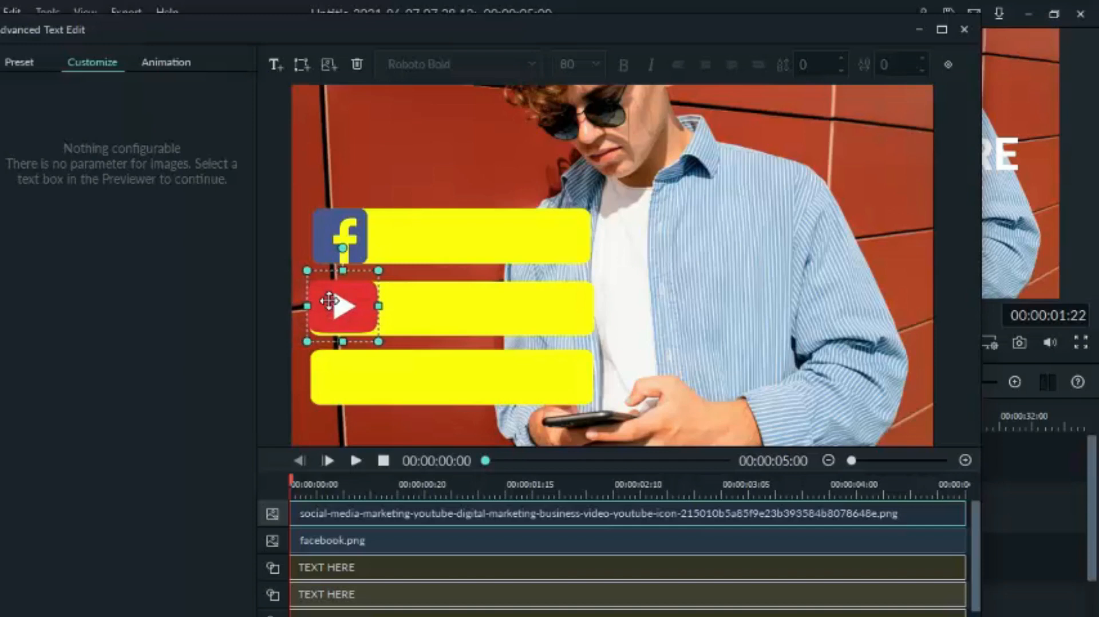
pyautogui.press('Down')
pyautogui.press('Down')
pyautogui.press('Down')
pyautogui.moveTo(341, 278); pyautogui.dragTo(341, 272)
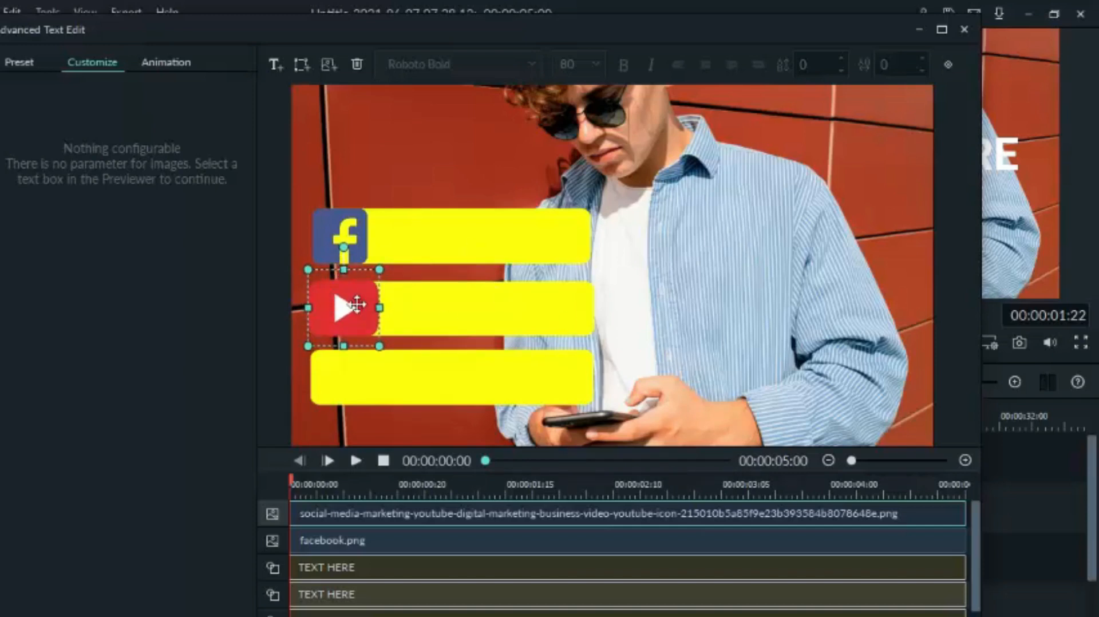
pyautogui.moveTo(384, 310); pyautogui.dragTo(373, 311)
# Fine-tune the widths of the Facebook and YouTube icons so that they match.
pyautogui.click(355, 238)
pyautogui.moveTo(368, 236); pyautogui.dragTo(372, 237)
pyautogui.click(358, 304)
pyautogui.moveTo(368, 308); pyautogui.dragTo(371, 308)
pyautogui.click(751, 275)
# Insert the Instagram icon image and place it at the left end of the bottom yellow bar.
pyautogui.click(325, 64)
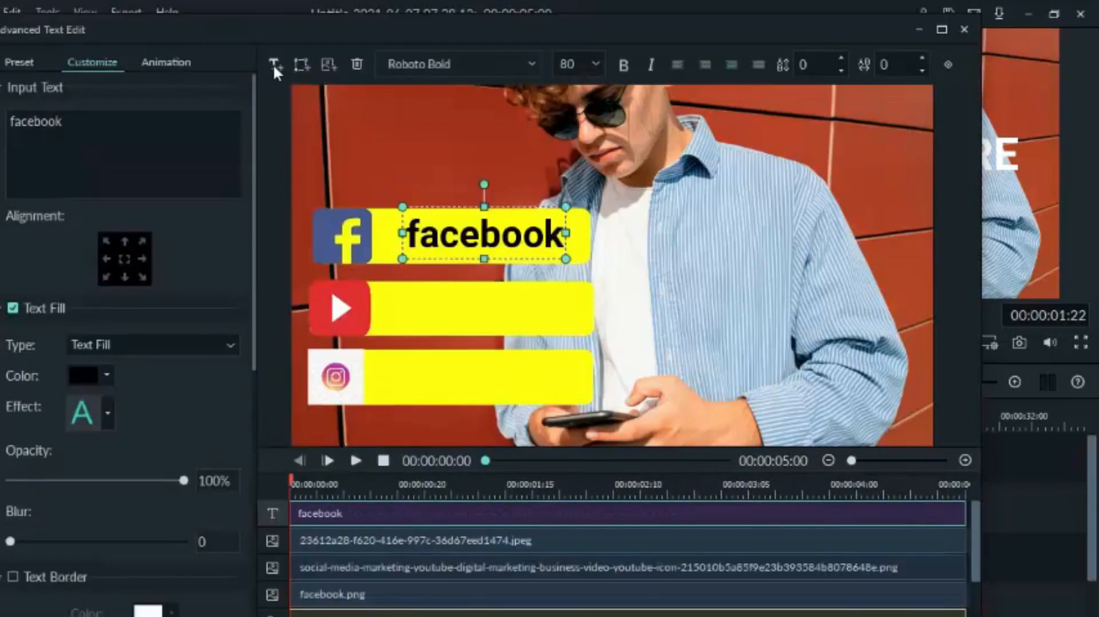
# Add a "YouTube" text label, shrink it to fit and position it on the middle yellow bar beneath the facebook label.
pyautogui.click(274, 64)
pyautogui.moveTo(627, 278); pyautogui.dragTo(504, 337)
pyautogui.hotkey('ctrl', 'a')
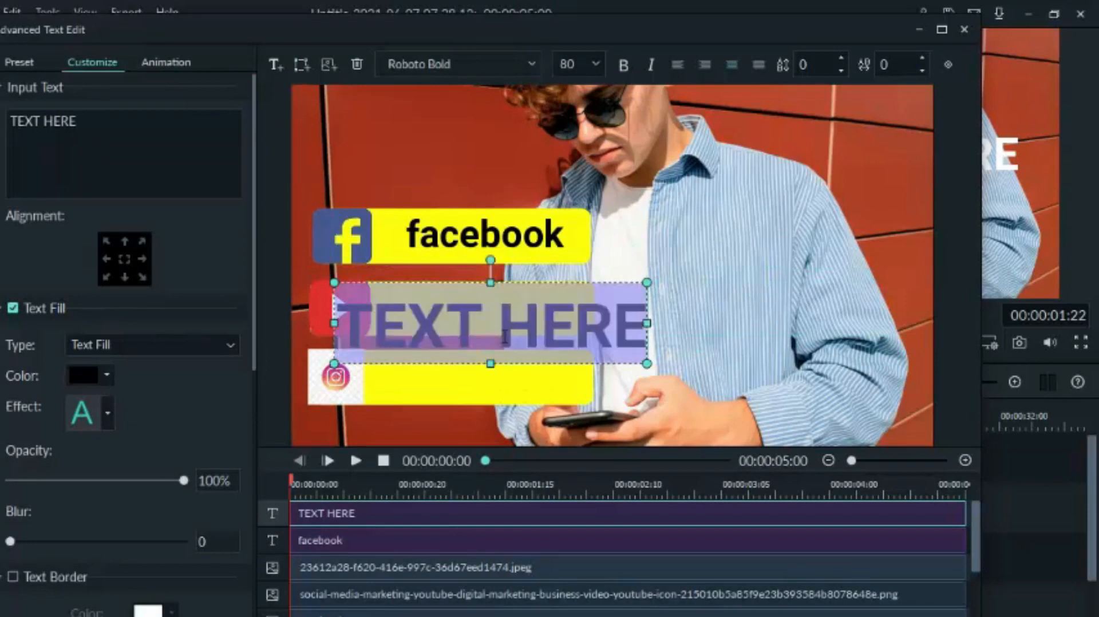
pyautogui.write('YouTube')
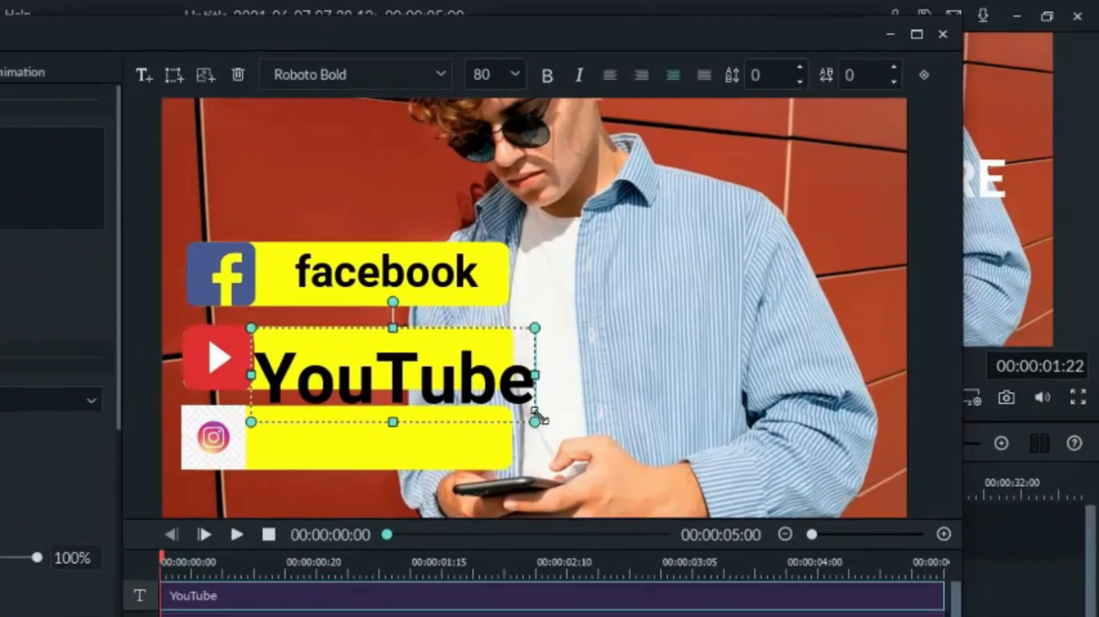
pyautogui.moveTo(536, 422); pyautogui.dragTo(410, 380)
pyautogui.moveTo(332, 363); pyautogui.dragTo(368, 362)
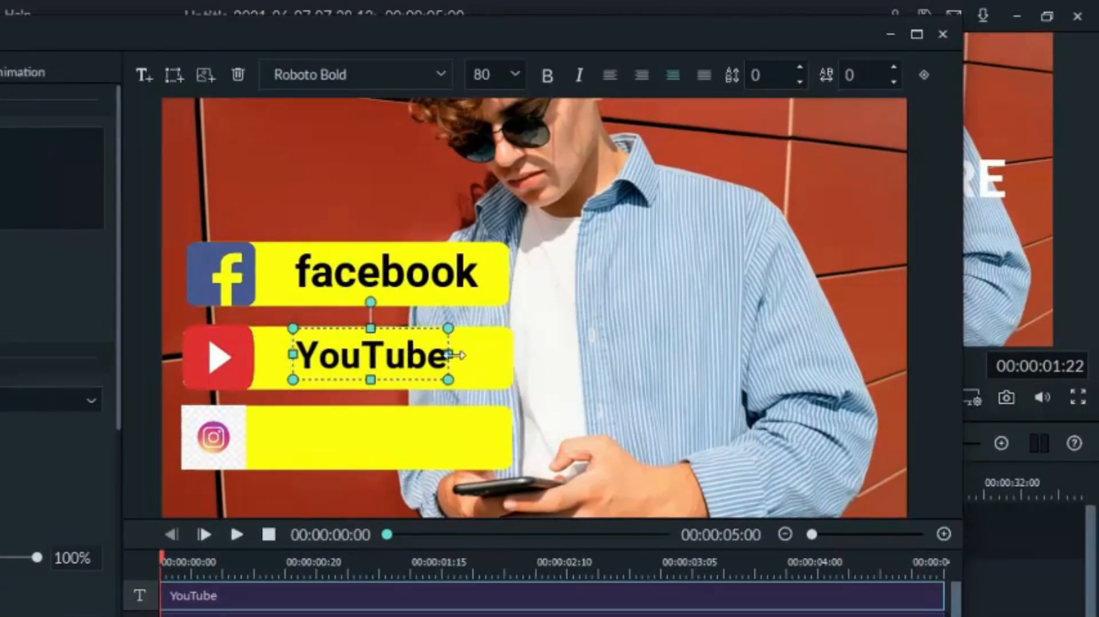
pyautogui.moveTo(452, 381); pyautogui.dragTo(472, 389)
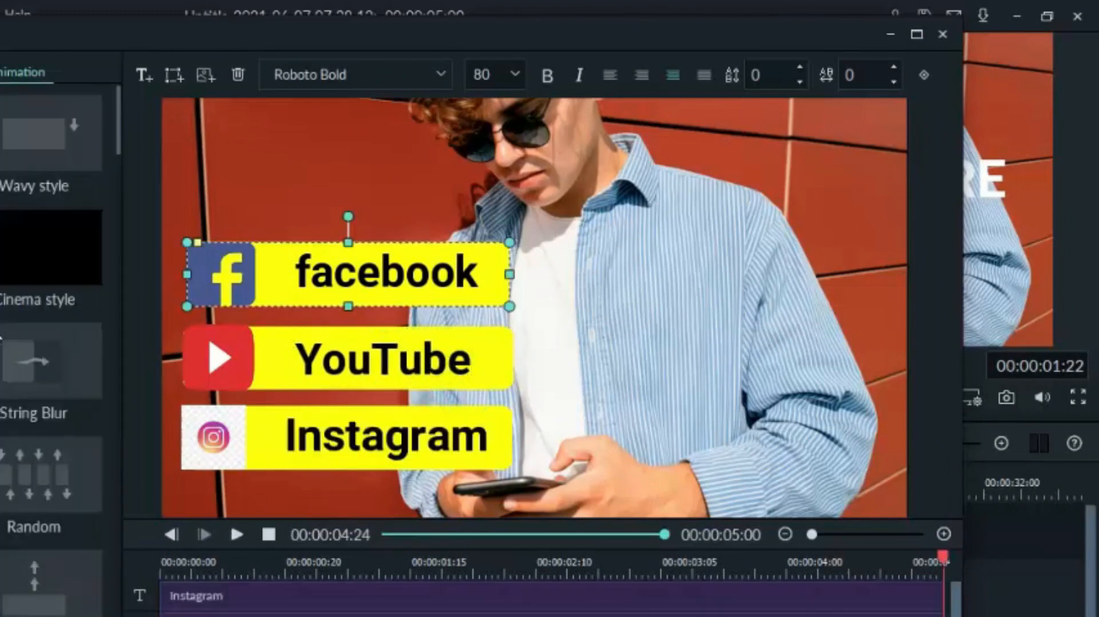
# Apply the Left Dir Insert animation to the facebook, YouTube and Instagram text labels.
pyautogui.scroll(-3, 51, 344)
pyautogui.scroll(-2, 51, 343)
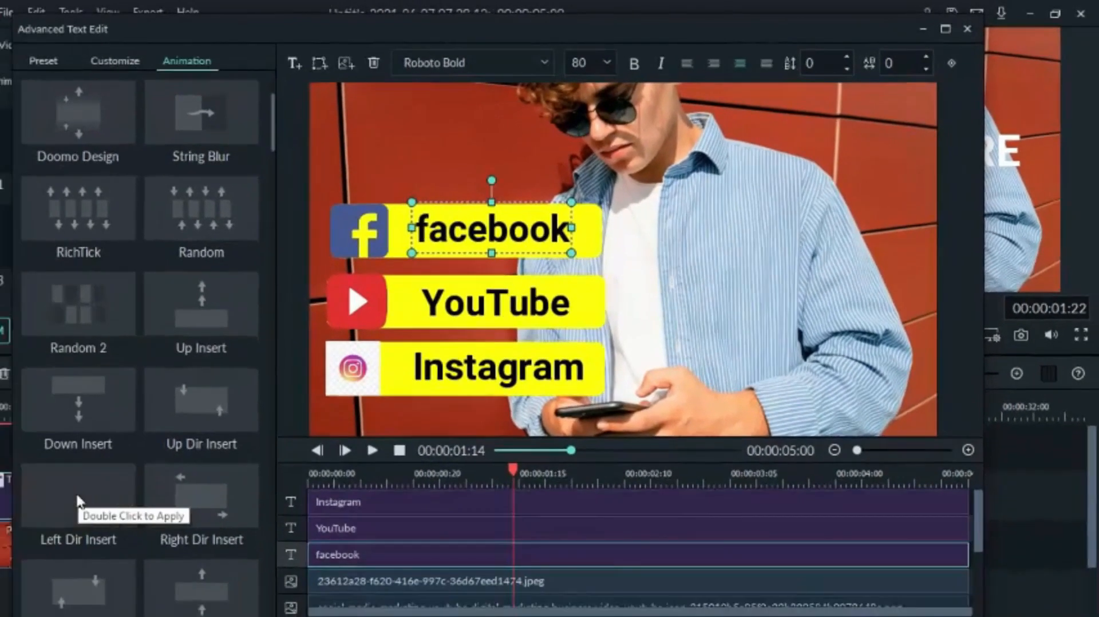
pyautogui.doubleClick(79, 500)
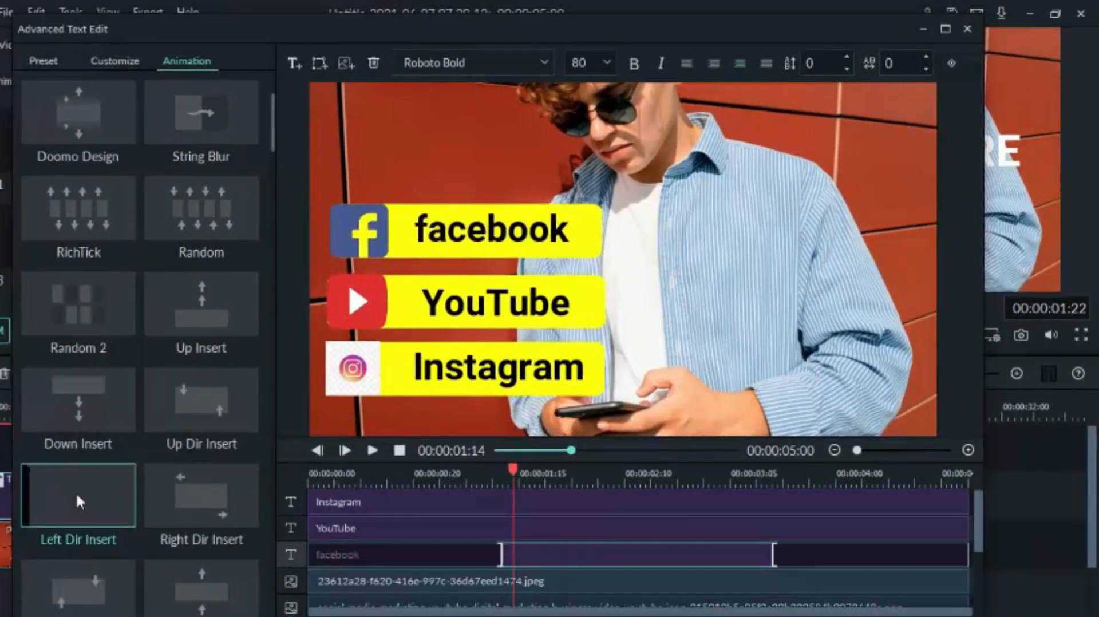
pyautogui.click(471, 309)
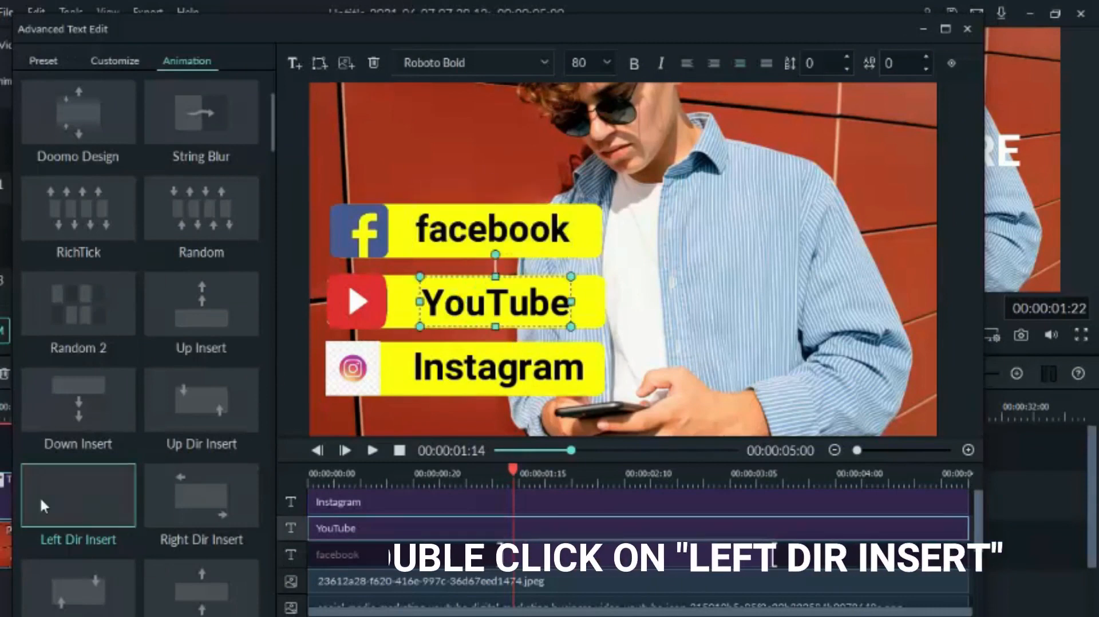
pyautogui.doubleClick(44, 493)
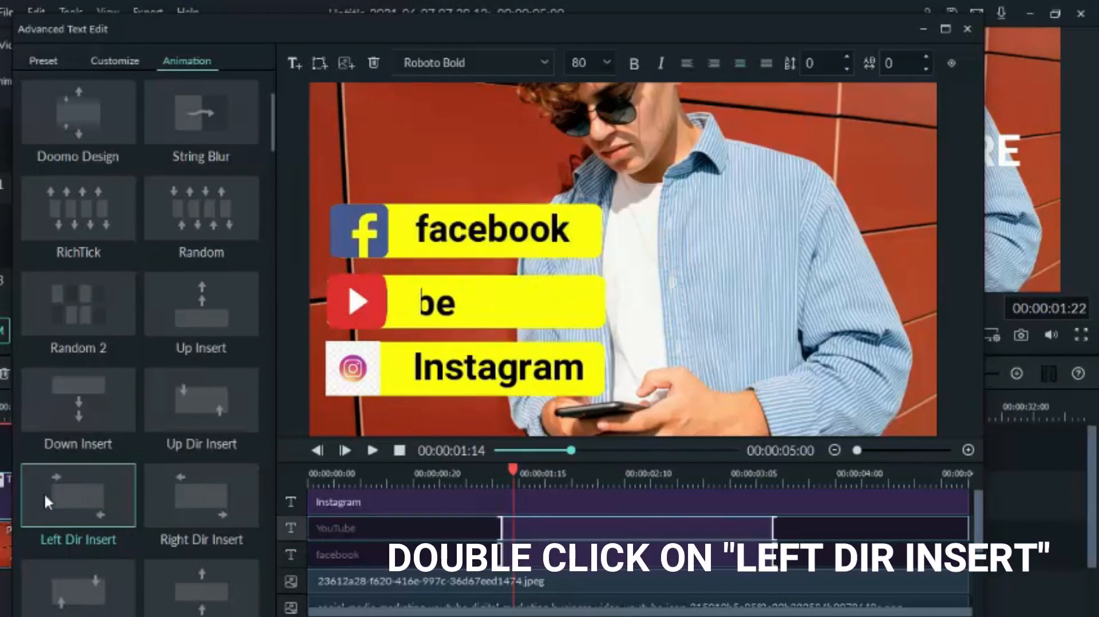
pyautogui.click(506, 373)
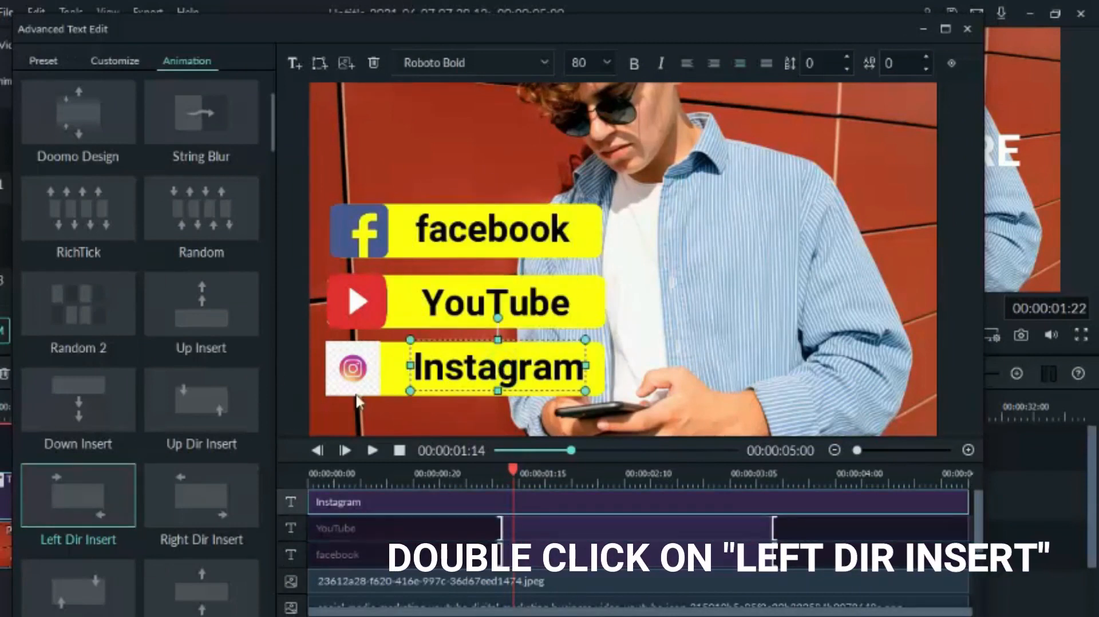
pyautogui.doubleClick(62, 497)
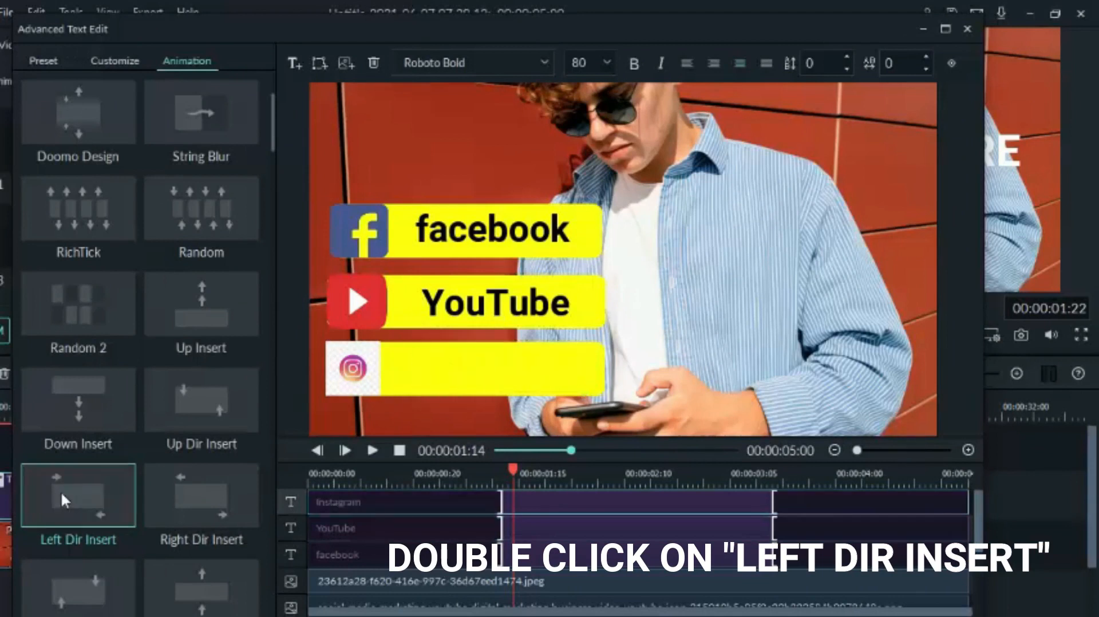
# Apply the Left Dir Insert animation to each of the three yellow bars.
pyautogui.click(599, 235)
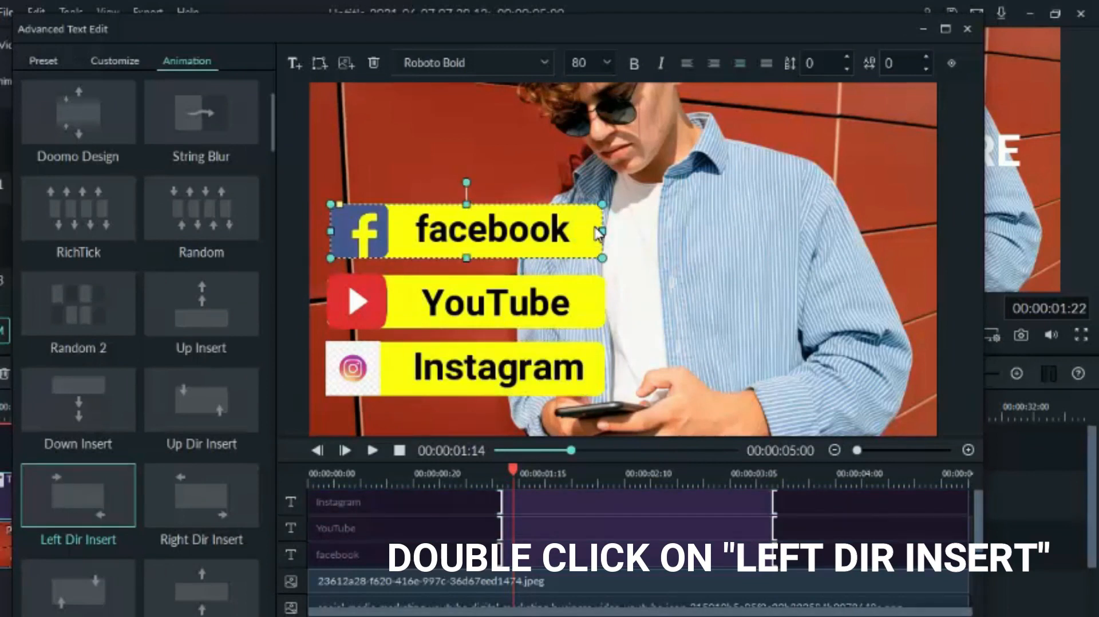
pyautogui.doubleClick(83, 490)
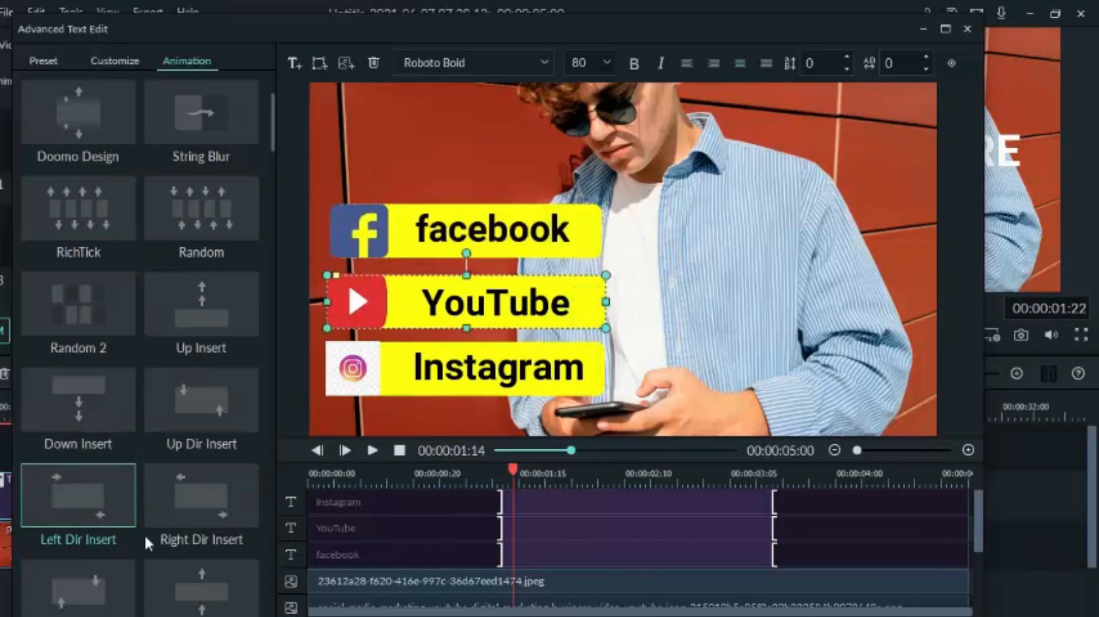
pyautogui.doubleClick(78, 495)
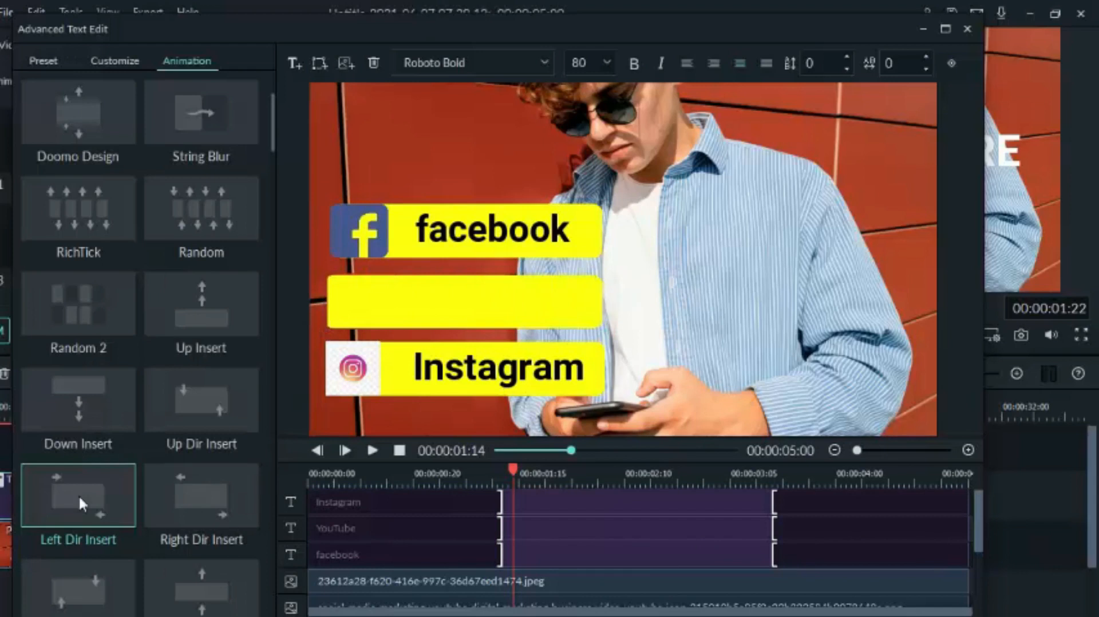
pyautogui.click(592, 371)
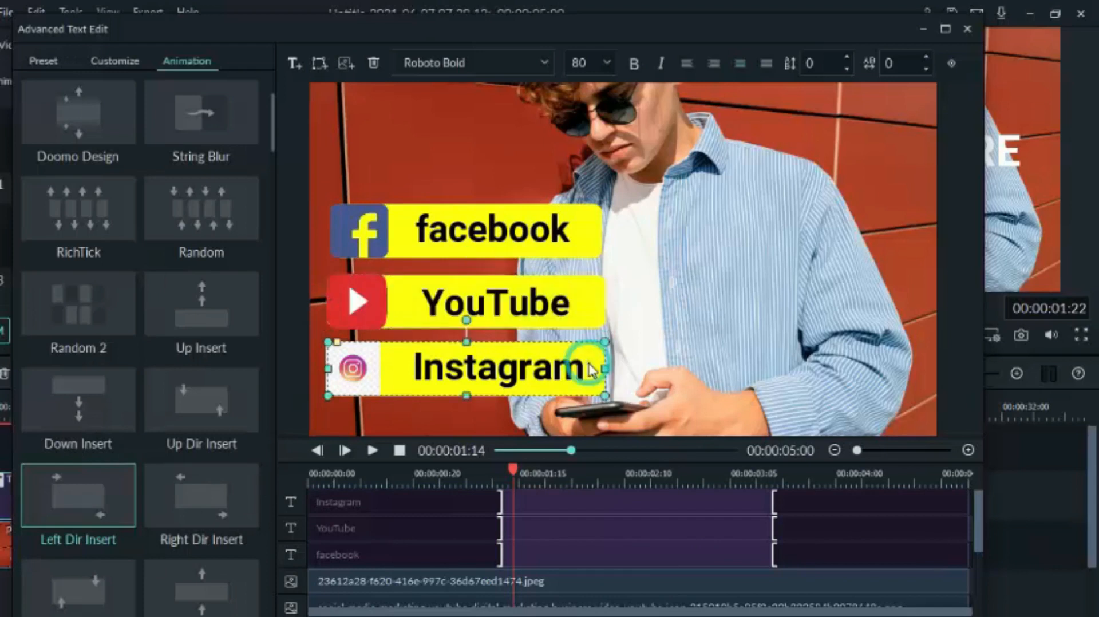
pyautogui.doubleClick(54, 492)
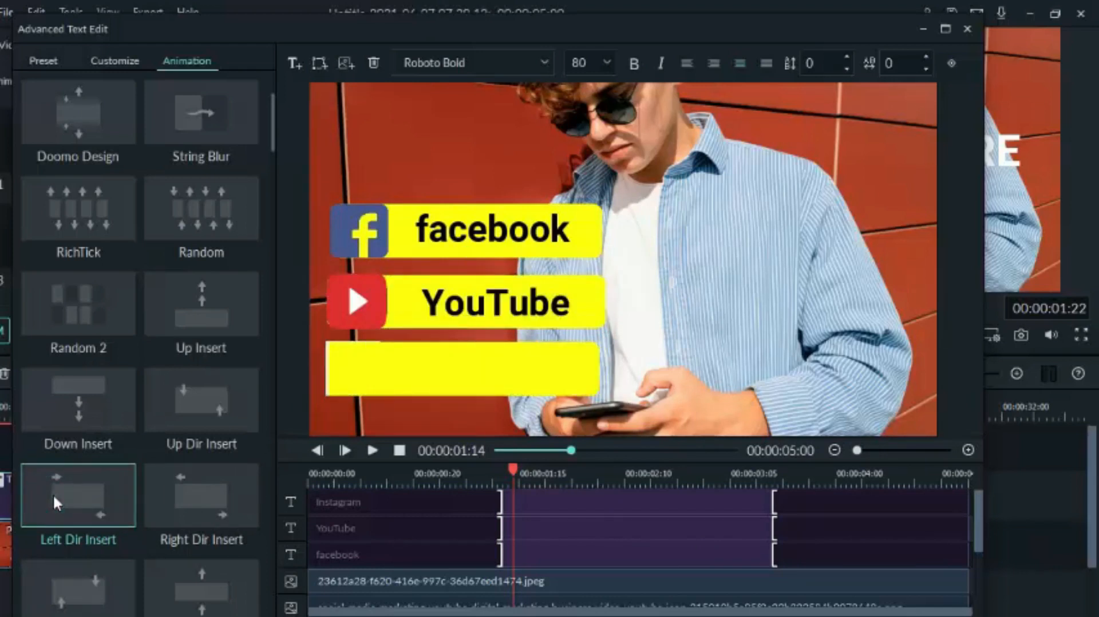
# Play the title to review the label and bar animations, and park the playhead at 00:00:01:19.
pyautogui.click(374, 450)
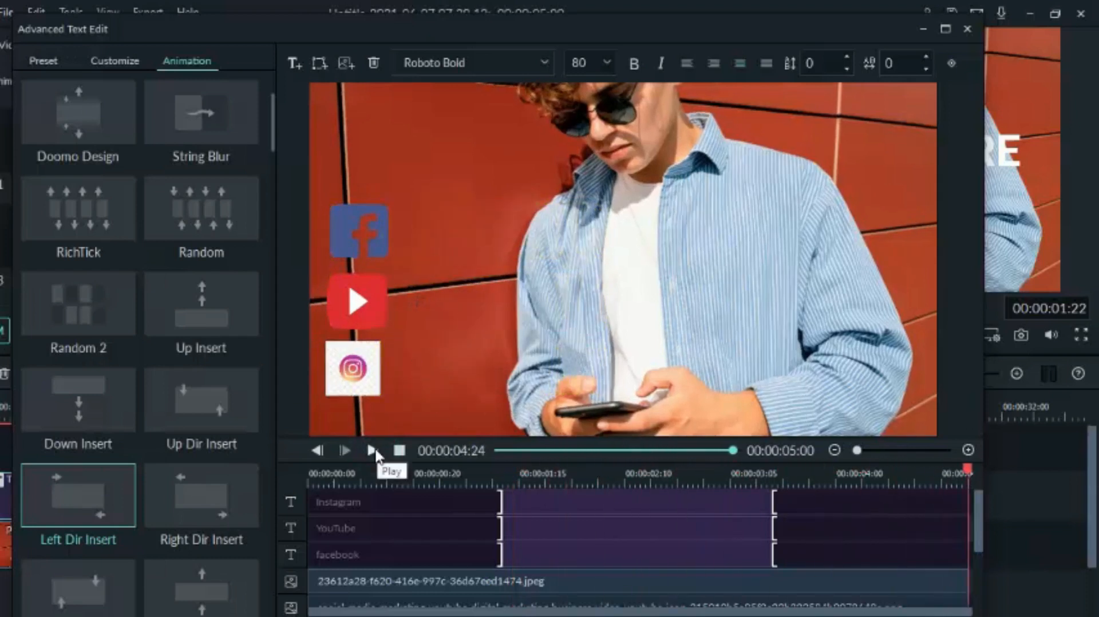
pyautogui.click(374, 451)
pyautogui.click(541, 485)
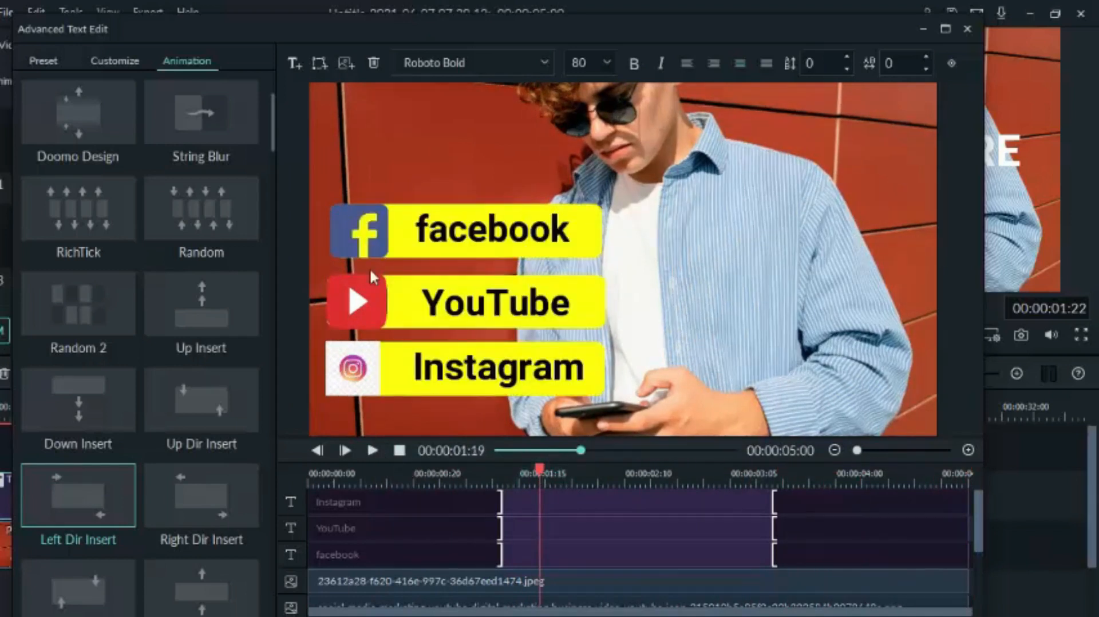
# Apply the Erase animation to the Facebook, YouTube and Instagram icons.
pyautogui.click(343, 235)
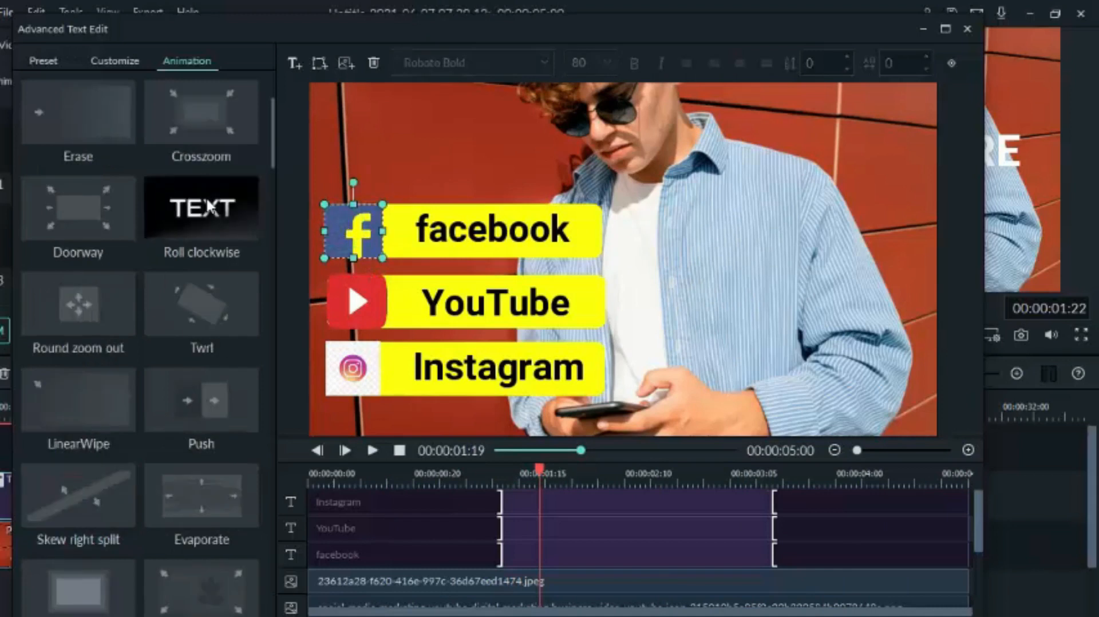
pyautogui.doubleClick(95, 111)
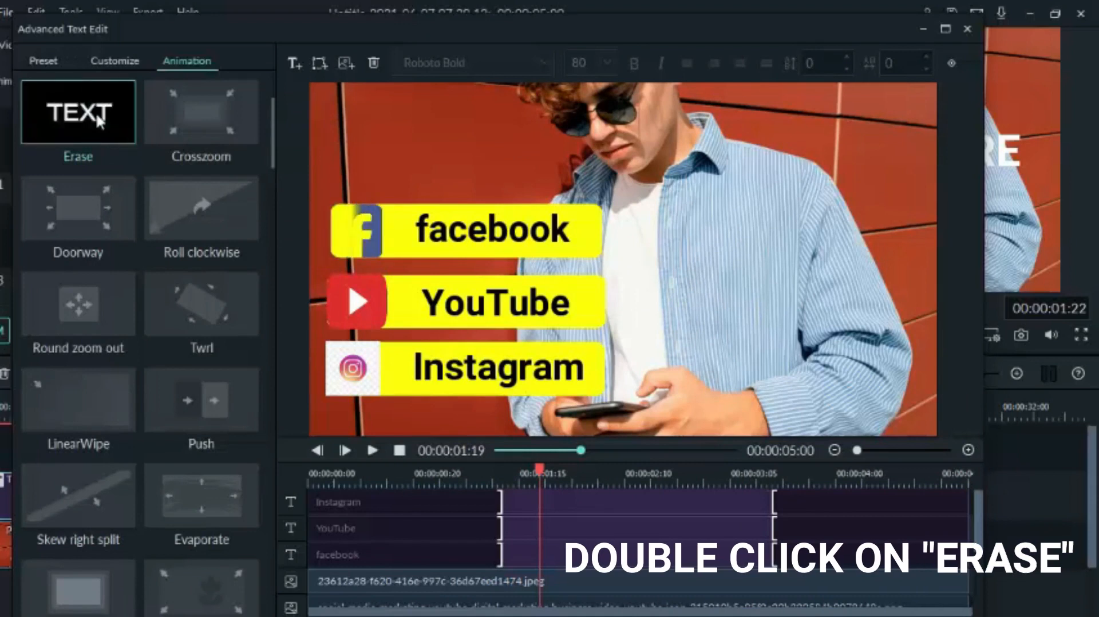
pyautogui.click(352, 293)
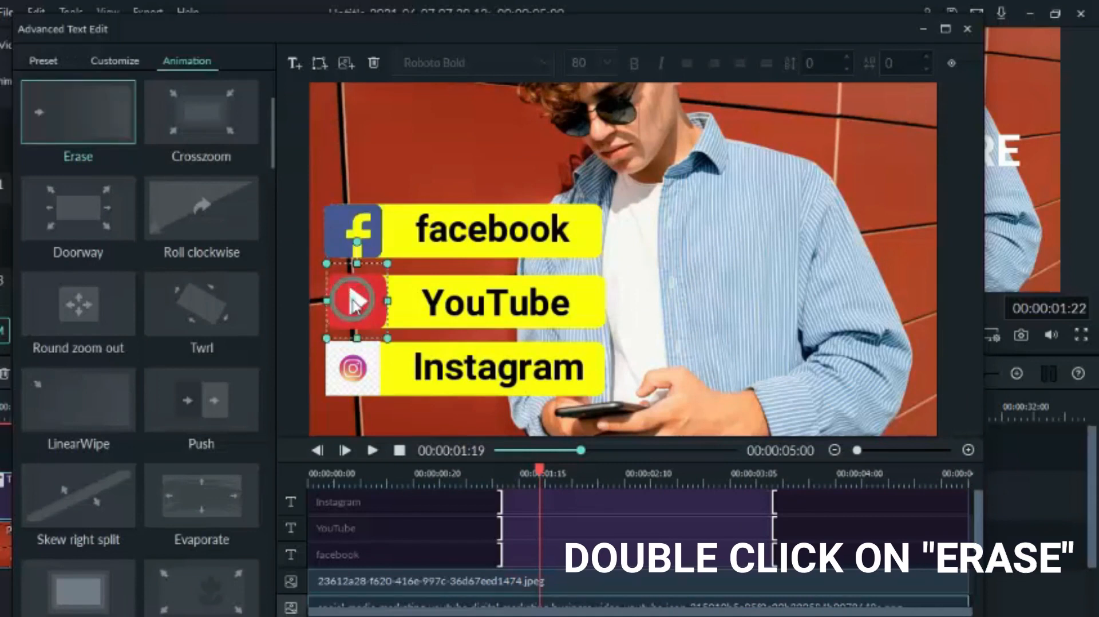
pyautogui.doubleClick(84, 112)
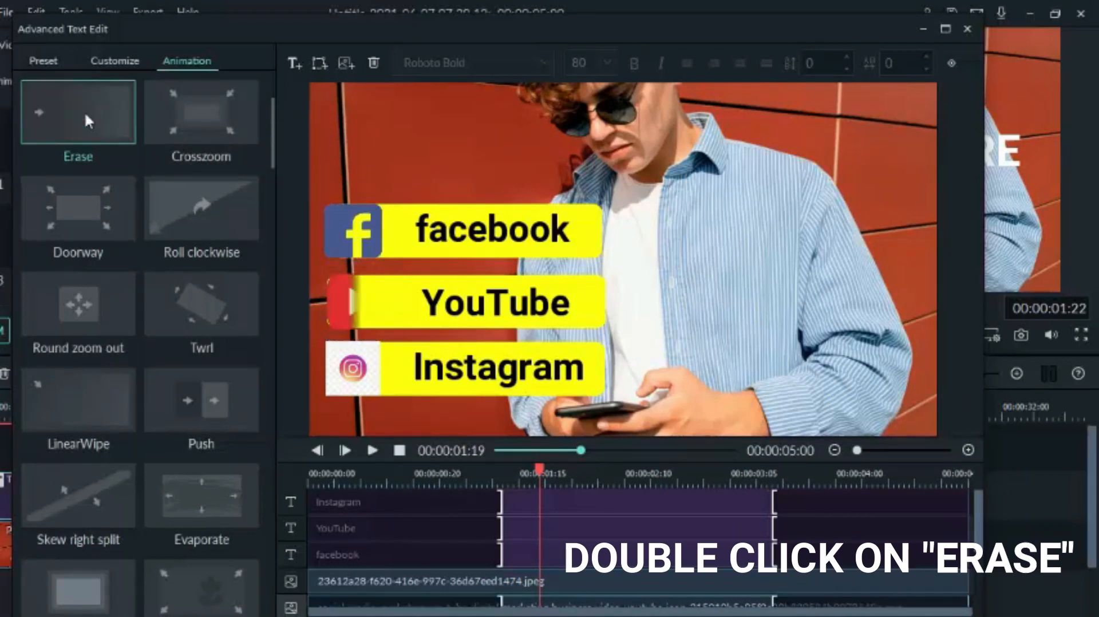
pyautogui.click(351, 365)
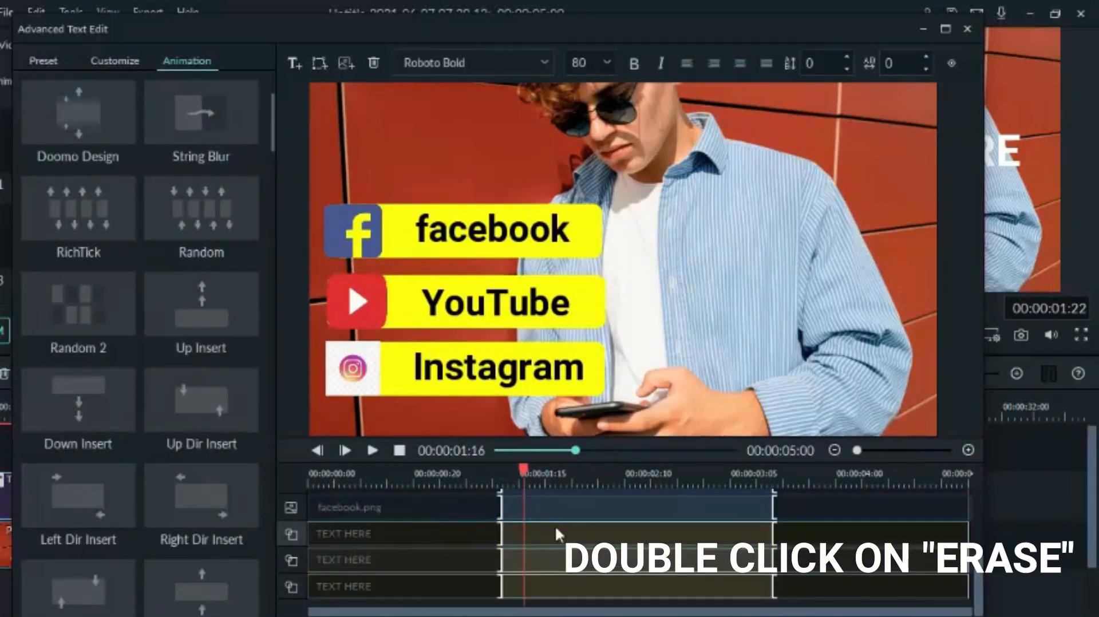
# Shorten the opening animation of the three yellow bars to end at about 00:00:00:22 and preview the title from the start.
pyautogui.moveTo(497, 531); pyautogui.dragTo(415, 540)
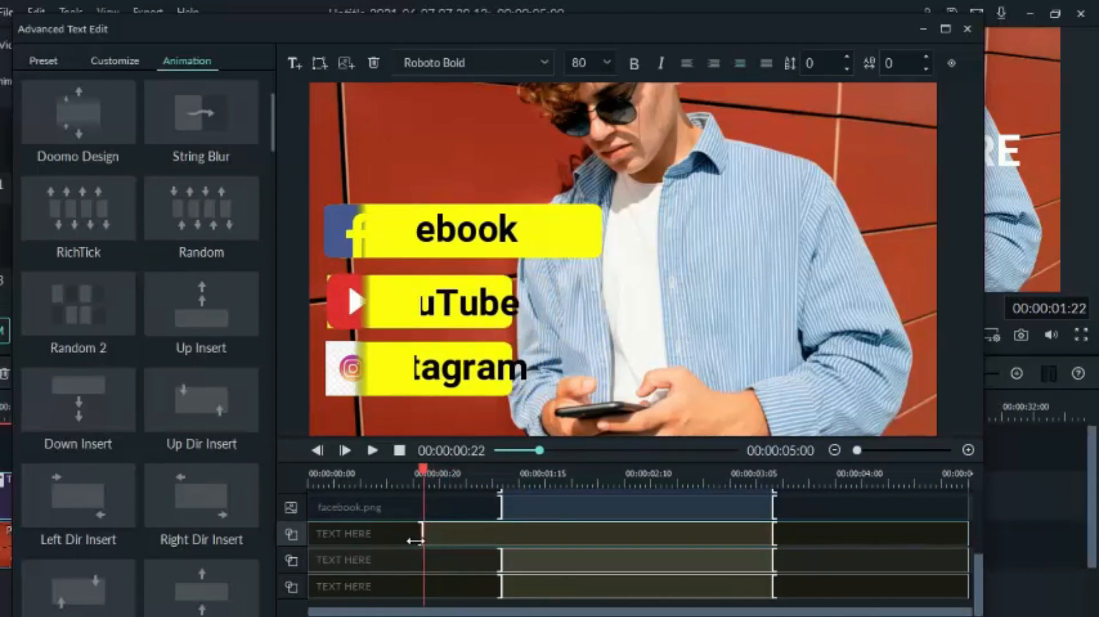
pyautogui.moveTo(501, 561); pyautogui.dragTo(419, 560)
pyautogui.moveTo(504, 588); pyautogui.dragTo(420, 606)
pyautogui.moveTo(425, 470); pyautogui.dragTo(263, 517)
pyautogui.click(371, 452)
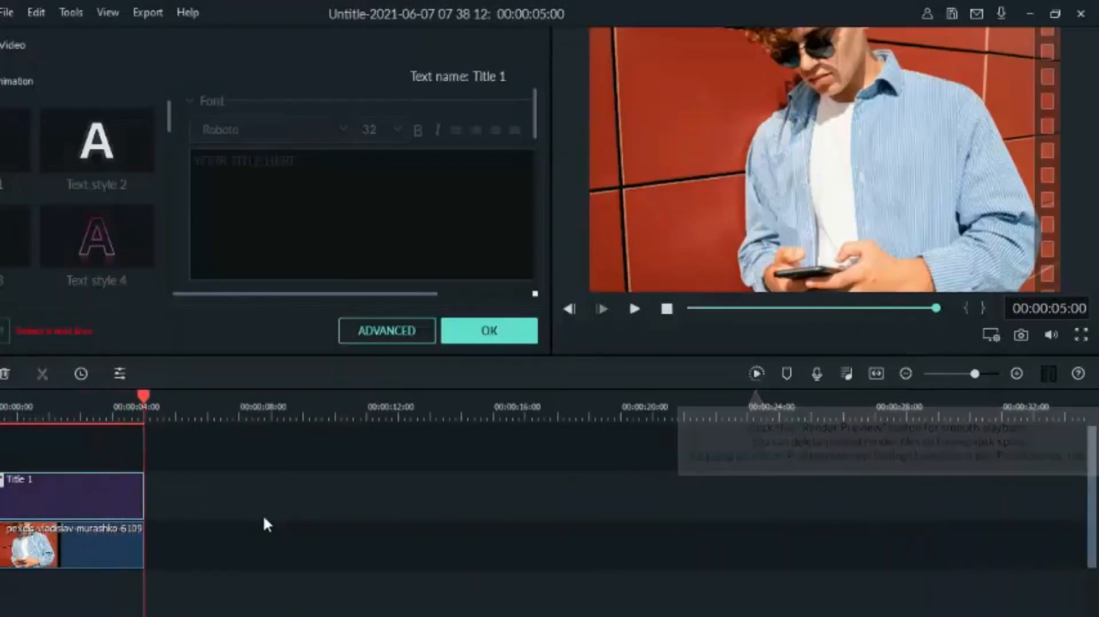
# Save the finished title as a custom preset named "social media lower third2" and check it in the custom titles library.
pyautogui.doubleClick(92, 489)
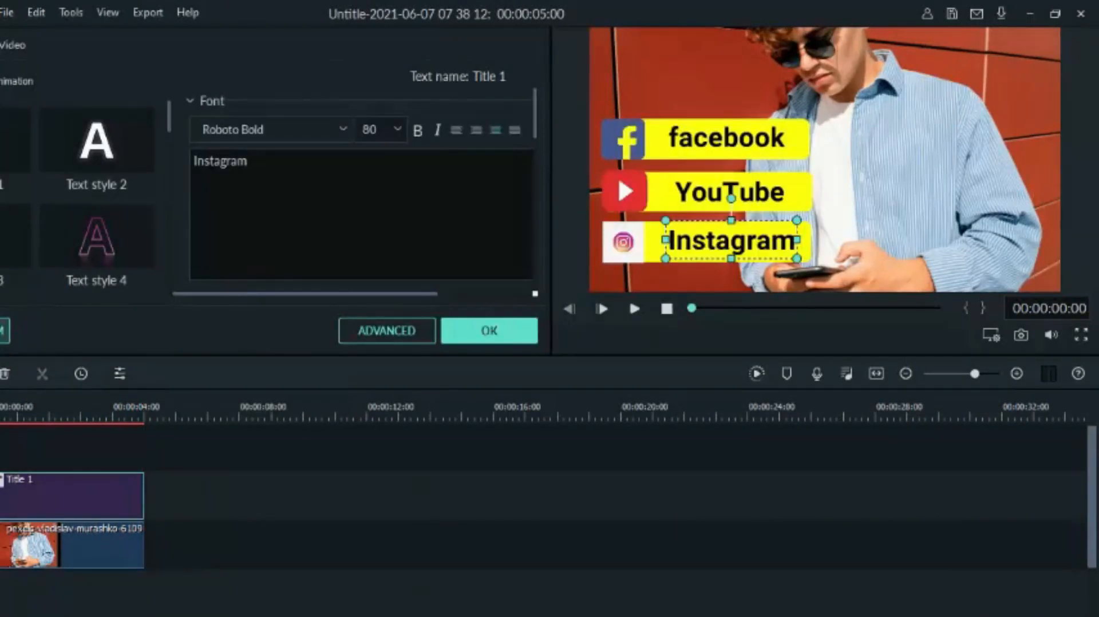
pyautogui.click(4, 330)
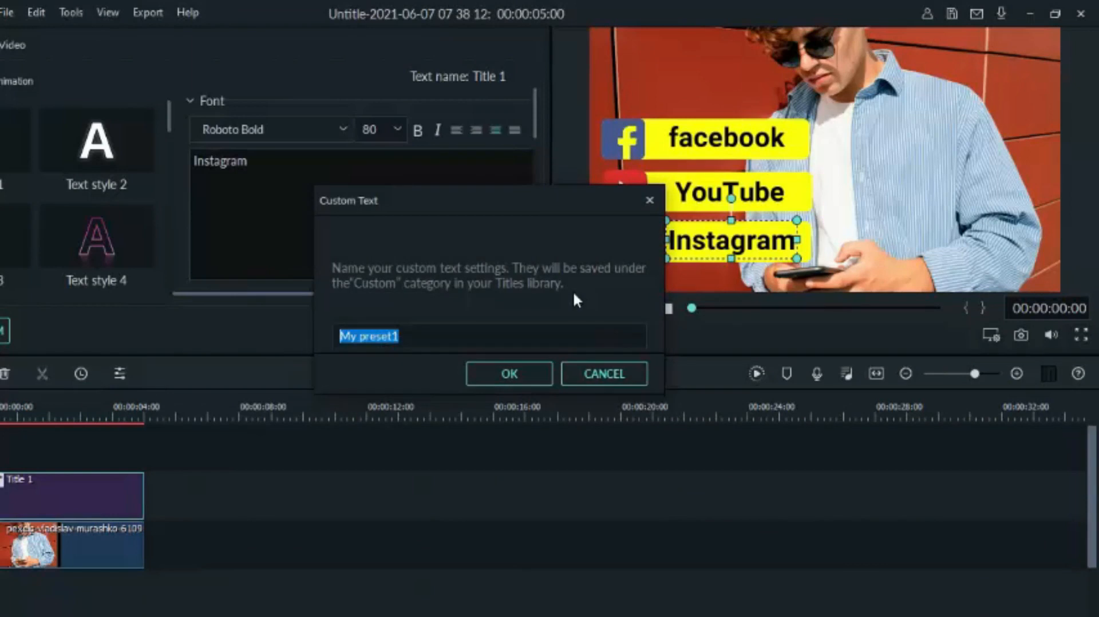
pyautogui.write('so')
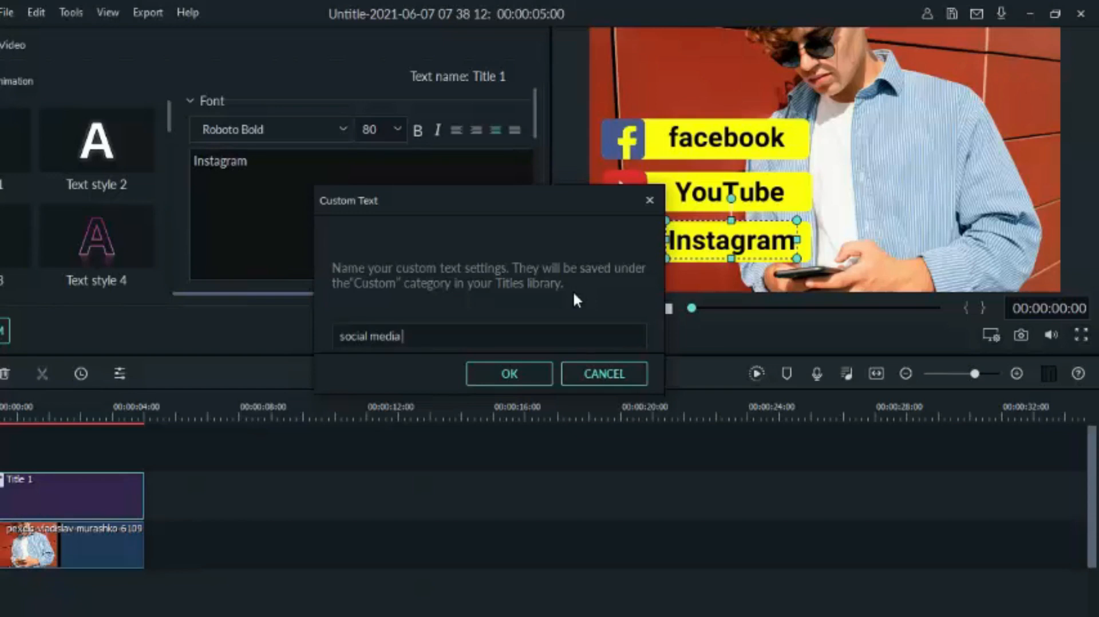
pyautogui.write('cial media lower third2')
pyautogui.click(519, 373)
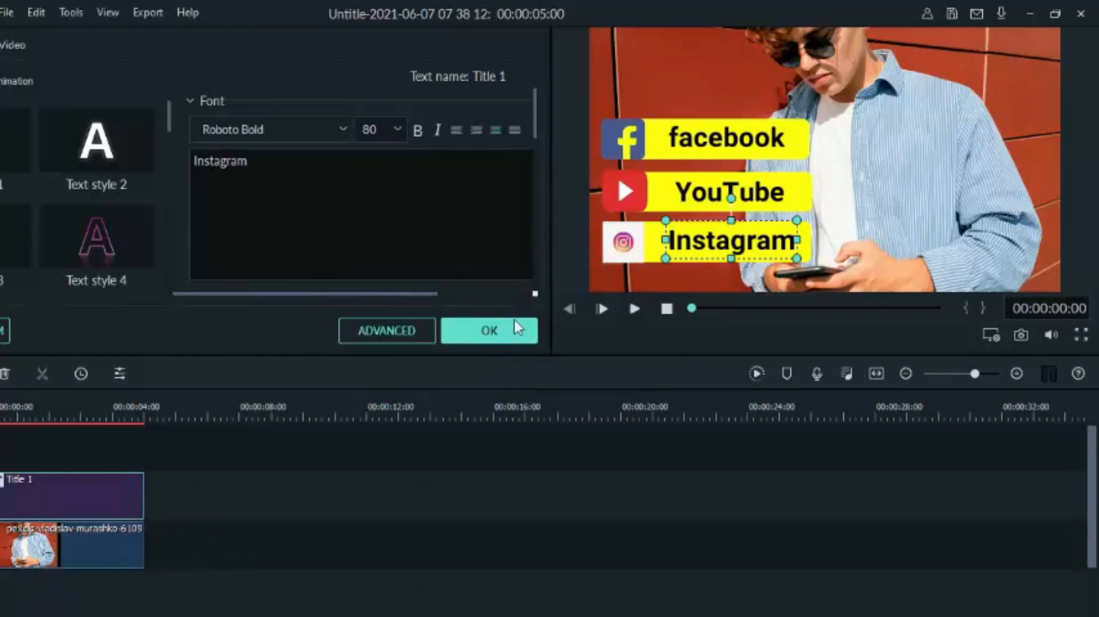
pyautogui.click(480, 327)
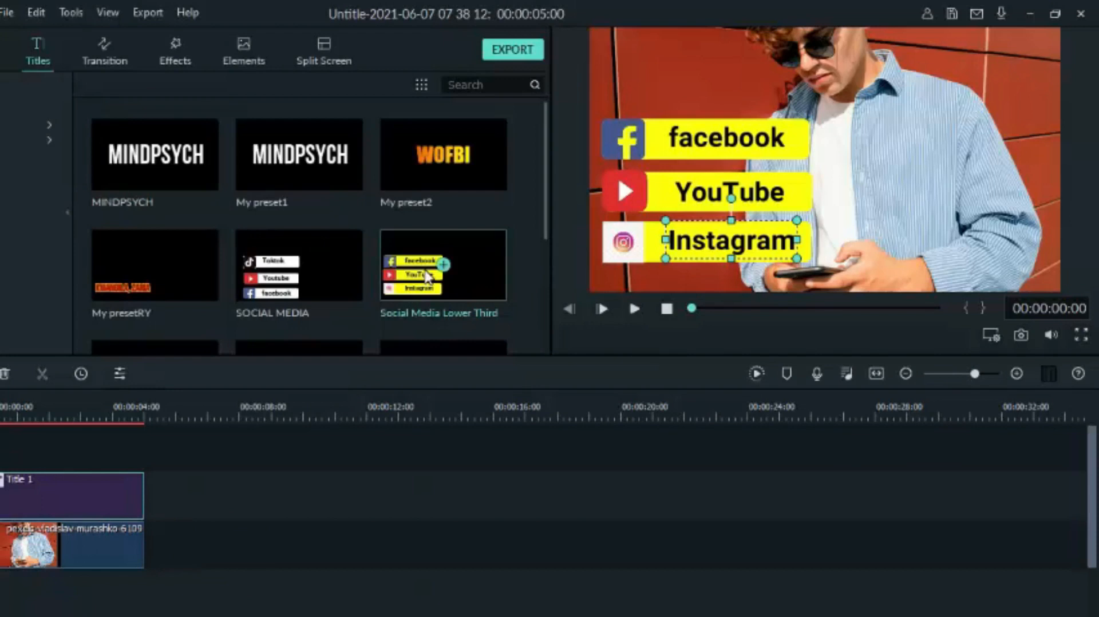
pyautogui.scroll(-3, 469, 241)
pyautogui.scroll(2, 469, 244)
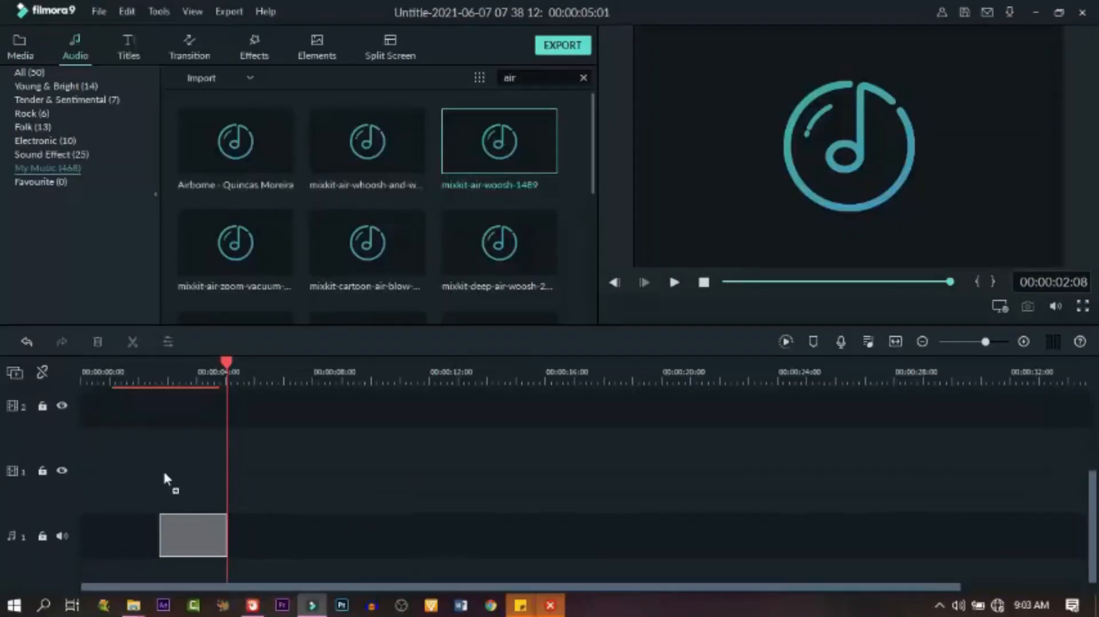
# Place the mixkit-air-woosh-1489 sound at the start of the audio track and delete the empty tracks.
pyautogui.moveTo(164, 479); pyautogui.dragTo(122, 420)
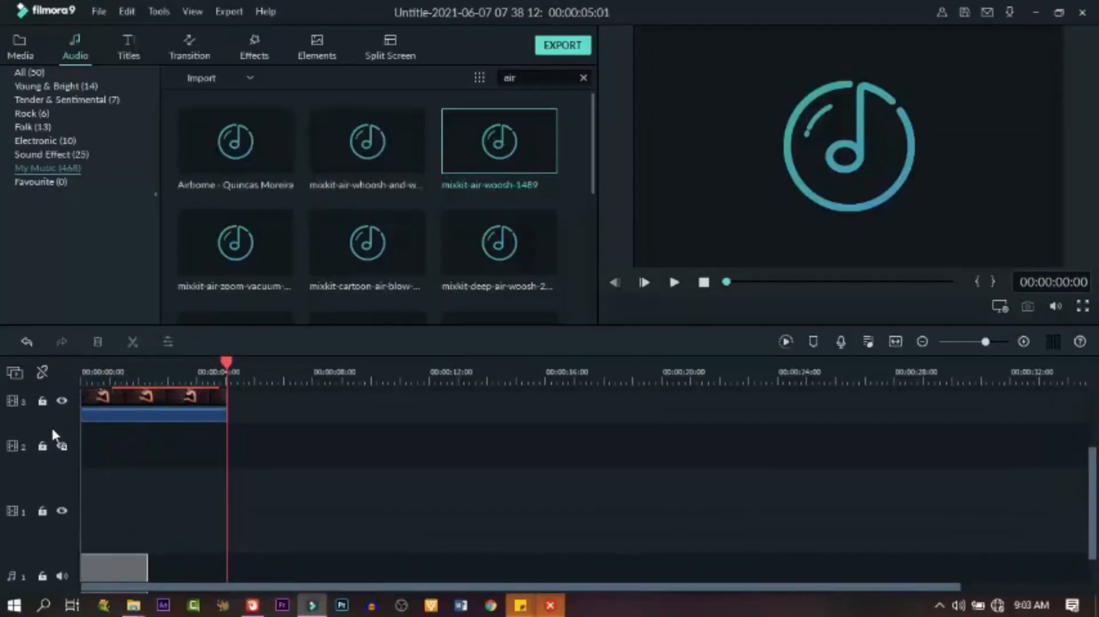
pyautogui.rightClick(57, 473)
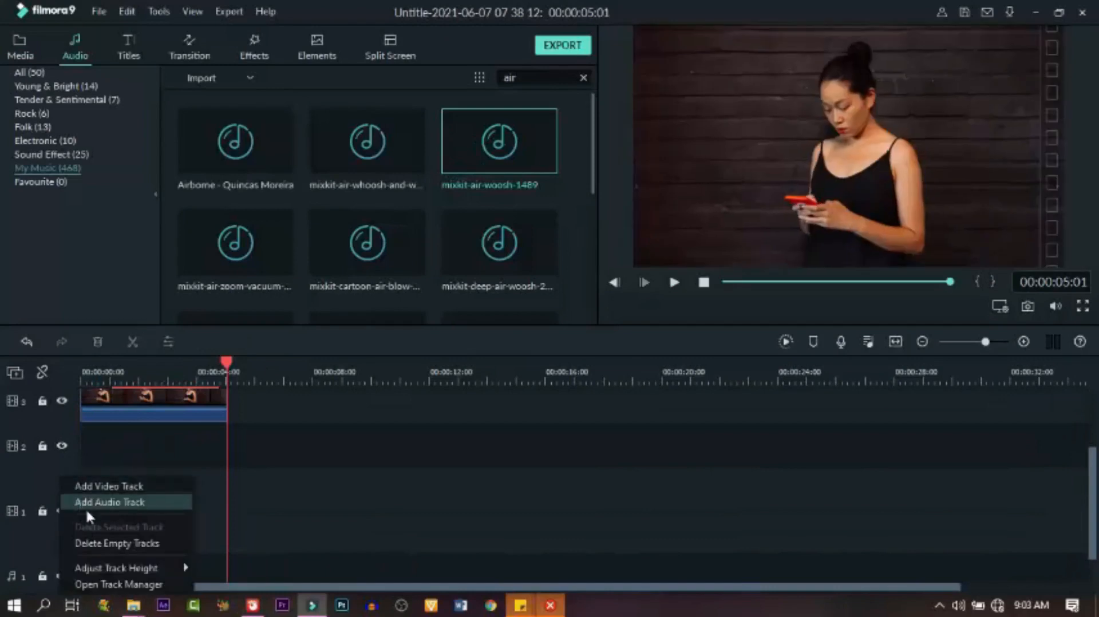
pyautogui.click(85, 541)
# Play the sequence from the start to review title and sound, and set the playhead to the title clip's start.
pyautogui.moveTo(224, 363); pyautogui.dragTo(44, 422)
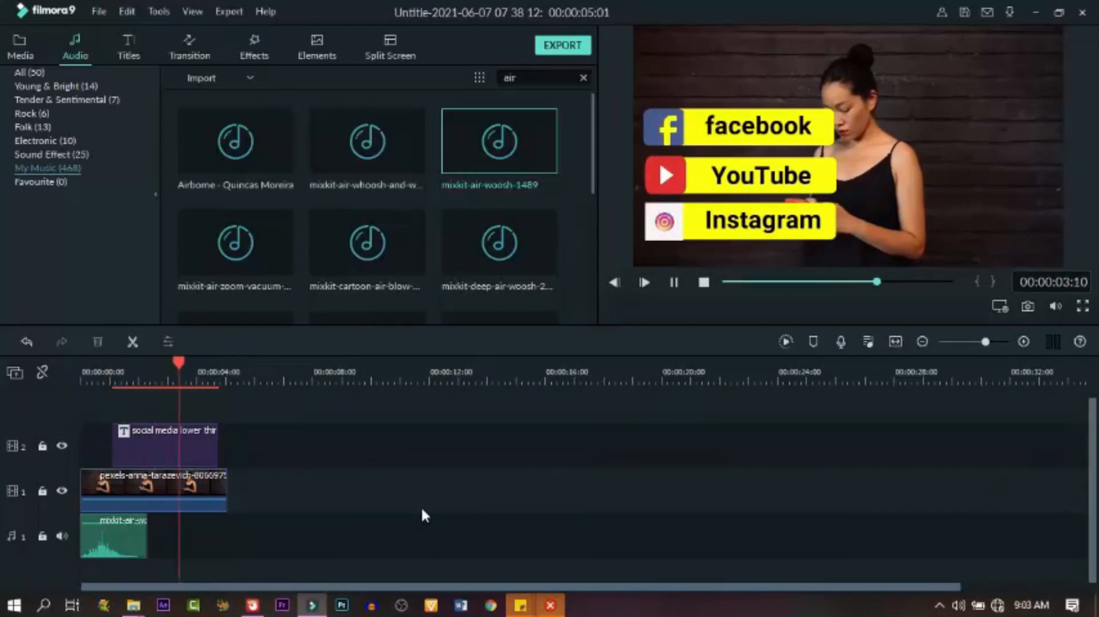
pyautogui.press('space')
pyautogui.moveTo(208, 369); pyautogui.dragTo(113, 369)
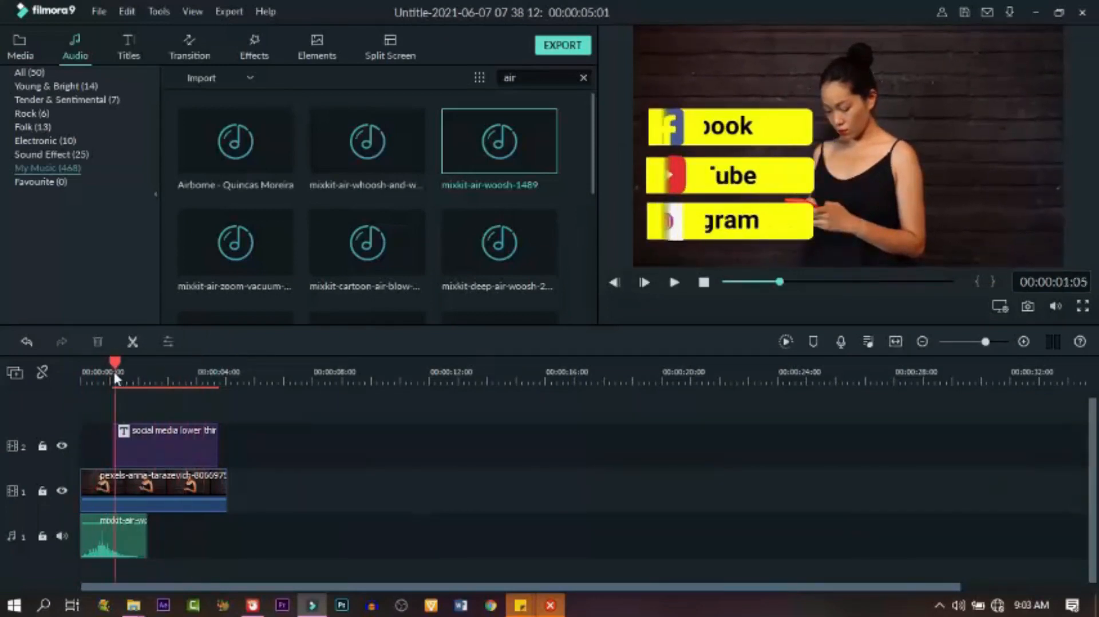
# Move the mixkit-air-woosh-1489 clip to the title clip's start and play the sequence to check the sound.
pyautogui.moveTo(123, 531); pyautogui.dragTo(154, 539)
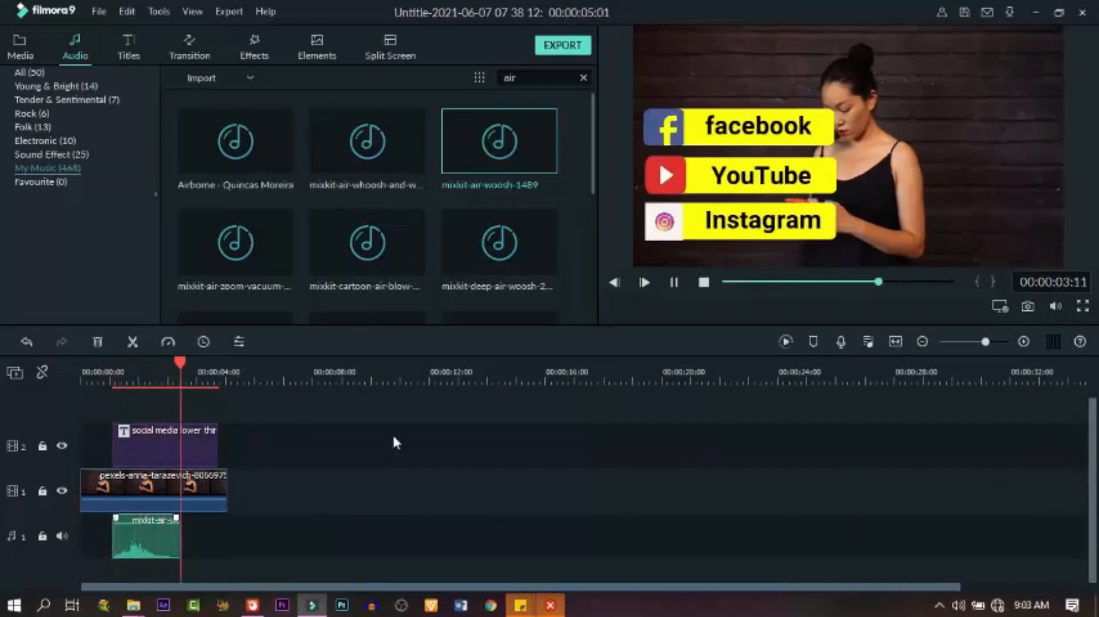
pyautogui.press('space')
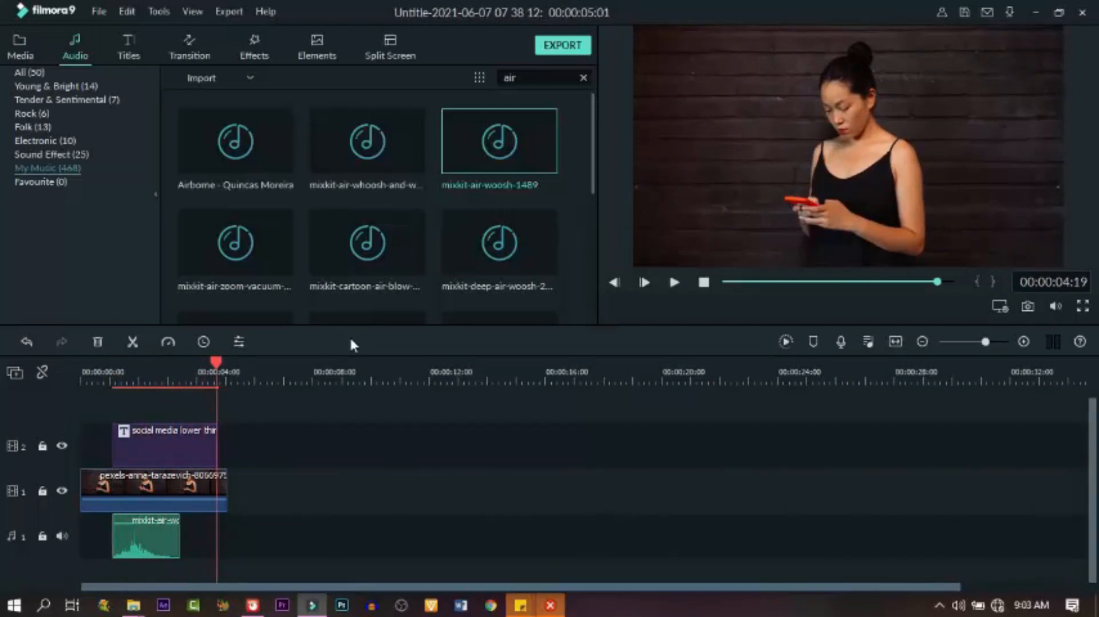
# Place a second mixkit-air-woosh-1489 clip directly after the first one and play the title's closing animation with it.
pyautogui.moveTo(444, 162); pyautogui.dragTo(323, 530)
pyautogui.moveTo(217, 369); pyautogui.dragTo(178, 376)
pyautogui.press('space')
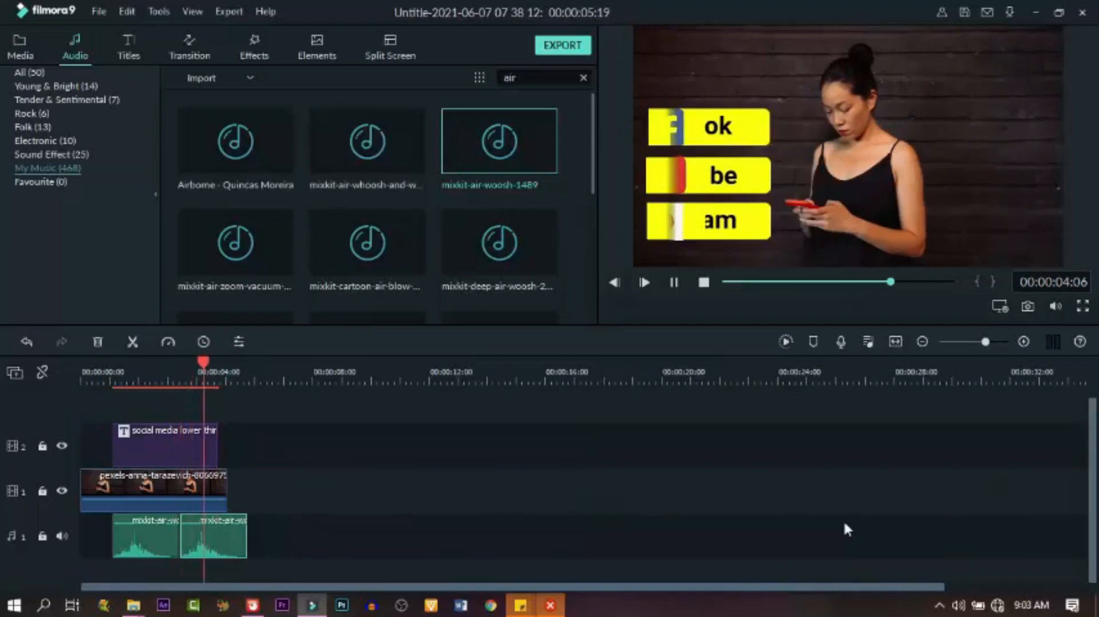
pyautogui.press('space')
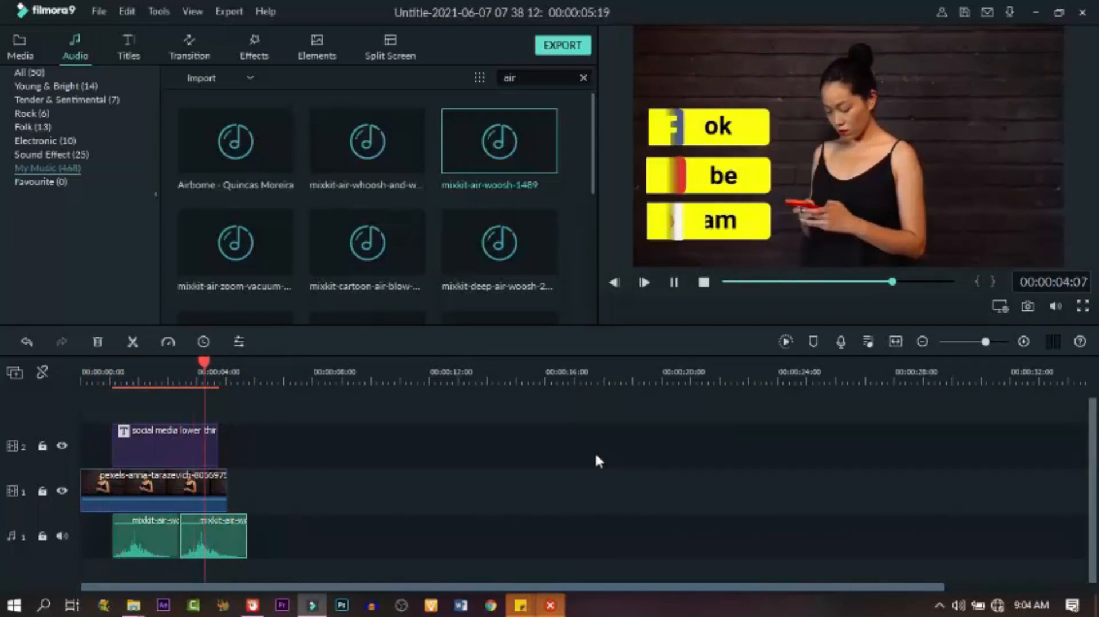
pyautogui.press('space')
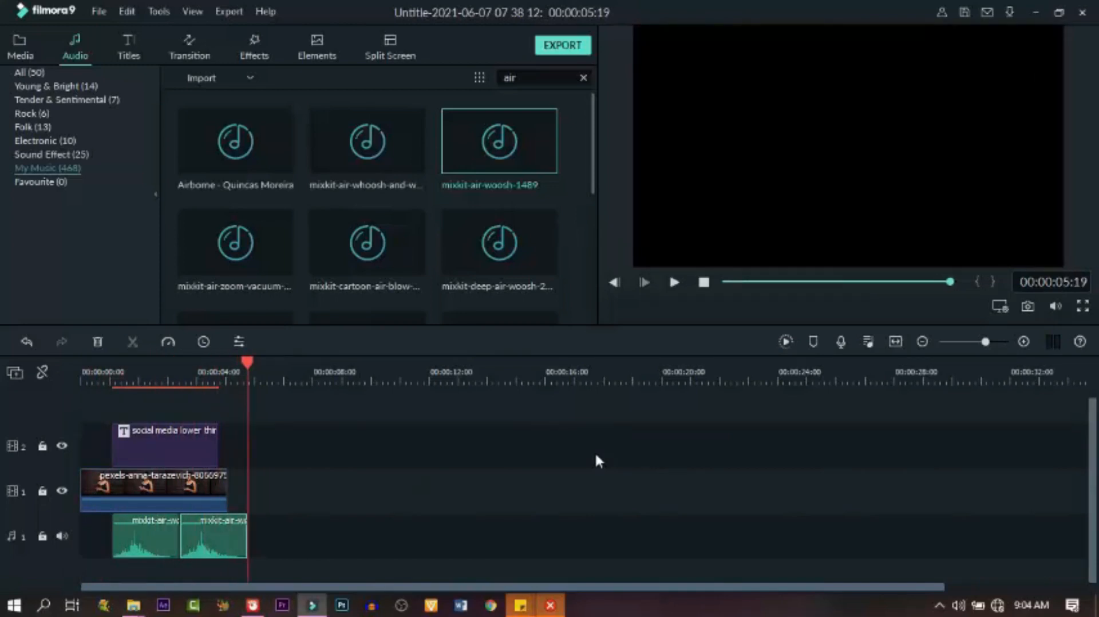
pyautogui.press('space')
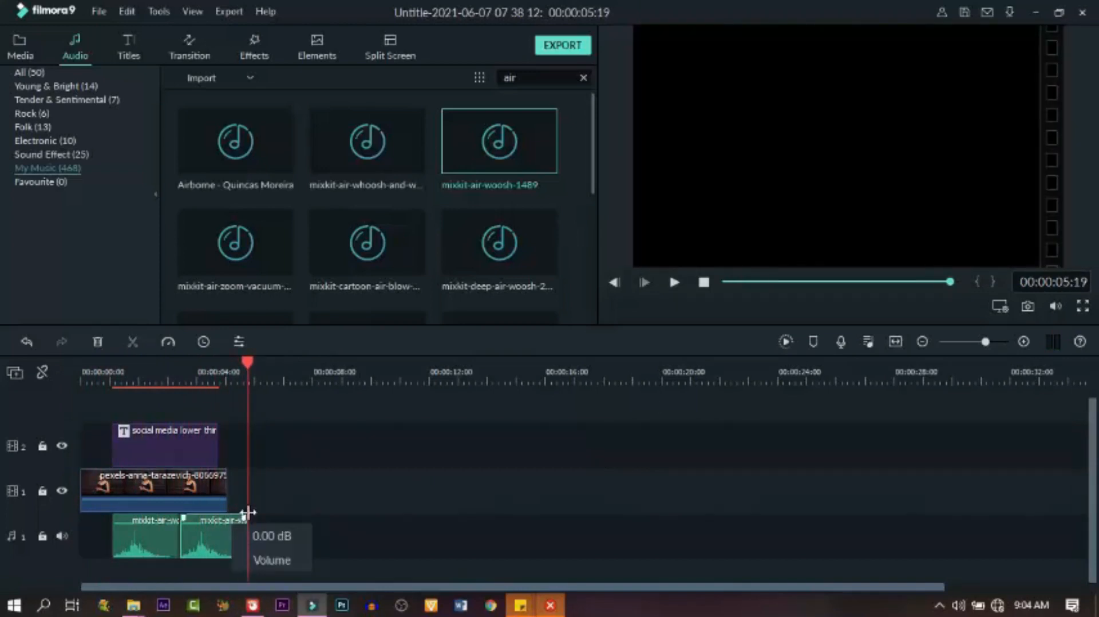
# Trim the second woosh clip to the end of the video clip and render the preview from the start.
pyautogui.moveTo(246, 535); pyautogui.dragTo(226, 534)
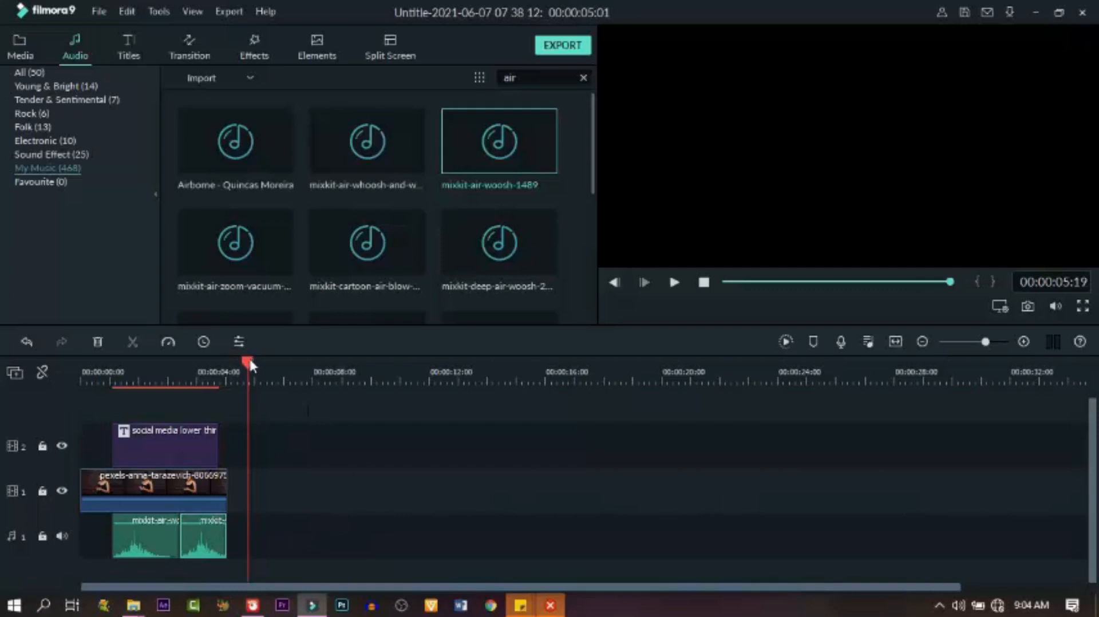
pyautogui.moveTo(248, 360); pyautogui.dragTo(2, 463)
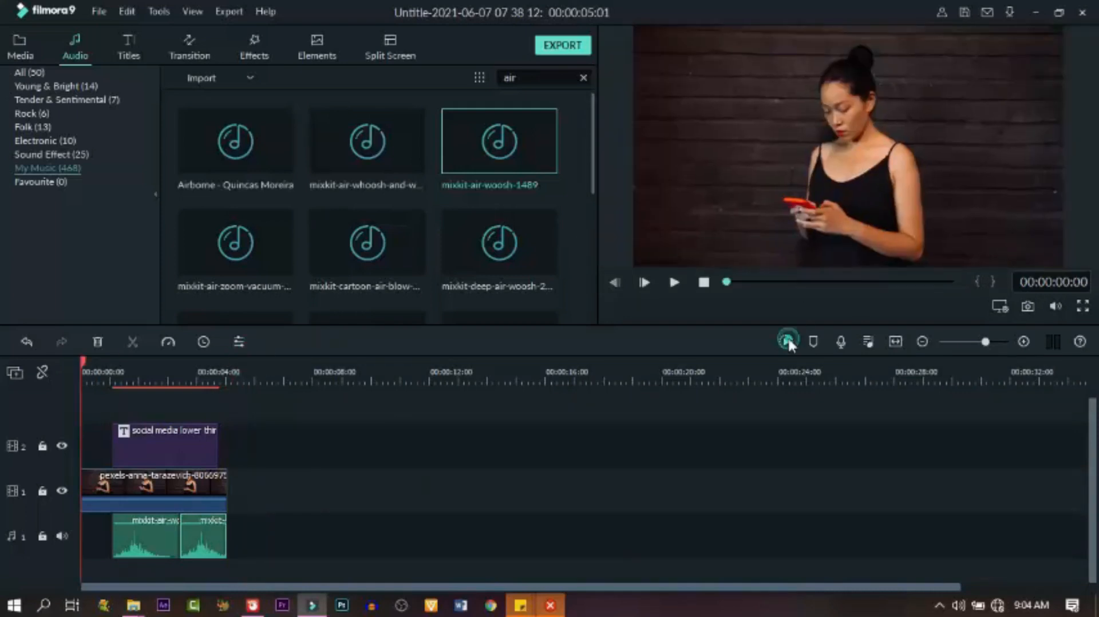
pyautogui.click(787, 342)
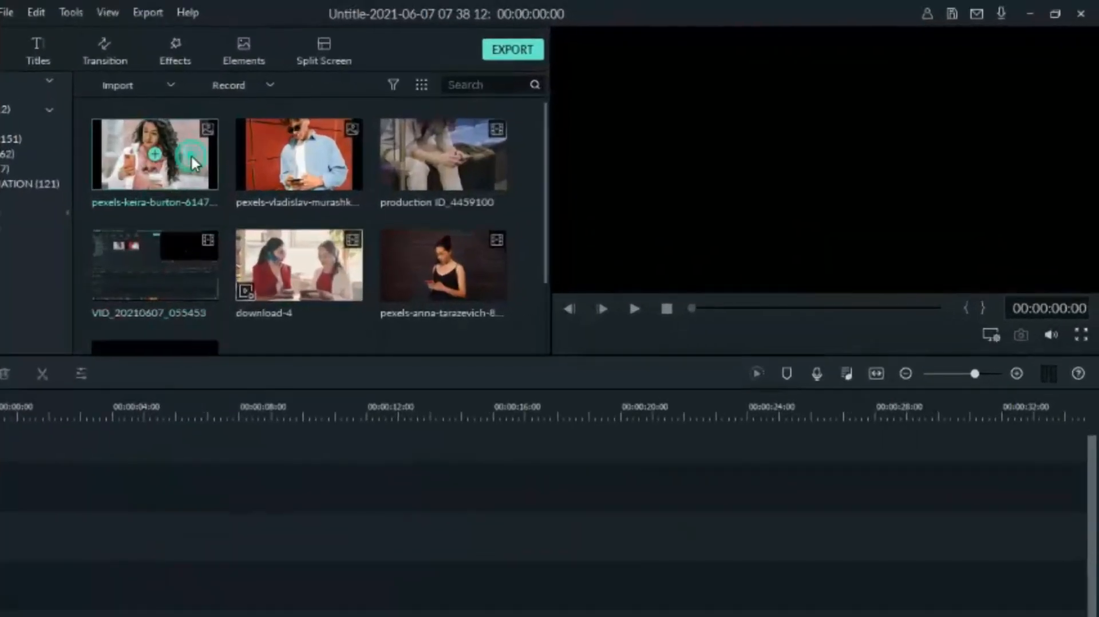
# Place the photo of the woman with the orange phone at the track's start and make it fill the frame.
pyautogui.moveTo(191, 153); pyautogui.dragTo(1, 556)
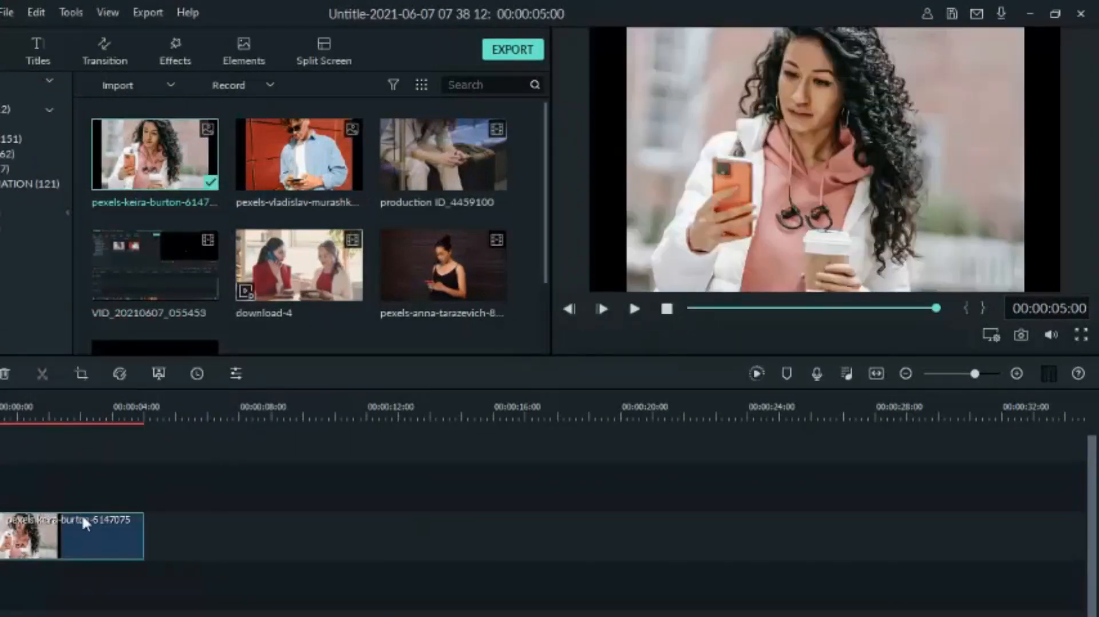
pyautogui.rightClick(62, 540)
pyautogui.click(113, 289)
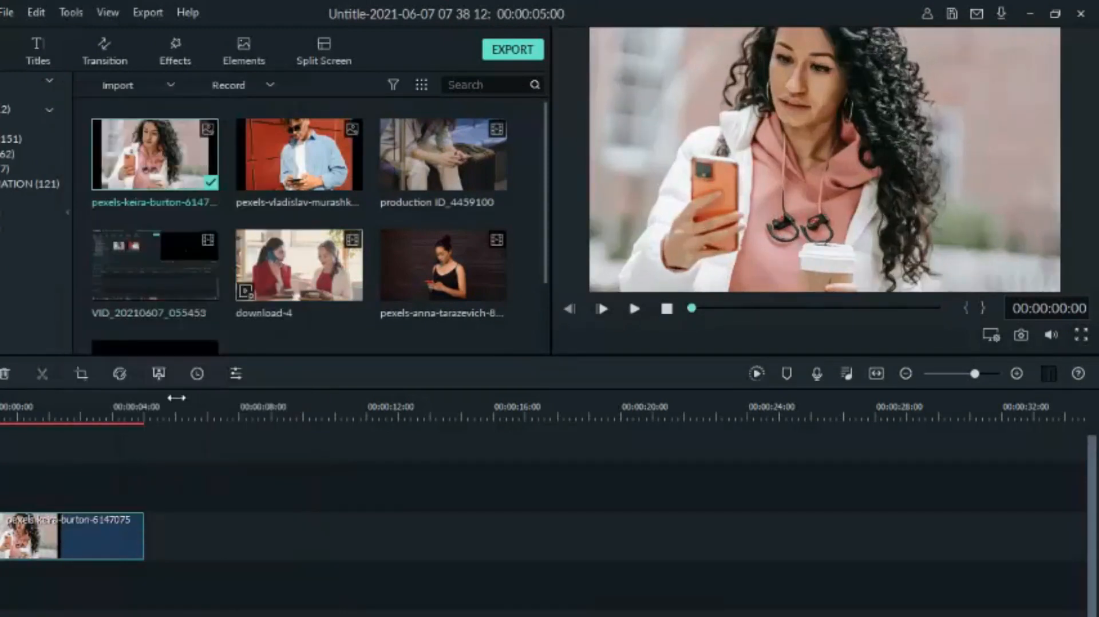
# Add Title 1 on the track above the photo and open it in the advanced text editor.
pyautogui.click(47, 60)
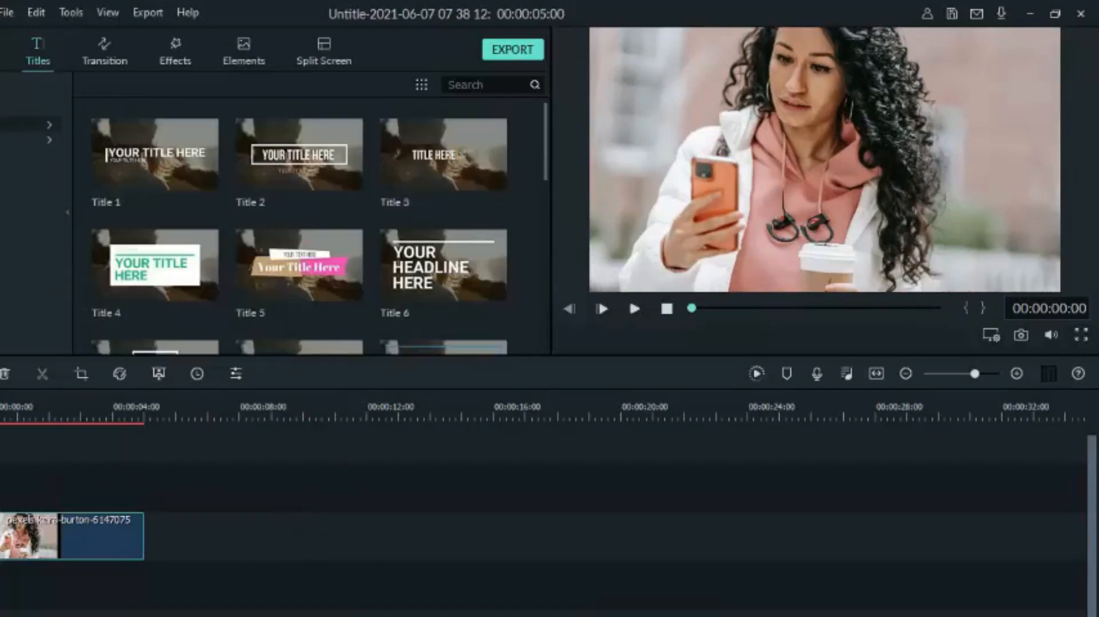
pyautogui.moveTo(186, 157); pyautogui.dragTo(105, 491)
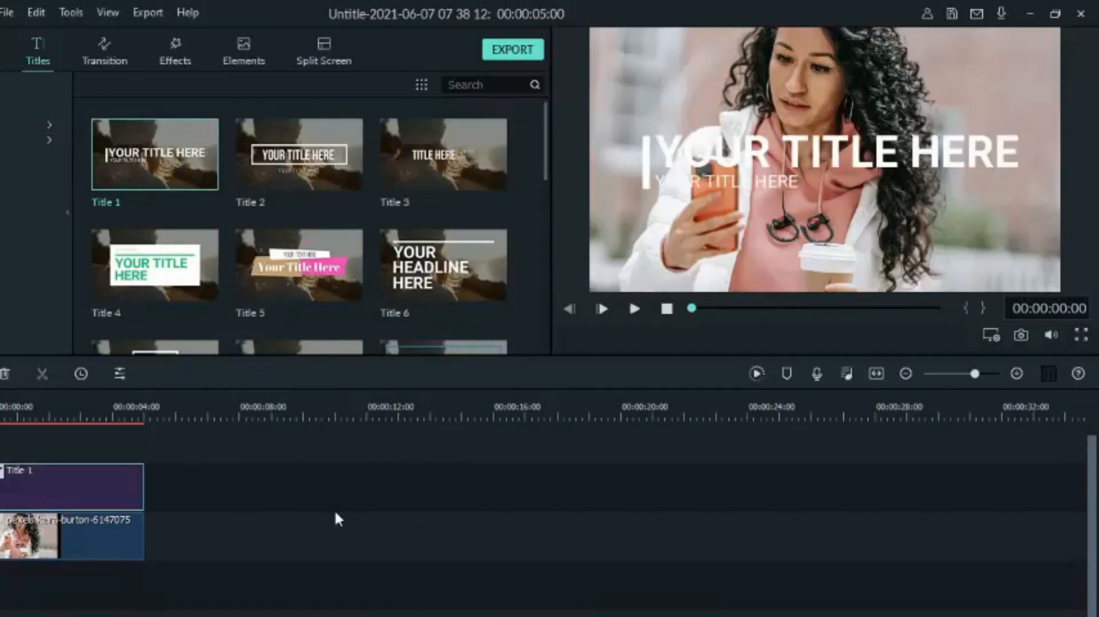
pyautogui.doubleClick(64, 483)
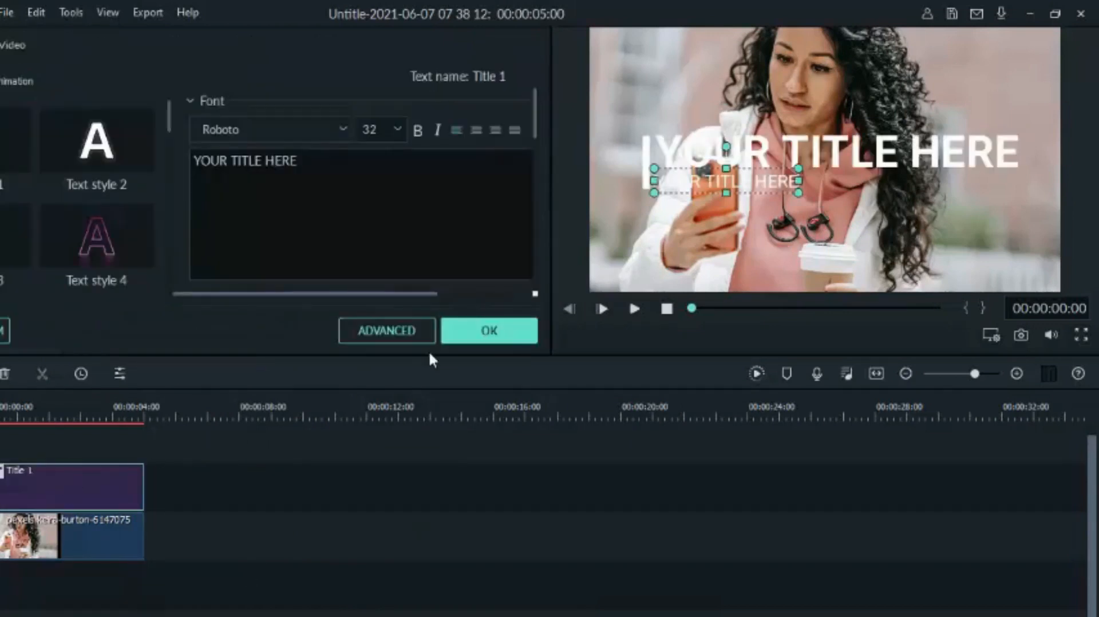
pyautogui.click(410, 331)
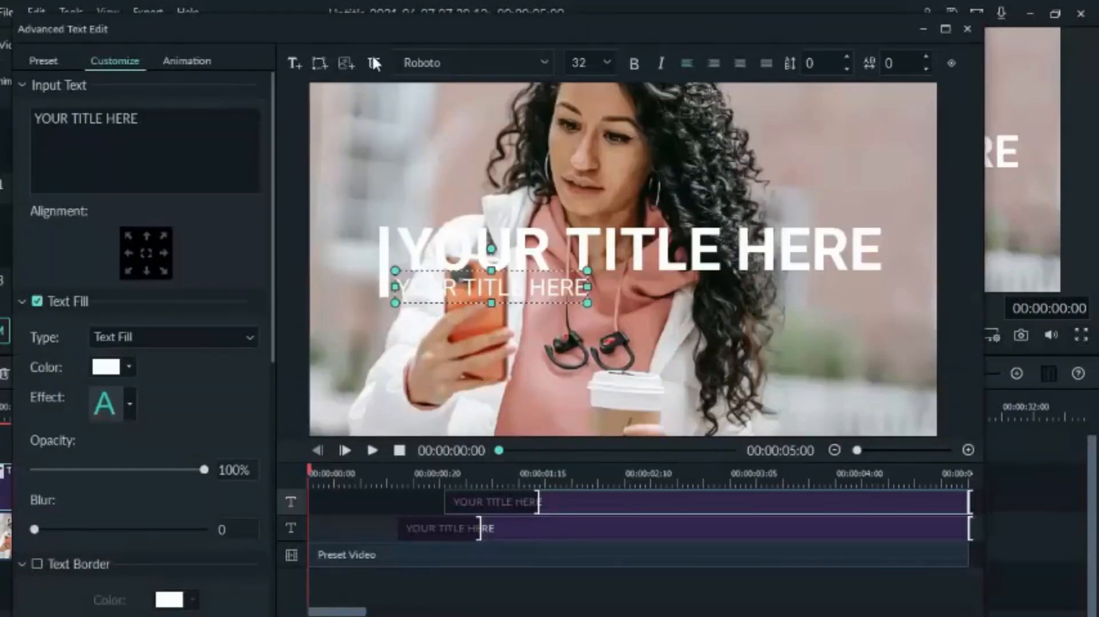
# Delete both text lines and the vertical bar from the title.
pyautogui.click(374, 63)
pyautogui.click(375, 64)
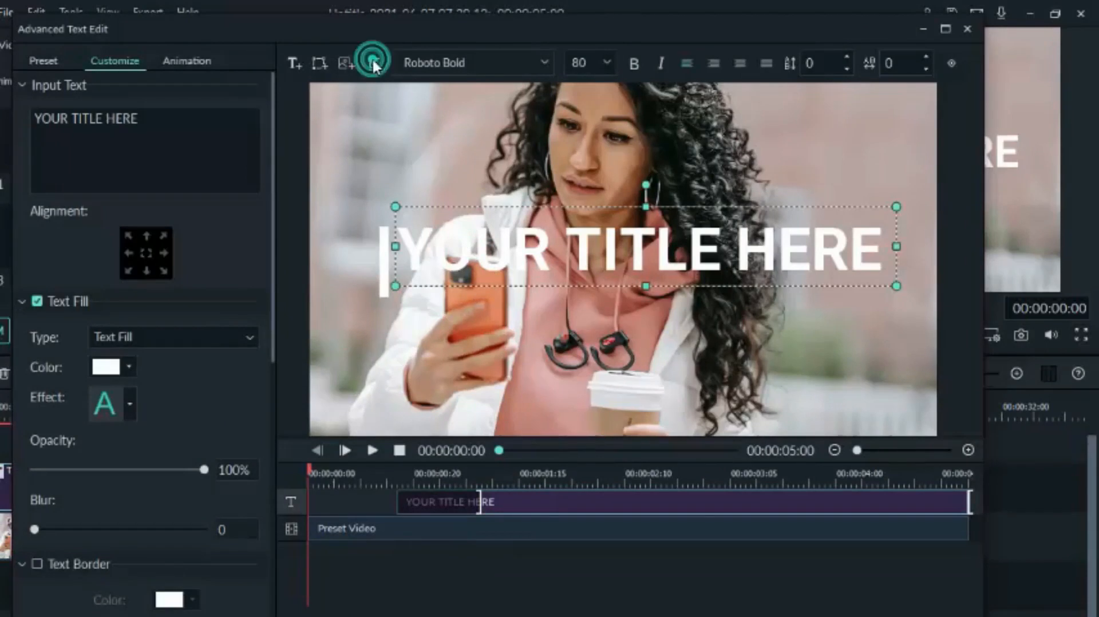
pyautogui.click(383, 260)
pyautogui.click(373, 63)
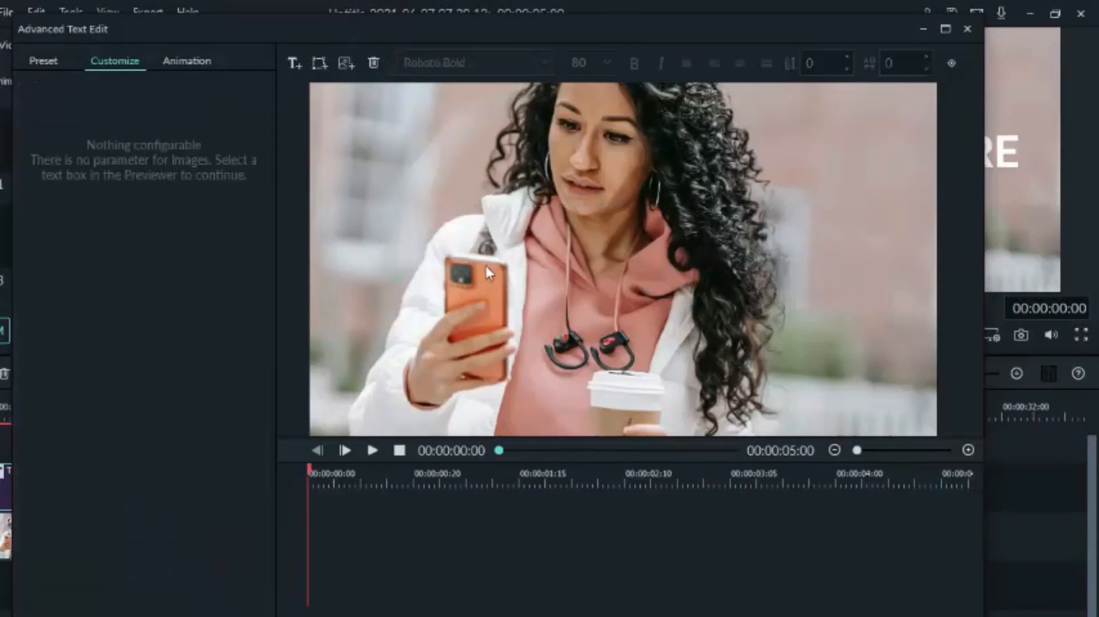
# Add a yellow rounded rectangle shape to the title and turn off its text fill.
pyautogui.click(319, 63)
pyautogui.click(373, 171)
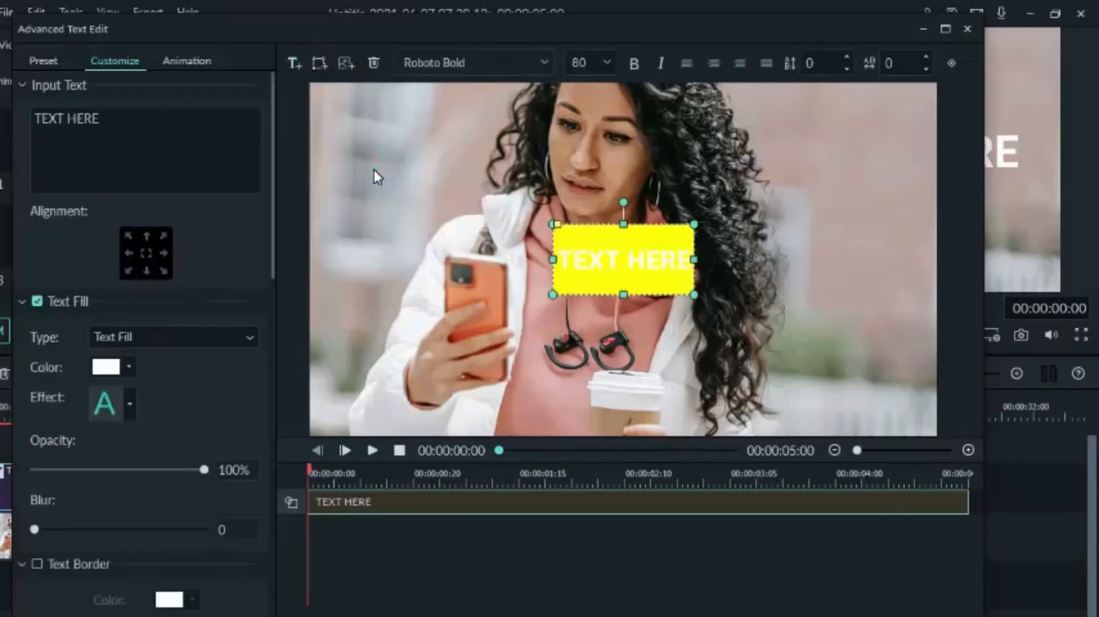
pyautogui.moveTo(582, 253); pyautogui.dragTo(496, 272)
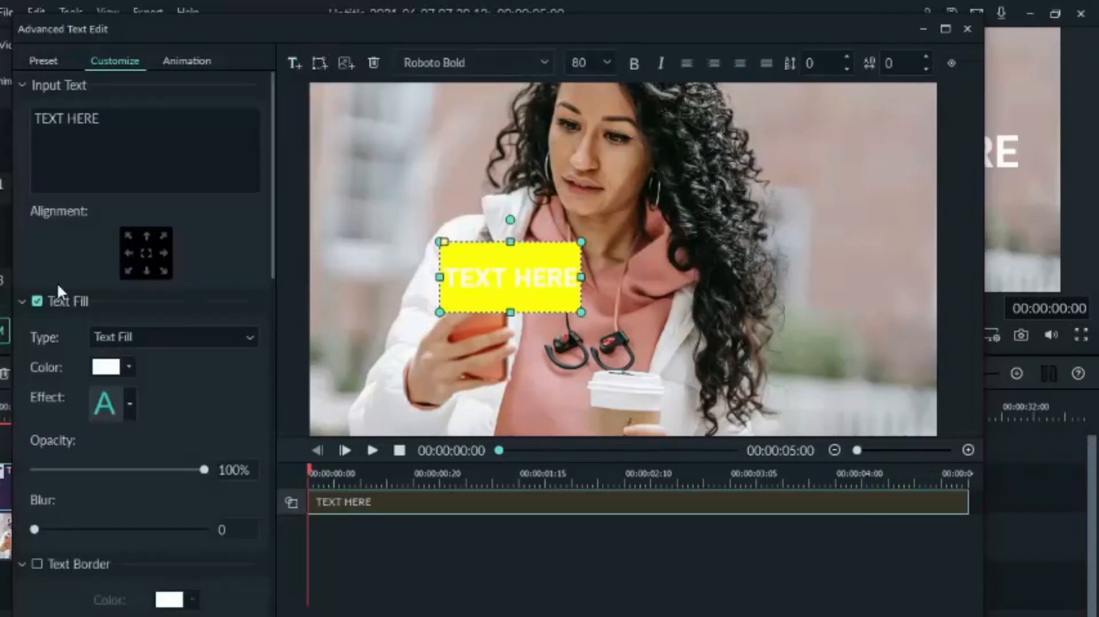
pyautogui.click(36, 301)
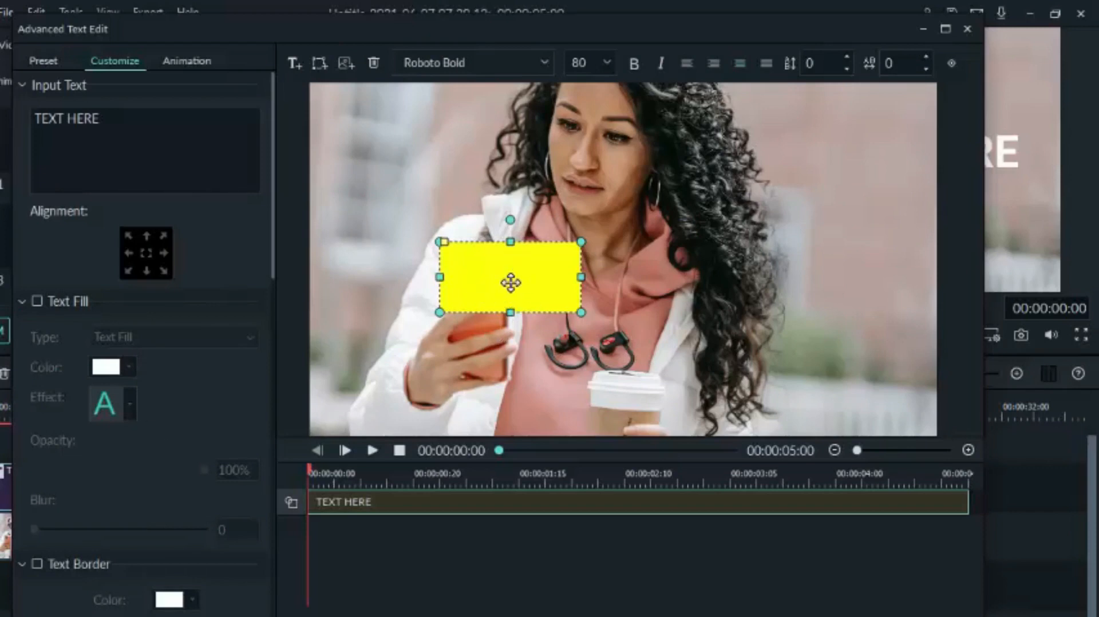
pyautogui.scroll(-5, 142, 476)
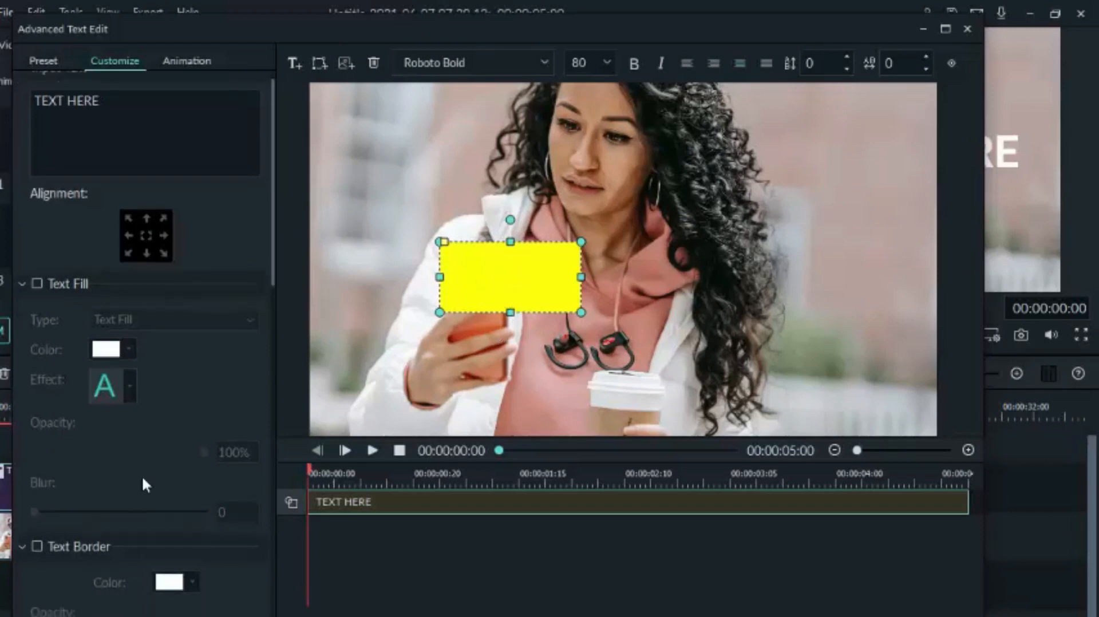
pyautogui.scroll(-8, 43, 458)
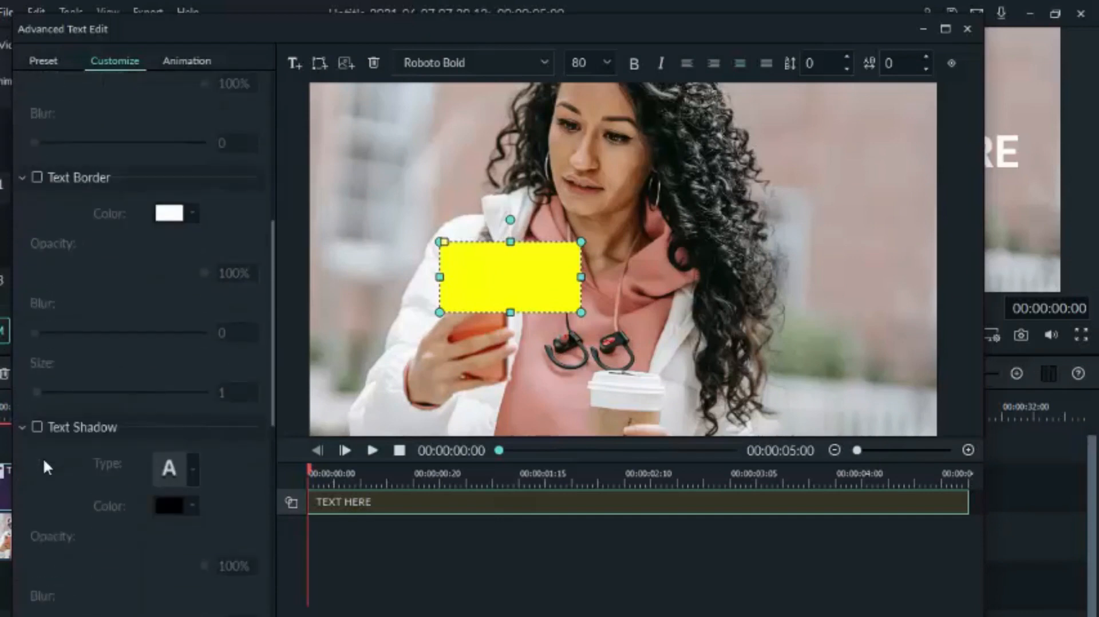
pyautogui.scroll(-3, 43, 458)
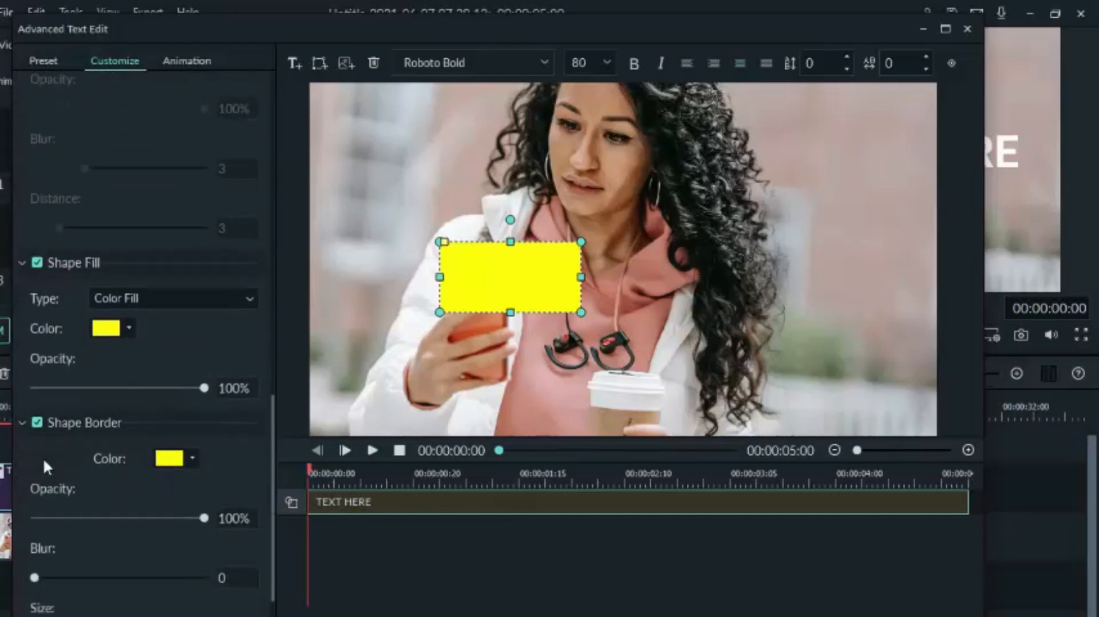
# Move the yellow shape to the lower left of the picture and stretch it into a long, flatter bar.
pyautogui.moveTo(503, 287); pyautogui.dragTo(398, 382)
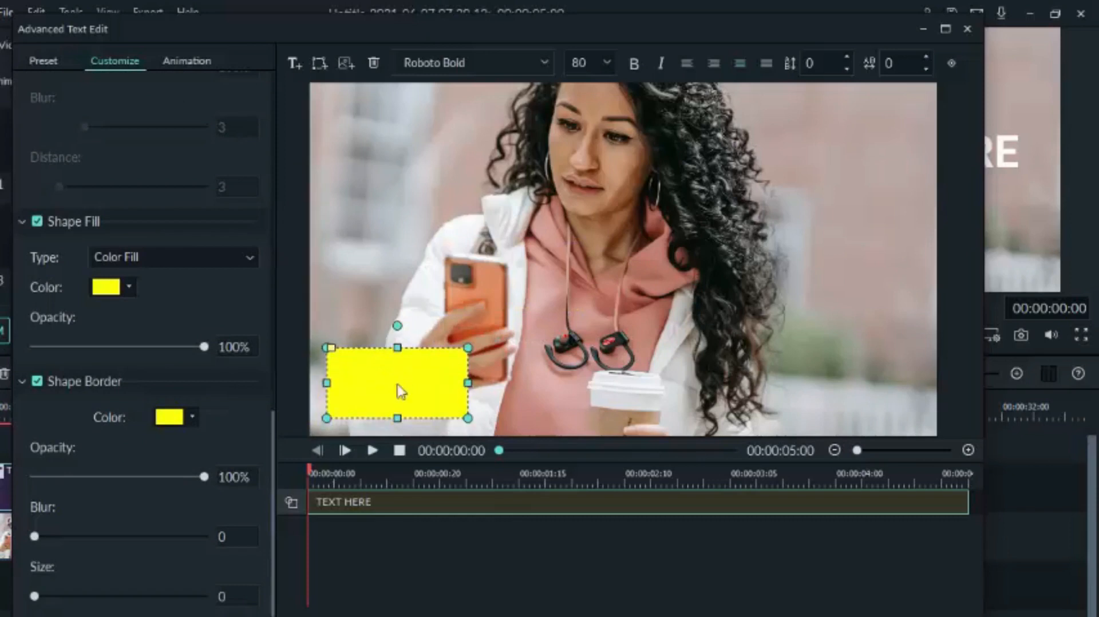
pyautogui.moveTo(538, 386); pyautogui.dragTo(647, 381)
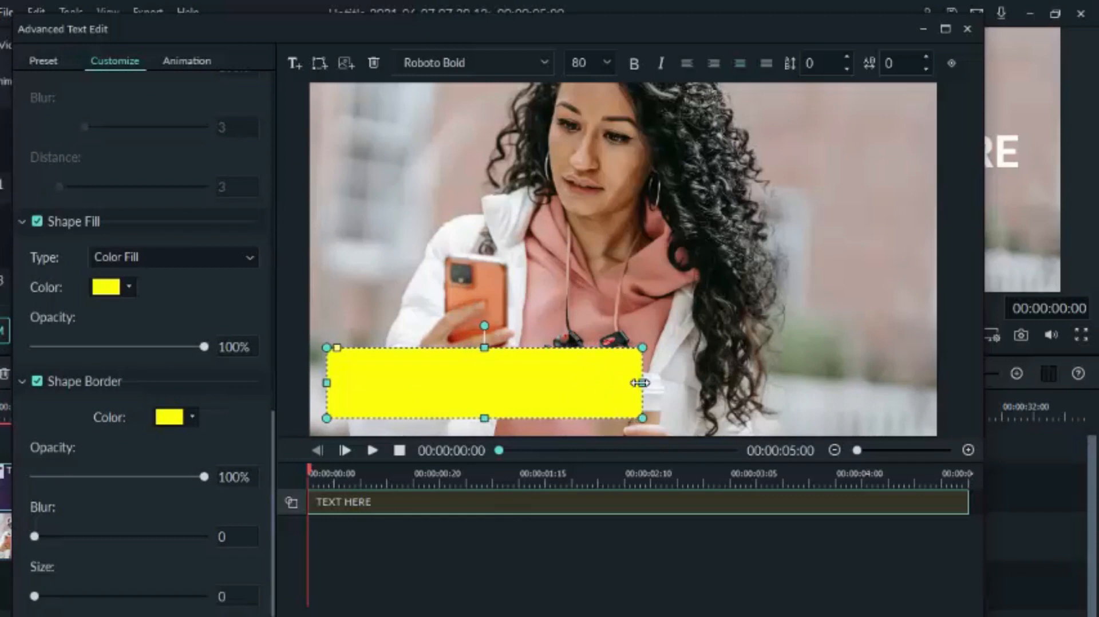
pyautogui.moveTo(485, 351); pyautogui.dragTo(494, 362)
pyautogui.click(670, 385)
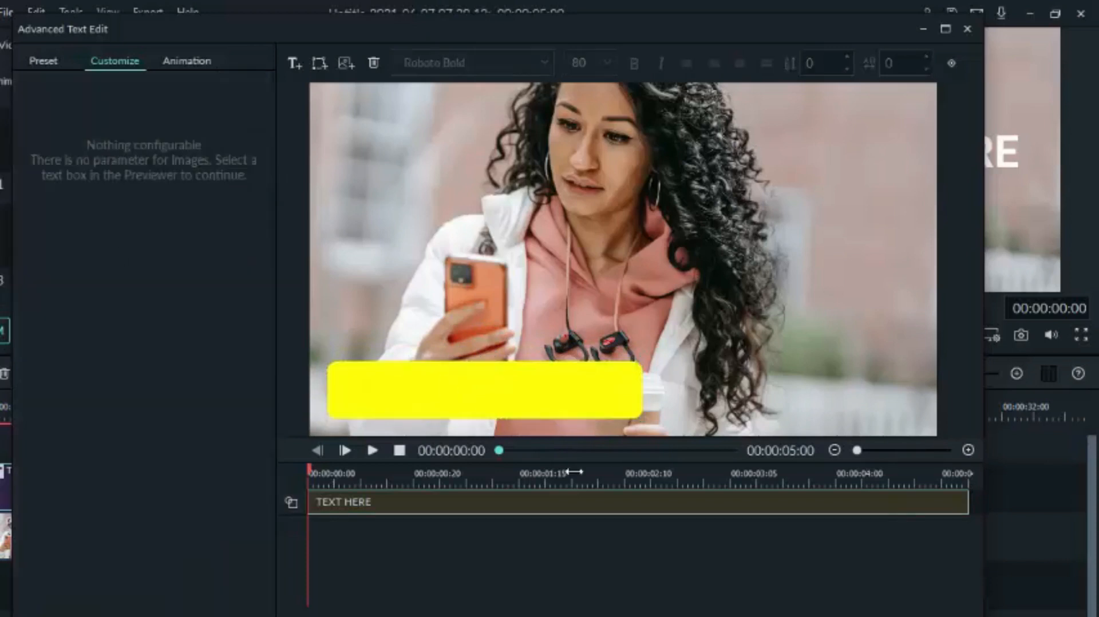
# Insert the facebook.png image, shrink it to the bar's height and place it on the yellow bar's left end.
pyautogui.click(346, 63)
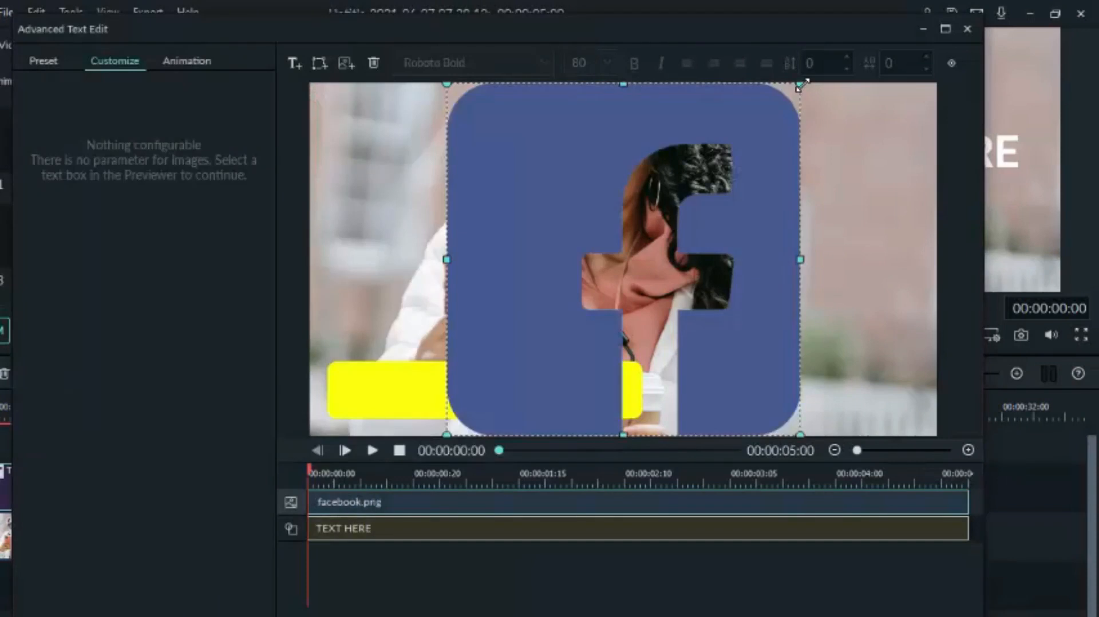
pyautogui.moveTo(800, 86); pyautogui.dragTo(502, 381)
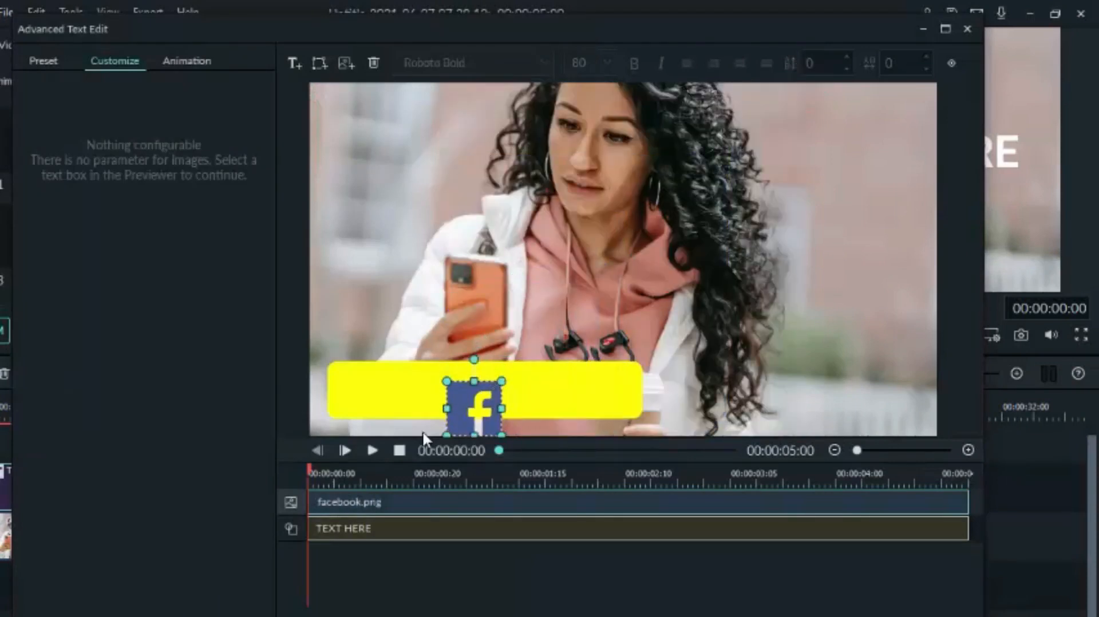
pyautogui.moveTo(455, 408); pyautogui.dragTo(333, 387)
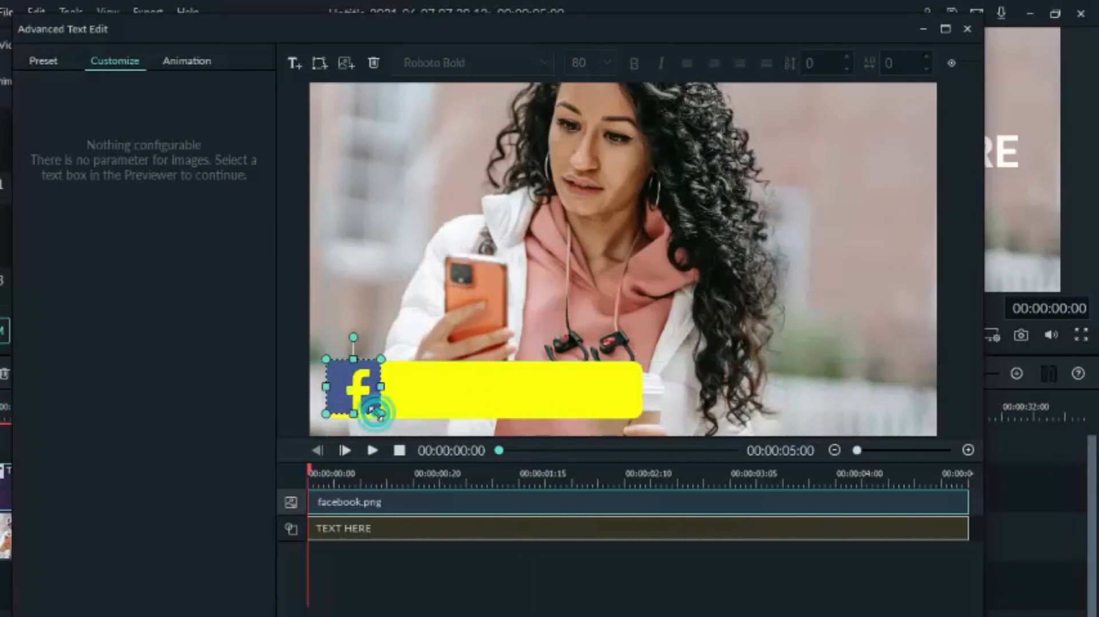
pyautogui.moveTo(380, 413); pyautogui.dragTo(385, 418)
pyautogui.click(424, 303)
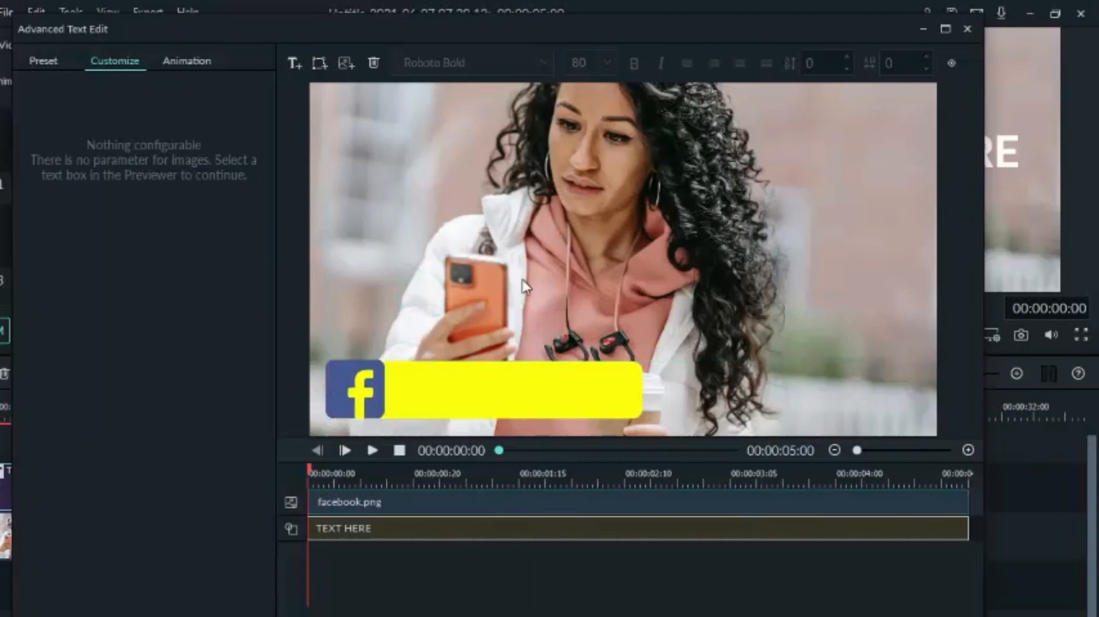
pyautogui.click(352, 394)
pyautogui.click(389, 320)
# Add a text box, turn on its text fill and move it onto the yellow bar beside the Facebook logo.
pyautogui.click(293, 62)
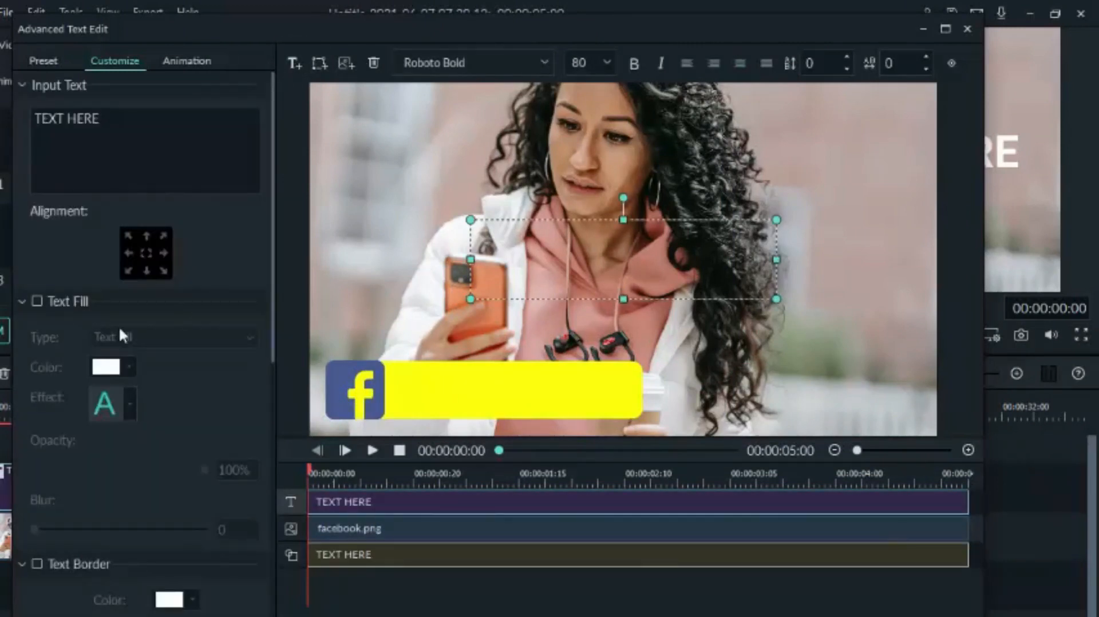
pyautogui.click(26, 302)
pyautogui.click(35, 302)
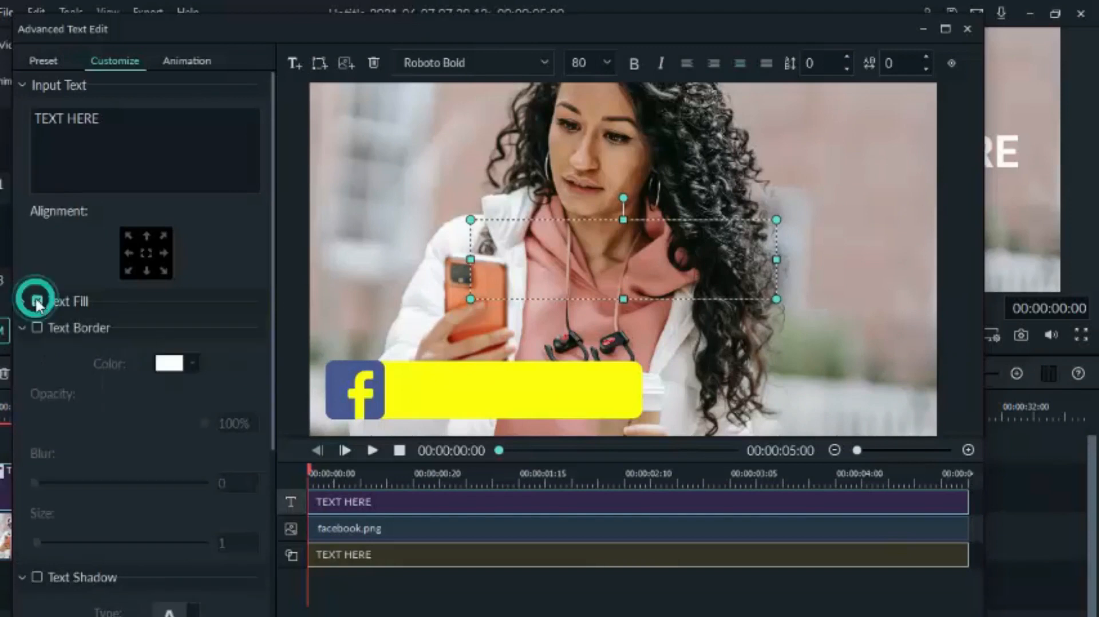
pyautogui.moveTo(693, 280); pyautogui.dragTo(588, 394)
# Select the text box's whole text and set its fill colour to black.
pyautogui.doubleClick(586, 382)
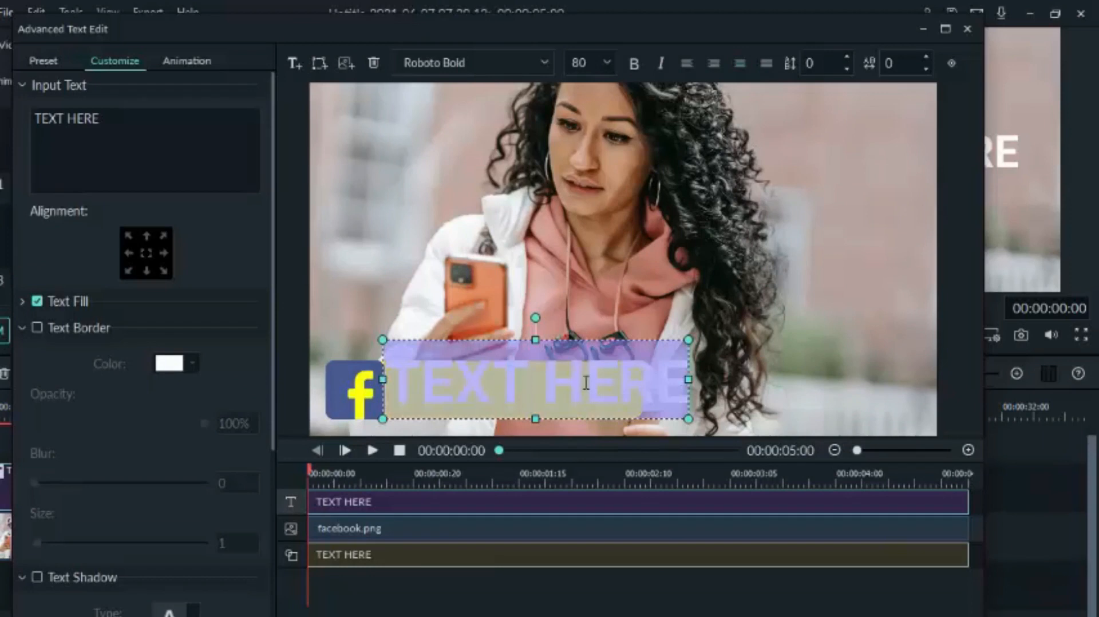
pyautogui.click(22, 301)
pyautogui.click(112, 366)
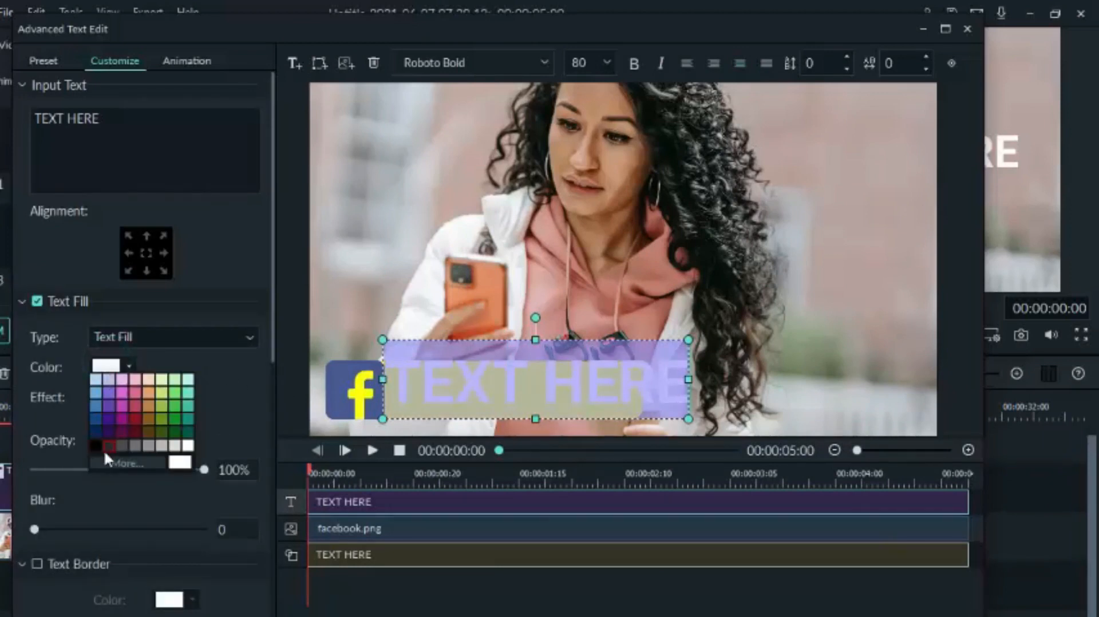
pyautogui.click(96, 445)
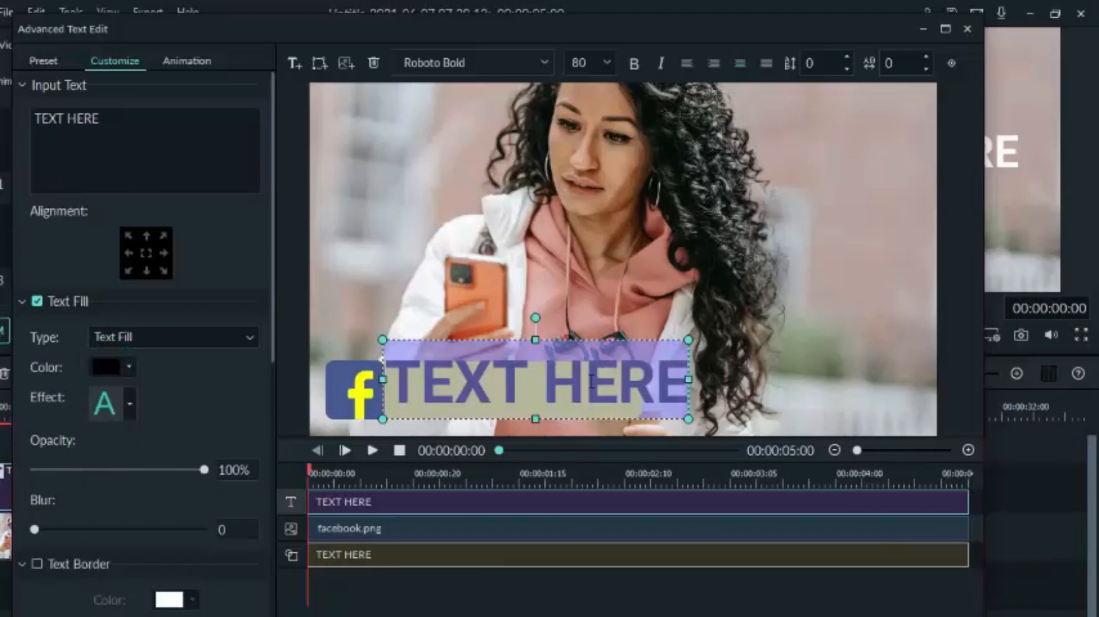
# Change the text to "facebook", shrink it to fit the yellow bar and centre it beside the Facebook logo.
pyautogui.write('facebook')
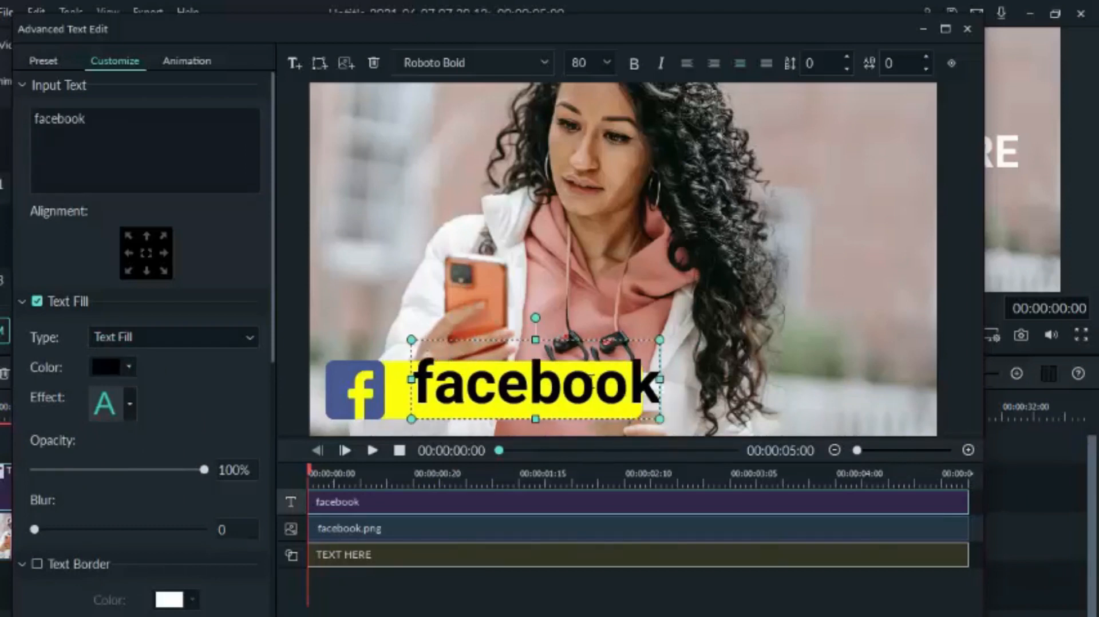
pyautogui.moveTo(665, 333); pyautogui.dragTo(608, 374)
pyautogui.moveTo(514, 387)
pyautogui.mouseDown()
pyautogui.moveTo(536, 391)
pyautogui.moveTo(523, 391)
pyautogui.mouseUp()
pyautogui.click(829, 348)
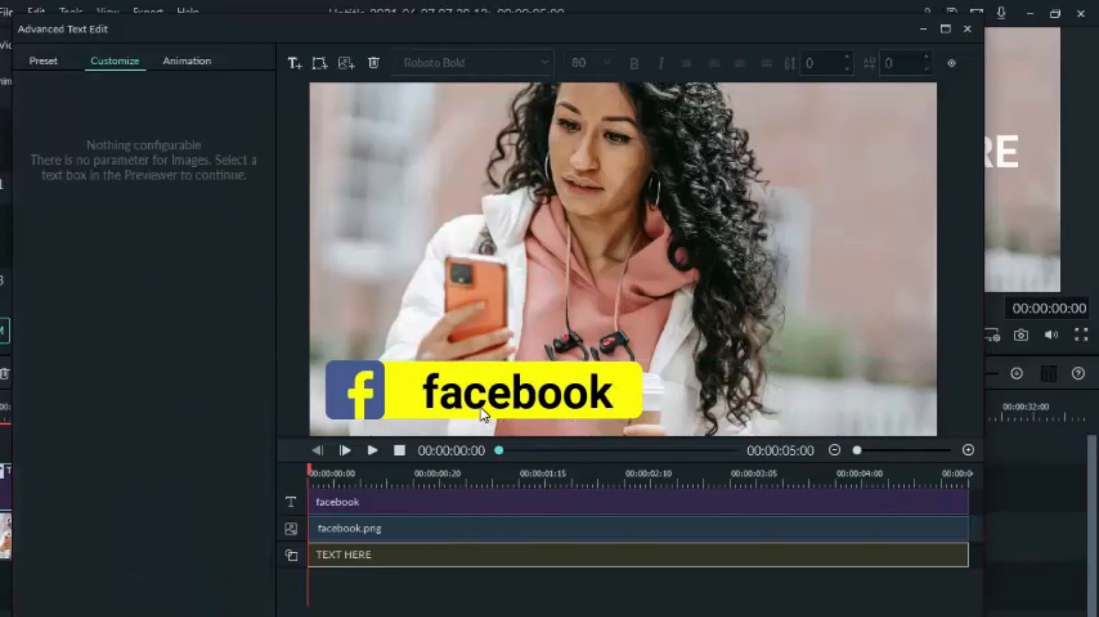
# Apply the Left Dir Insert animation to the yellow bar.
pyautogui.click(632, 401)
pyautogui.click(184, 61)
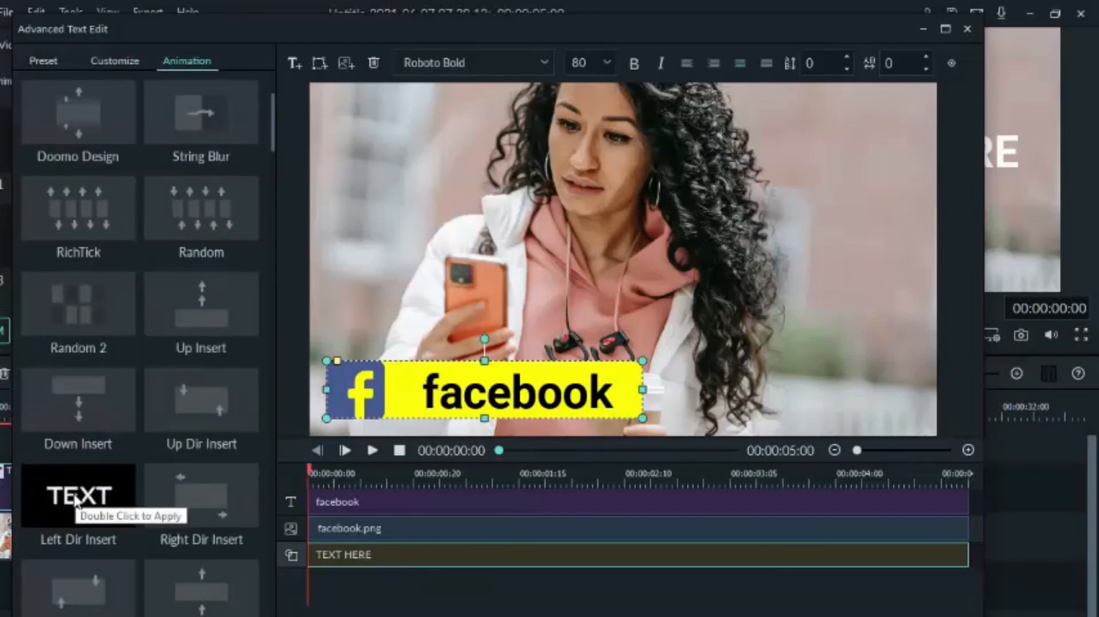
# Apply the To the Right 2 animation to the Facebook logo image.
pyautogui.click(336, 388)
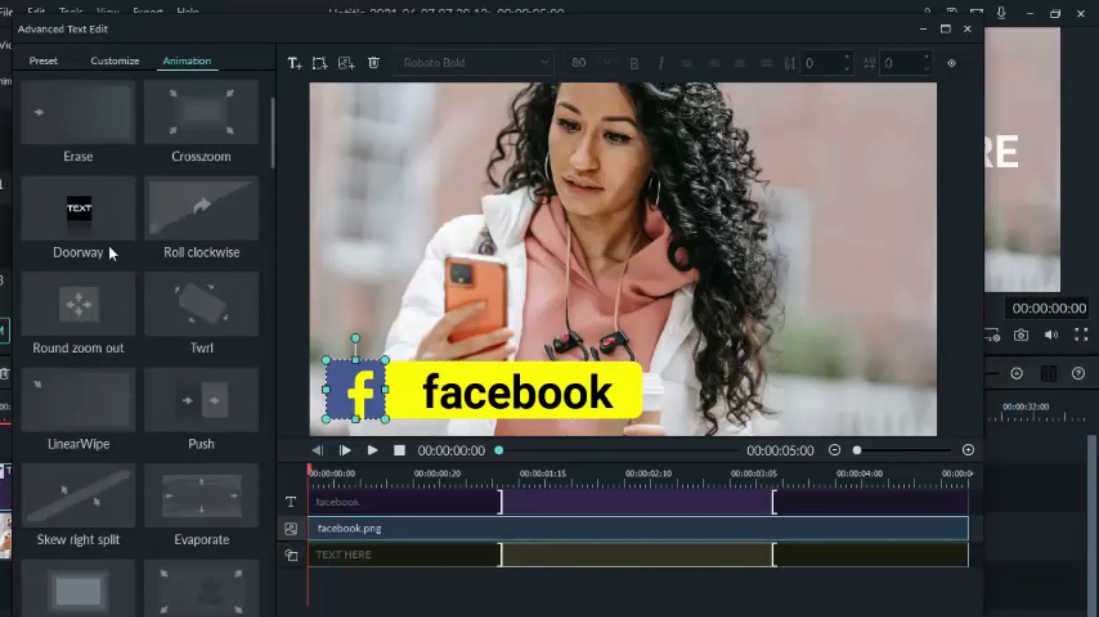
pyautogui.scroll(3, 143, 354)
pyautogui.scroll(-3, 143, 354)
pyautogui.scroll(3, 143, 354)
pyautogui.scroll(-10, 146, 359)
pyautogui.scroll(-3, 145, 358)
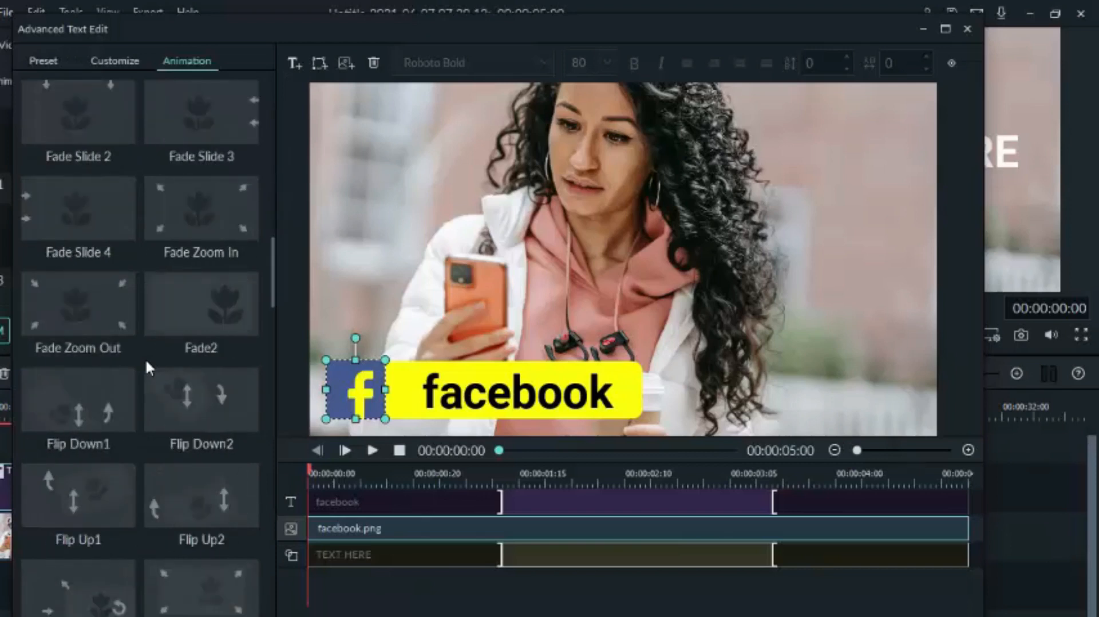
pyautogui.scroll(-5, 146, 359)
pyautogui.scroll(-10, 145, 359)
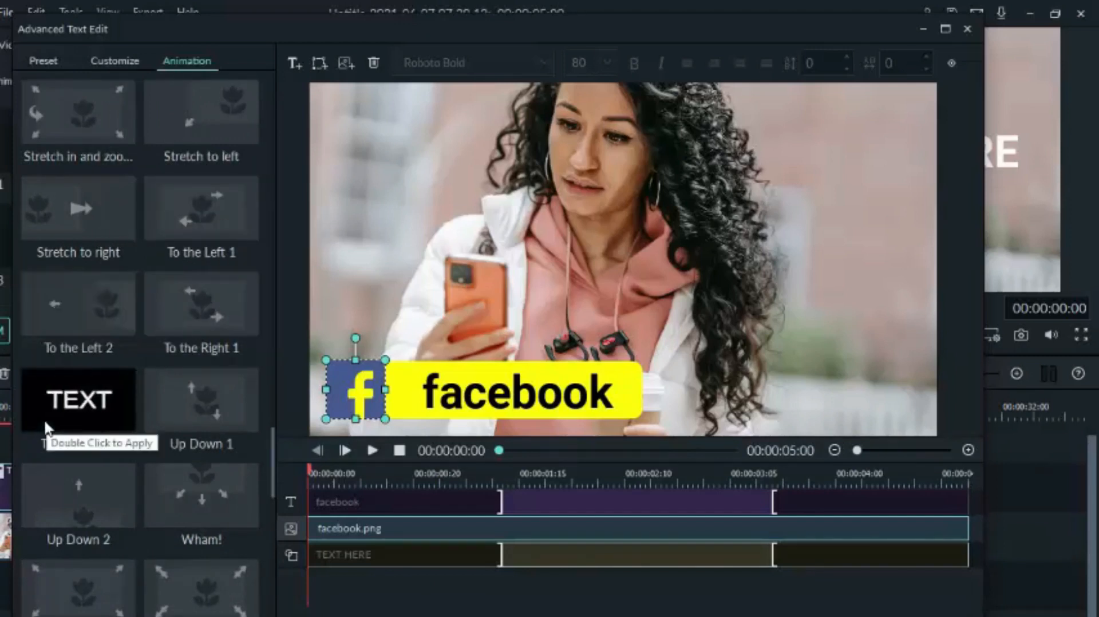
pyautogui.click(85, 404)
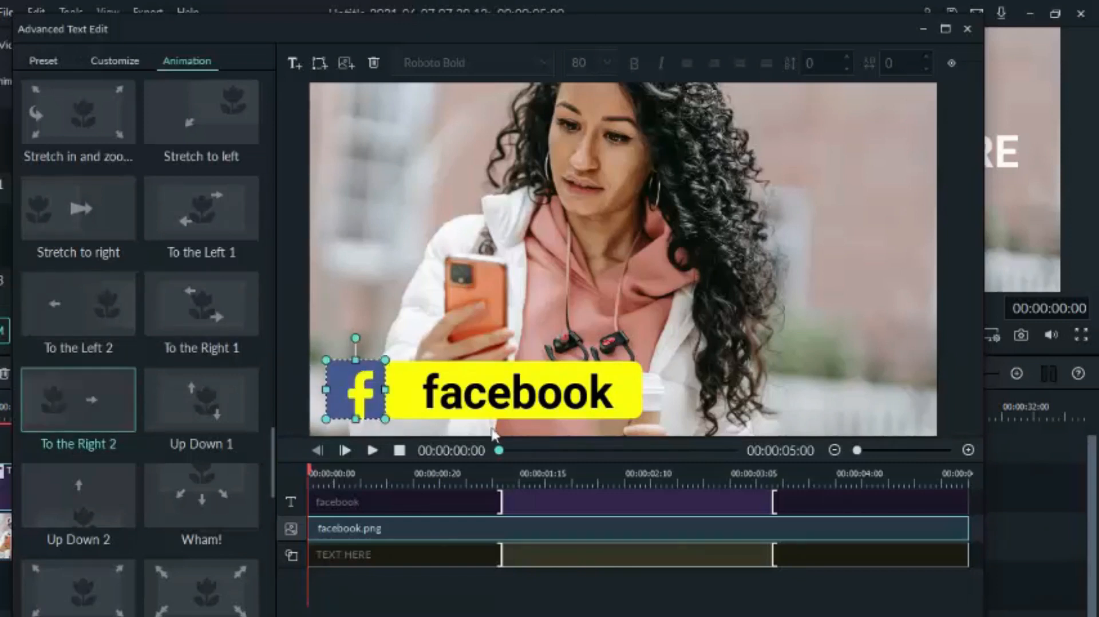
# Play the title through to check the timing of the logo, bar and text animations.
pyautogui.click(373, 451)
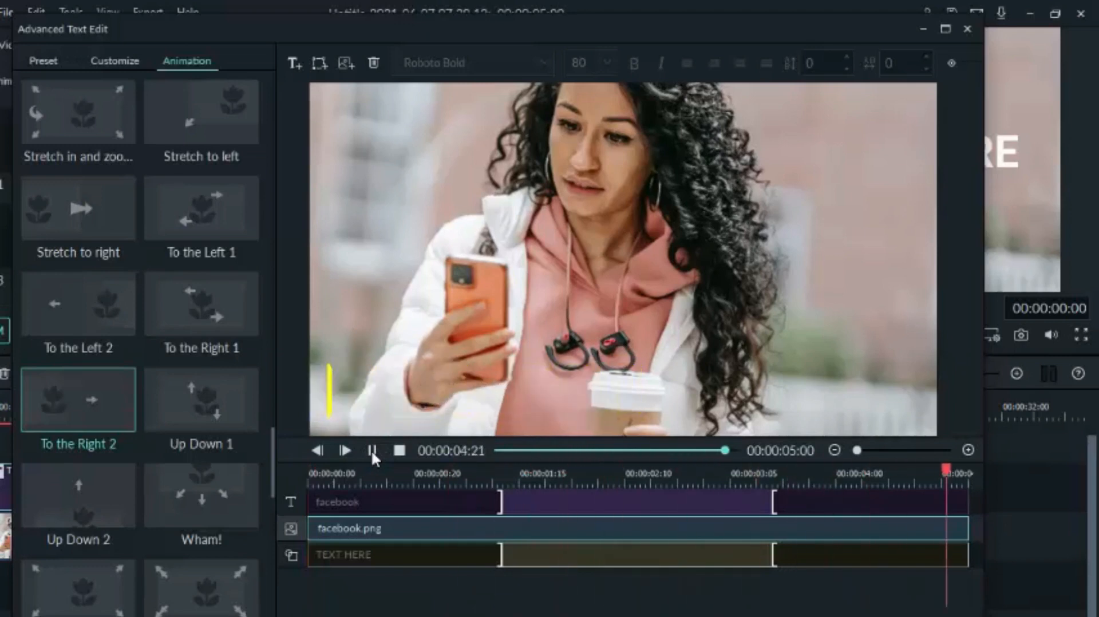
pyautogui.click(372, 452)
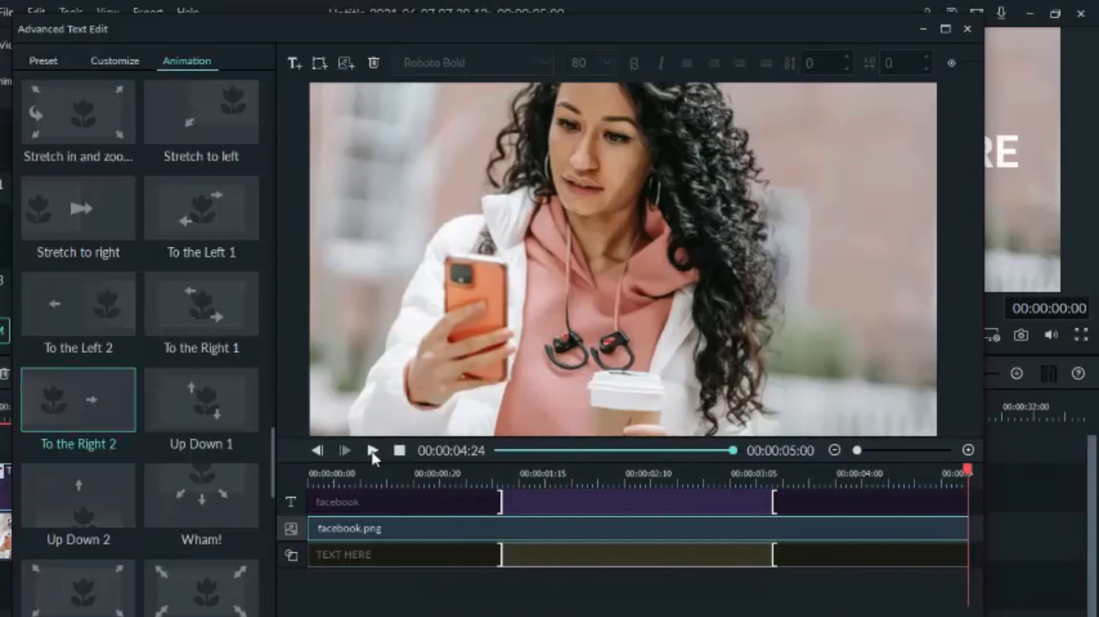
pyautogui.click(372, 453)
# Shorten the yellow bar's entrance animation on its track and replay the title from the start.
pyautogui.moveTo(500, 551); pyautogui.dragTo(438, 564)
pyautogui.moveTo(434, 473); pyautogui.dragTo(252, 504)
pyautogui.click(372, 452)
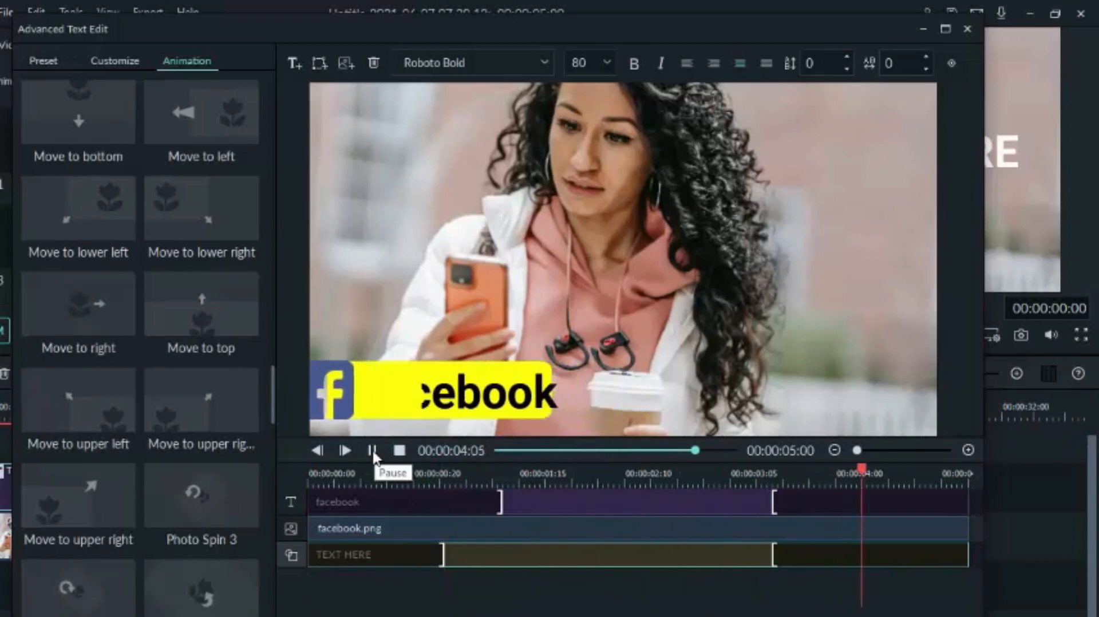
pyautogui.click(373, 451)
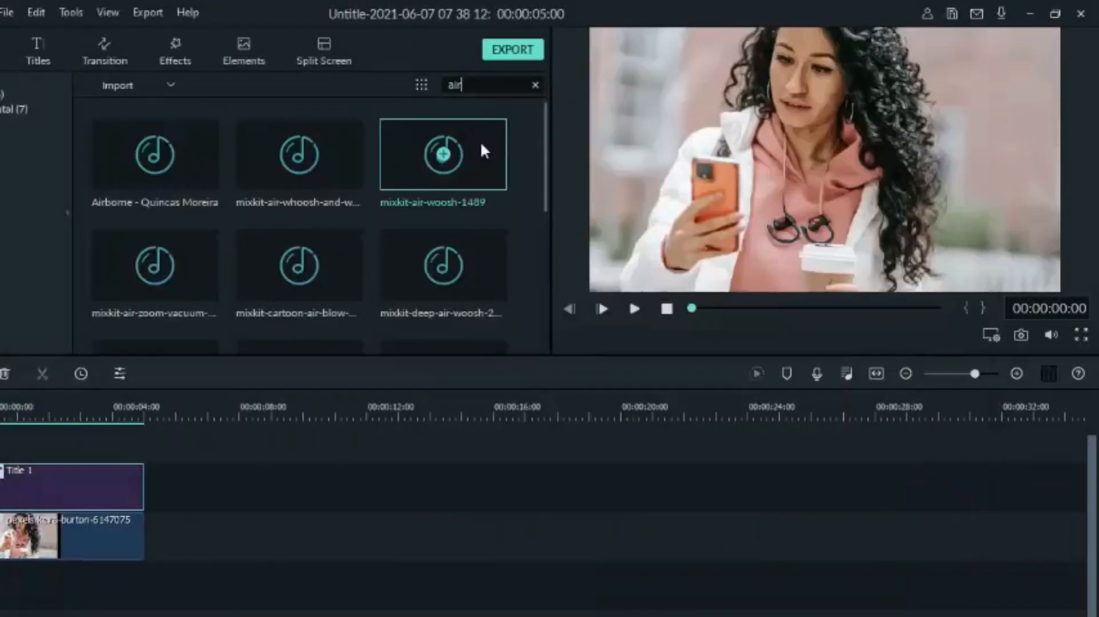
# Place the mixkit-air-woosh-1489 sound at the start of the audio track and play the sequence.
pyautogui.doubleClick(481, 144)
pyautogui.moveTo(481, 144); pyautogui.dragTo(102, 590)
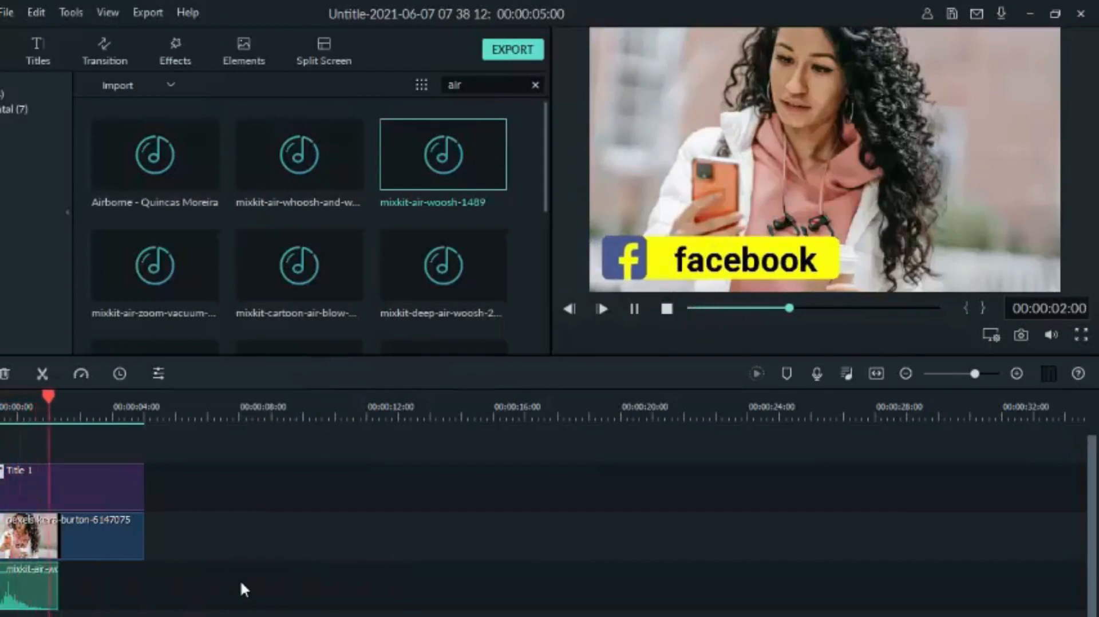
pyautogui.press('space')
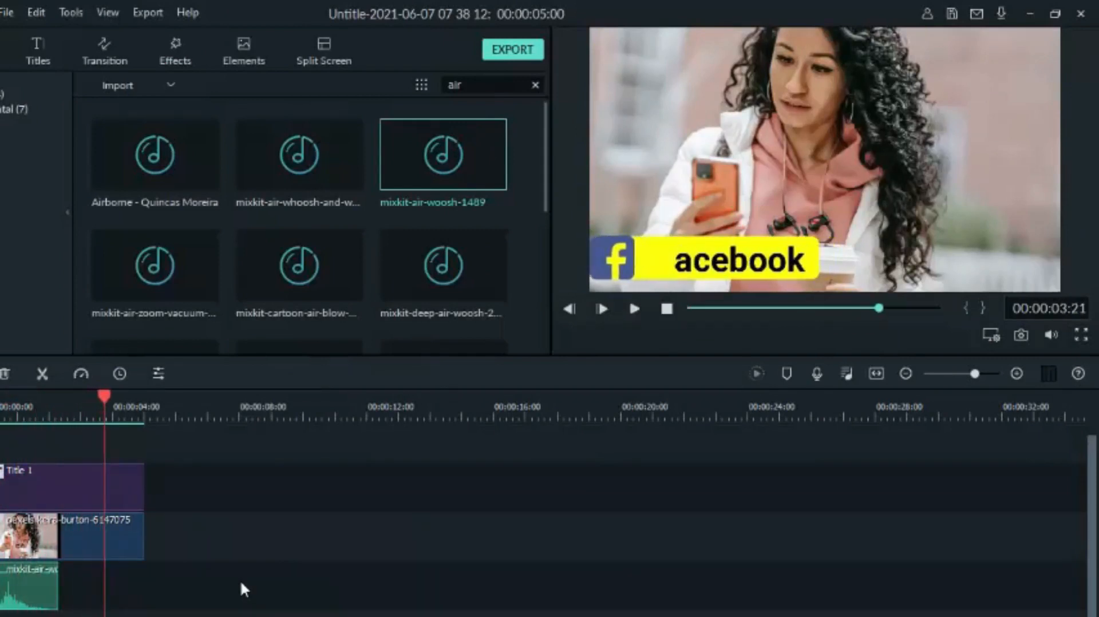
# Add a second mixkit-air-woosh-1489 clip where the lower third starts its exit animation, and play it.
pyautogui.click(101, 396)
pyautogui.moveTo(479, 152); pyautogui.dragTo(101, 578)
pyautogui.press('space')
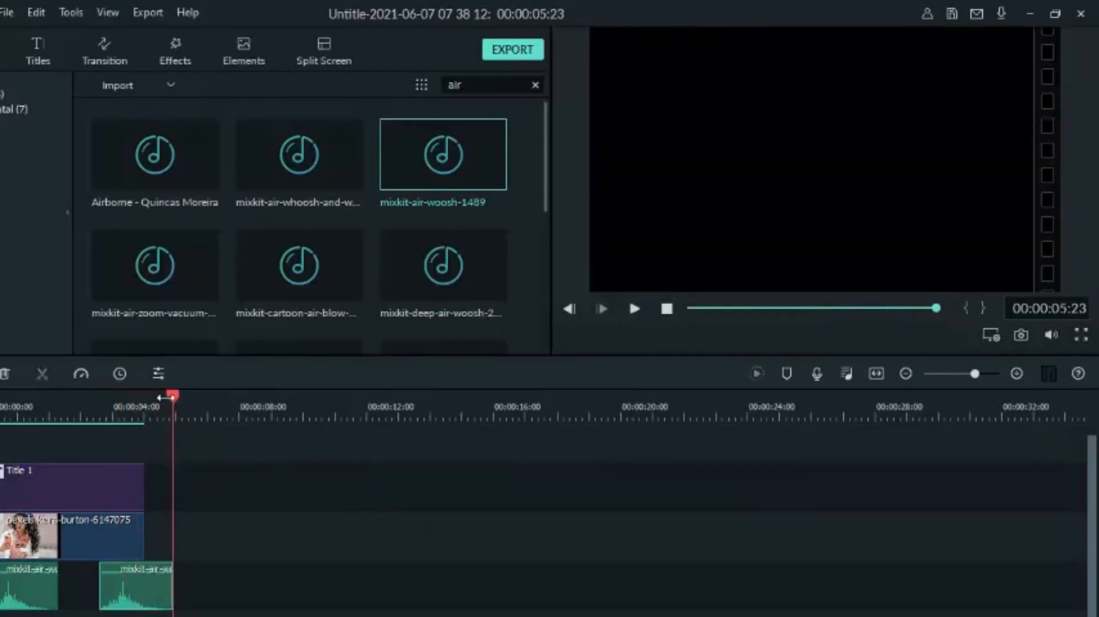
# Trim the second whoosh clip's end to match the end of the title and replay from the start.
pyautogui.click(140, 414)
pyautogui.moveTo(174, 577); pyautogui.dragTo(144, 577)
pyautogui.moveTo(136, 400); pyautogui.dragTo(2, 400)
pyautogui.press('space')
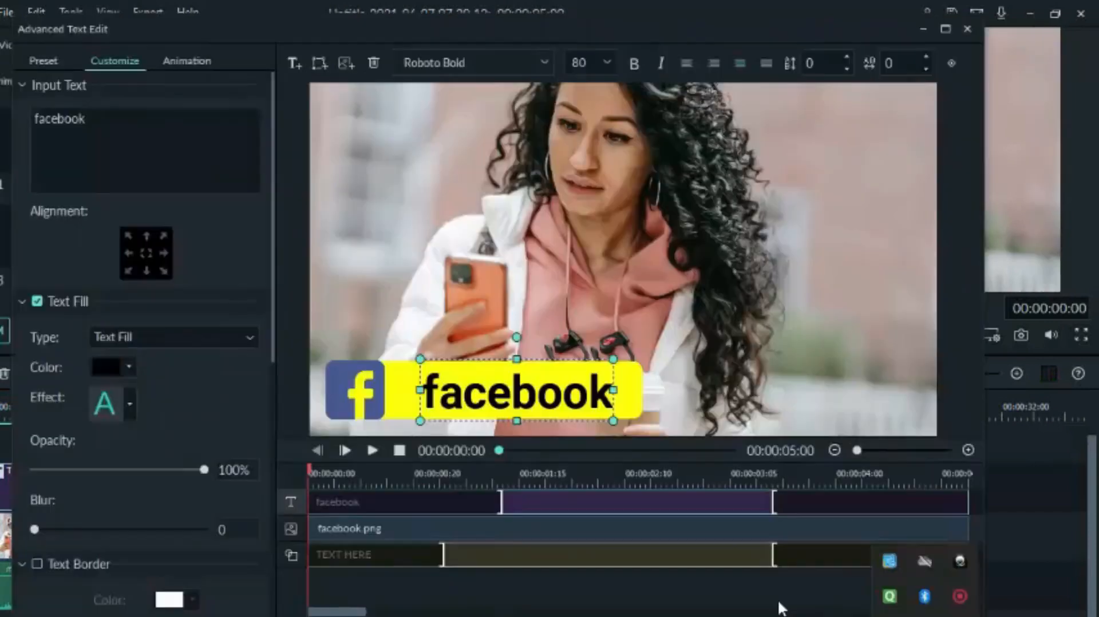
# Replace the "facebook" text on the yellow bar with "/vccreatorsecrets".
pyautogui.click(749, 602)
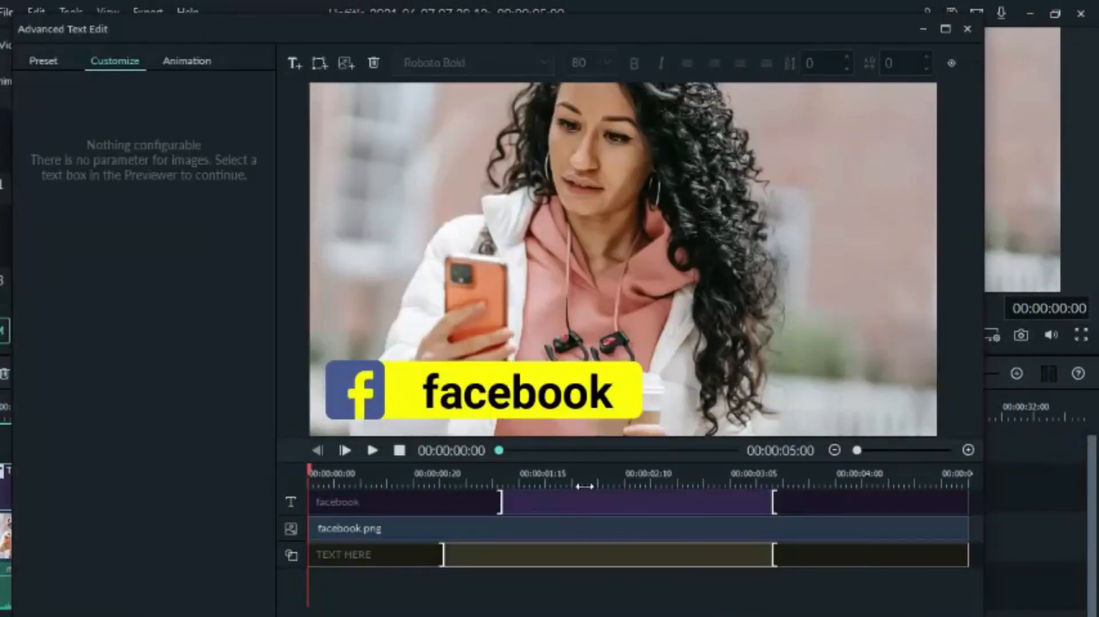
pyautogui.click(567, 405)
pyautogui.hotkey('ctrl', 'a')
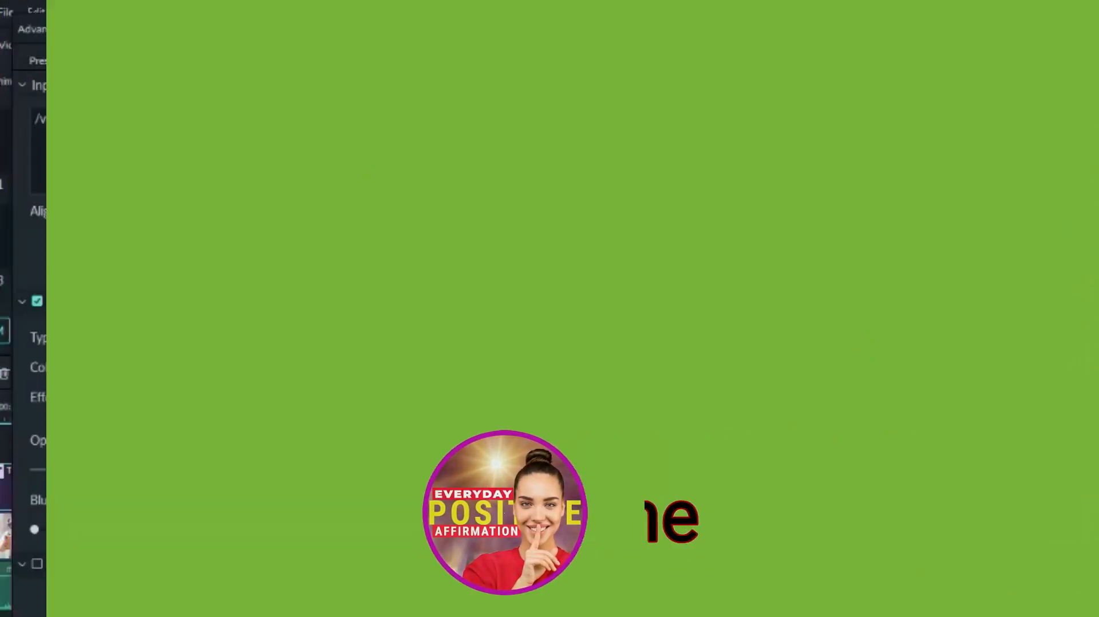
pyautogui.write('/vccre')
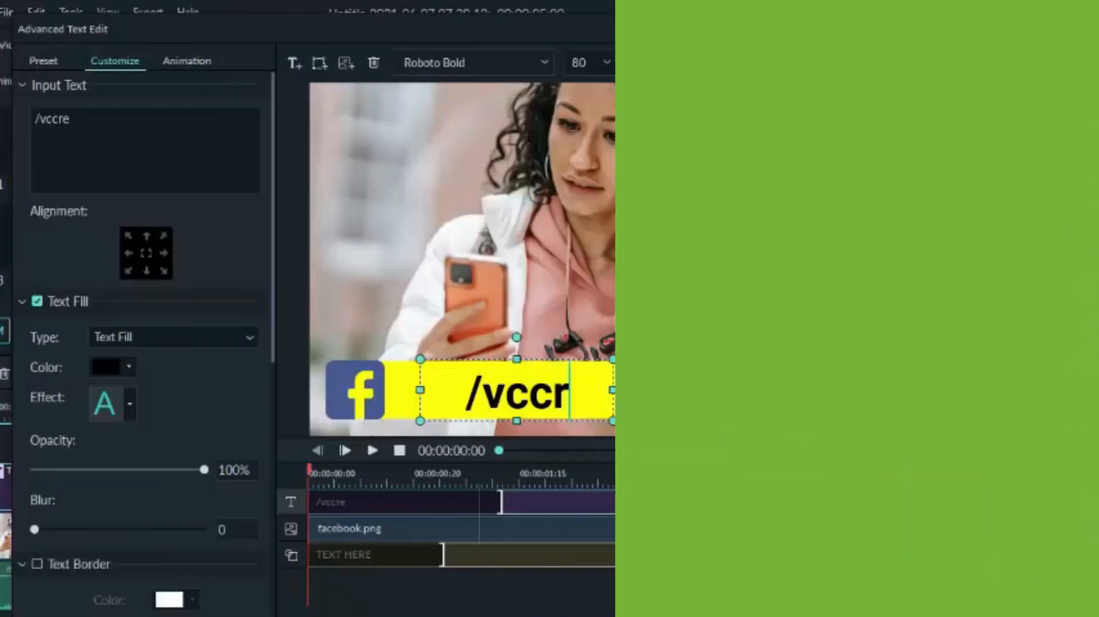
pyautogui.write('ator se')
pyautogui.press('BackSpace')
pyautogui.press('BackSpace')
pyautogui.press('BackSpace')
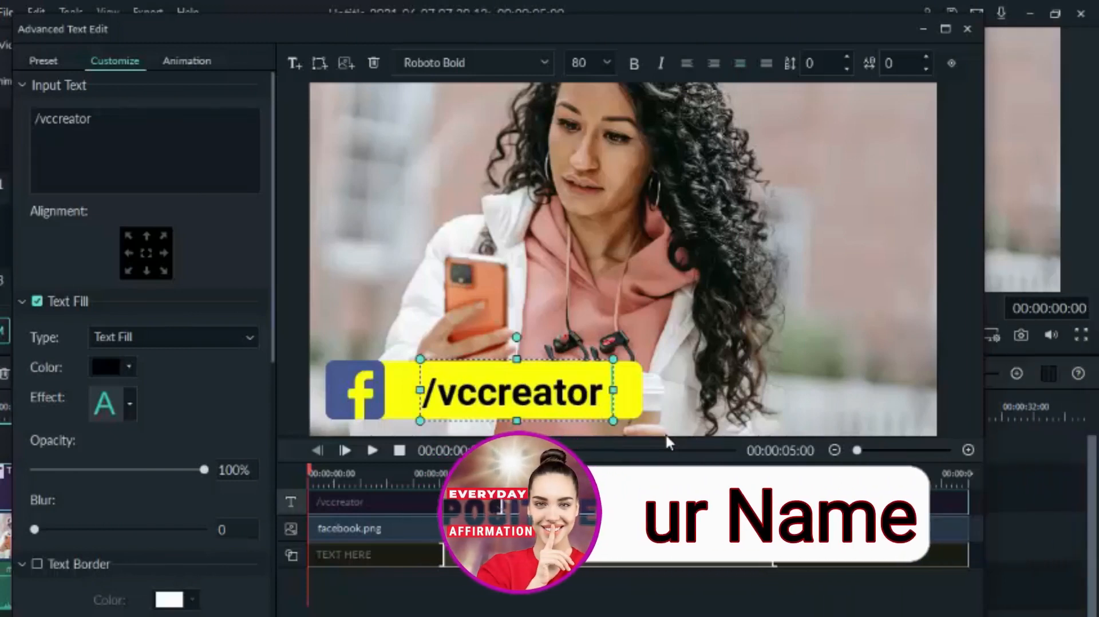
pyautogui.write('secrets')
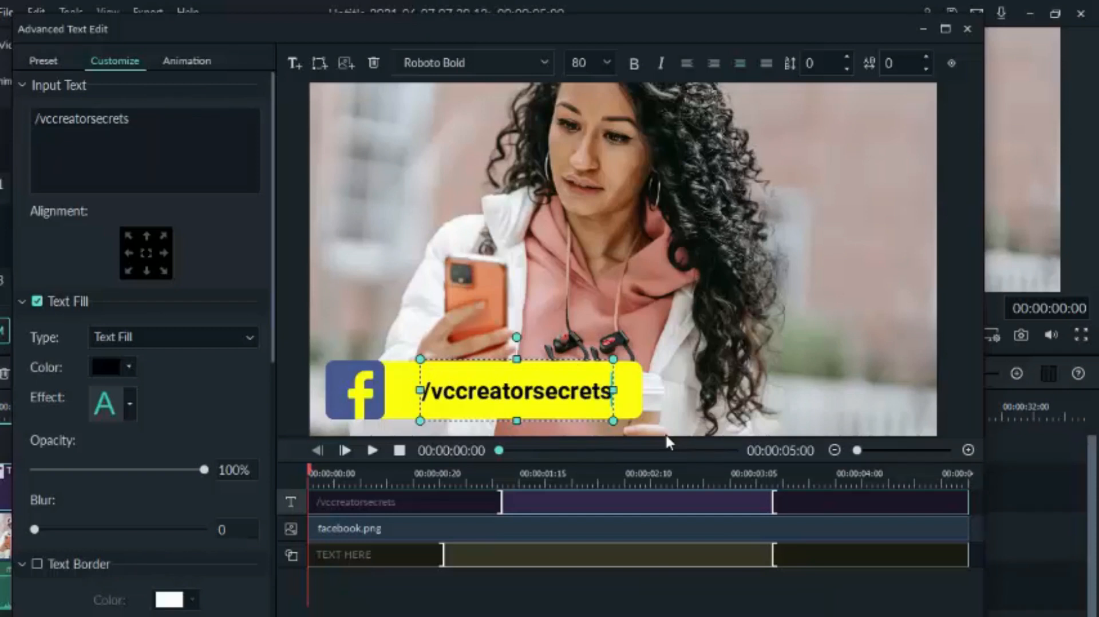
# Enlarge the handle text to fill the yellow bar beside the Facebook logo, and play the title.
pyautogui.moveTo(608, 418); pyautogui.dragTo(618, 427)
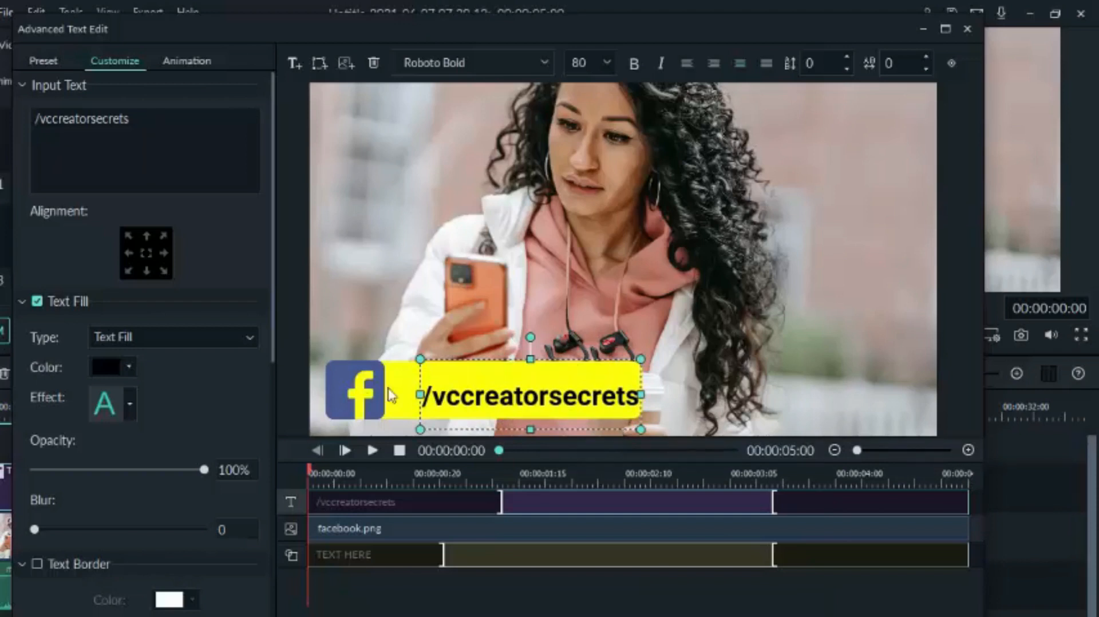
pyautogui.moveTo(439, 395); pyautogui.dragTo(418, 406)
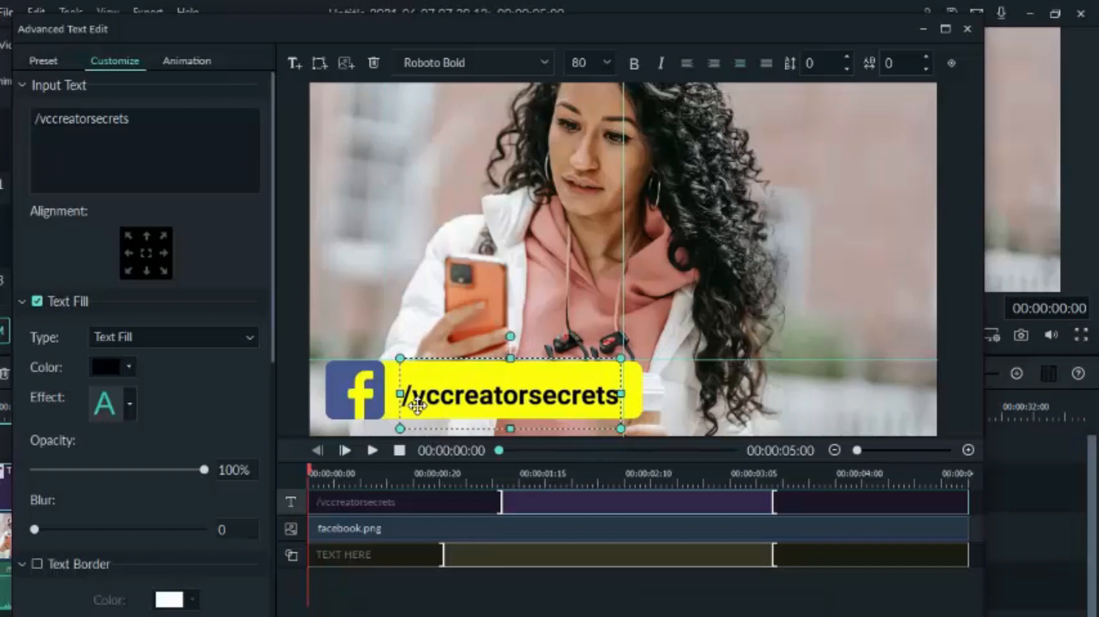
pyautogui.moveTo(623, 361); pyautogui.dragTo(641, 358)
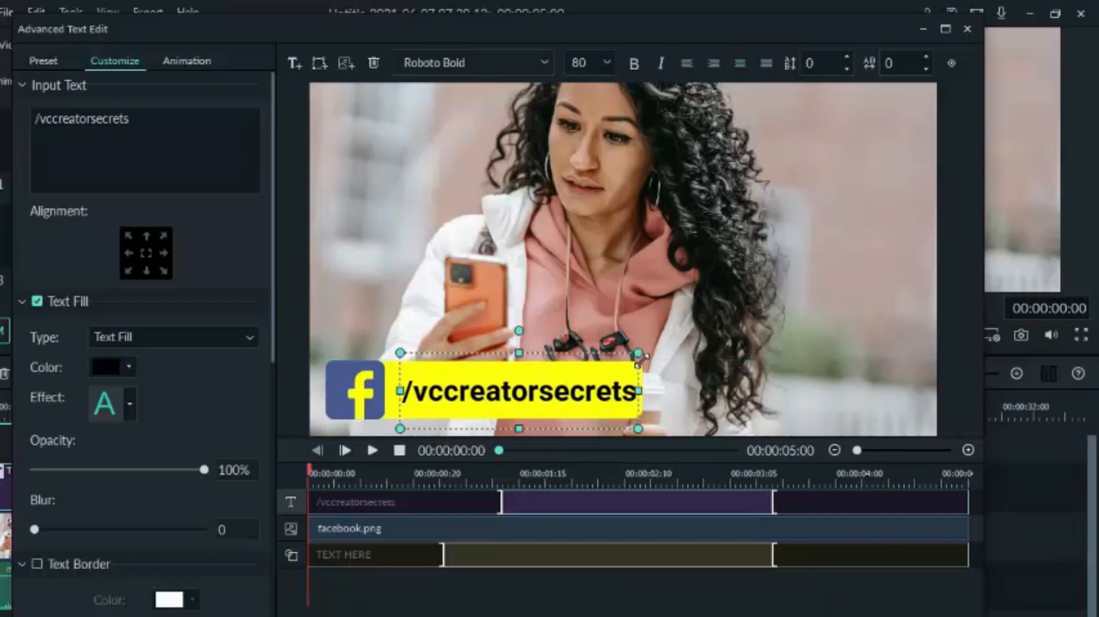
pyautogui.moveTo(459, 395); pyautogui.dragTo(451, 388)
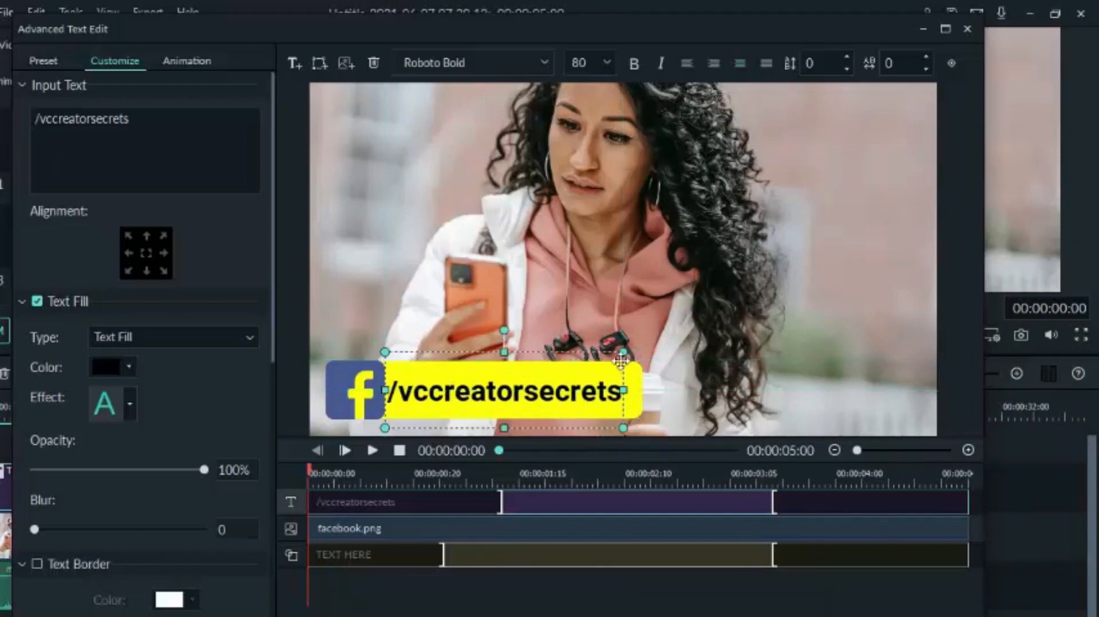
pyautogui.moveTo(623, 359); pyautogui.dragTo(642, 348)
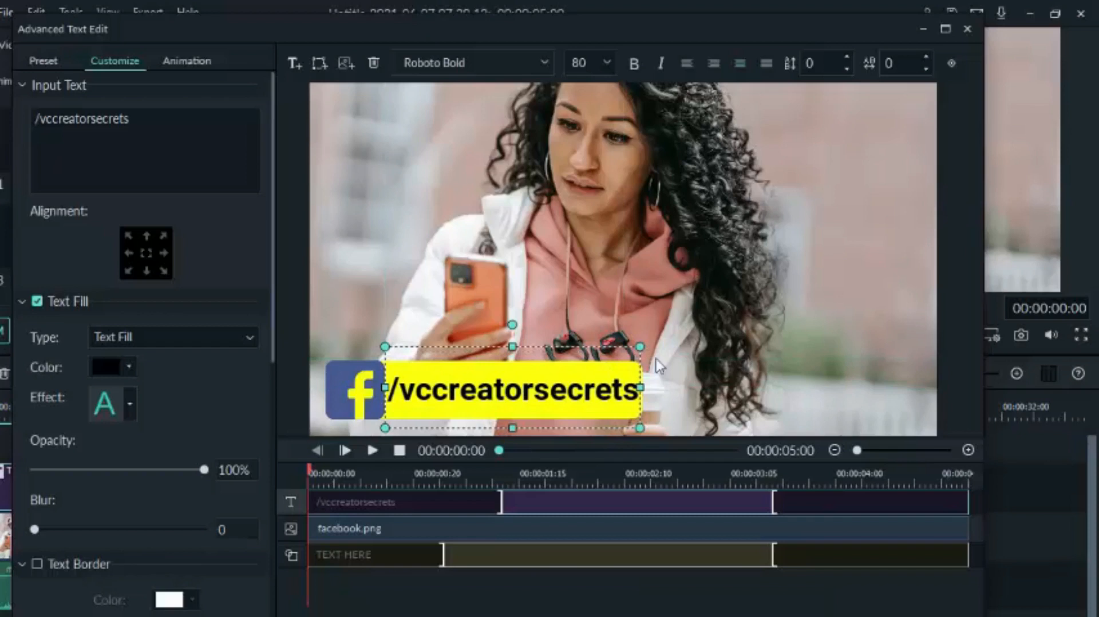
pyautogui.click(669, 367)
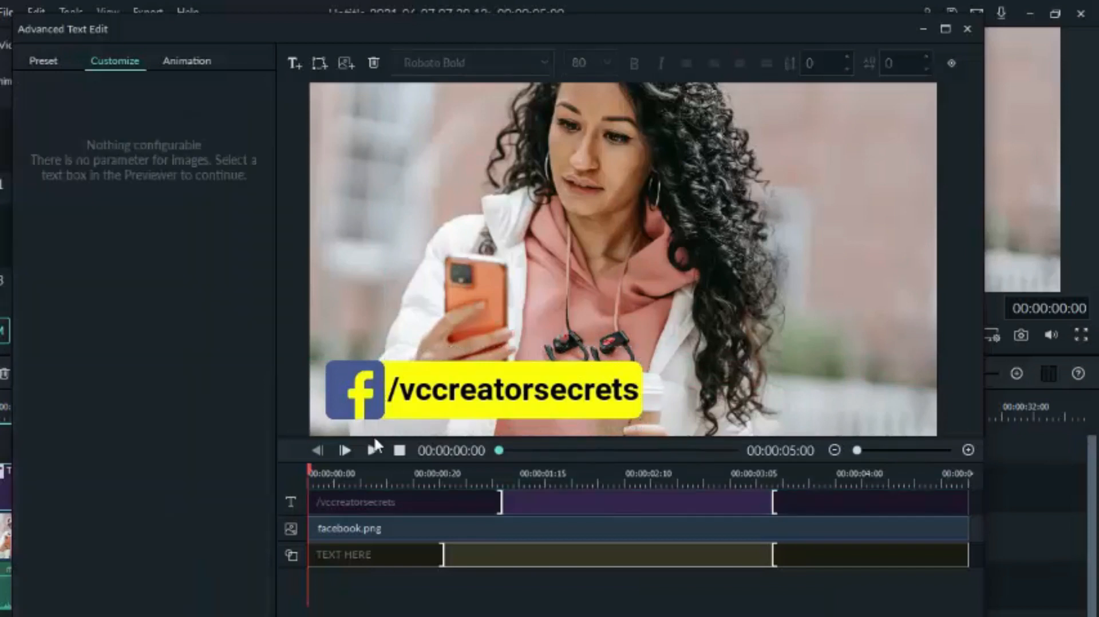
pyautogui.click(372, 450)
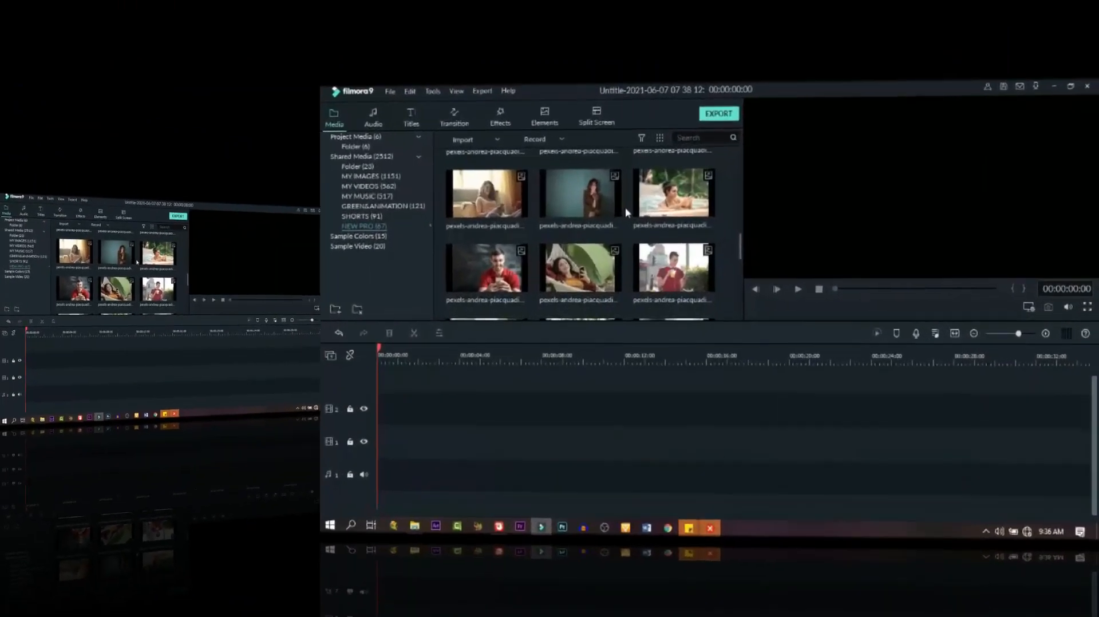
# Place the photo of the woman in the pool at the start of video track 2 and make it fill the frame.
pyautogui.click(595, 255)
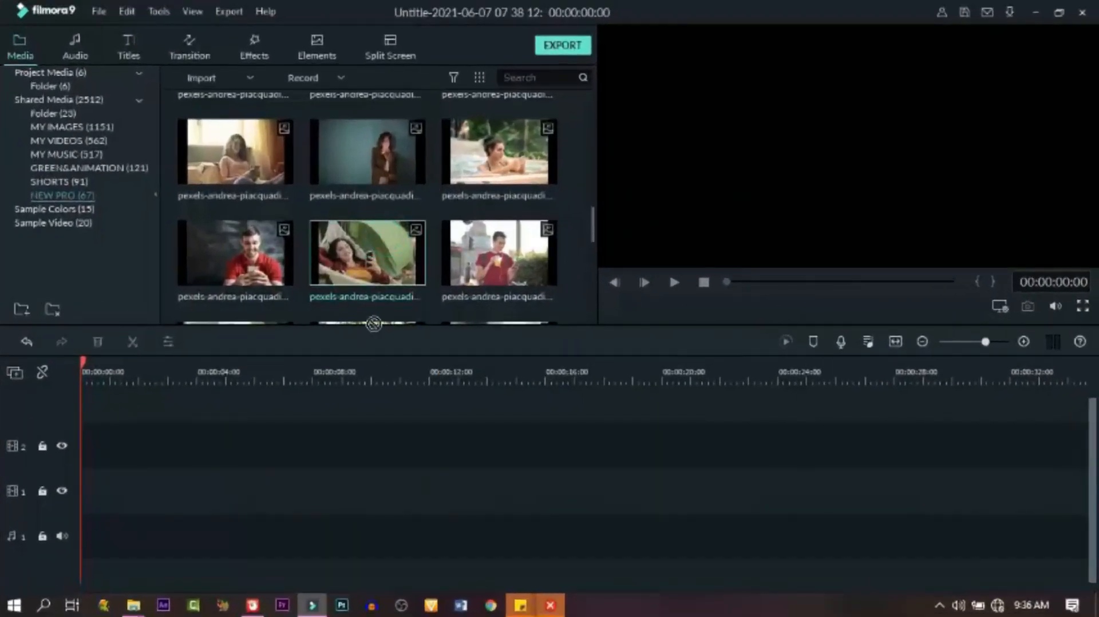
pyautogui.moveTo(498, 152); pyautogui.dragTo(85, 446)
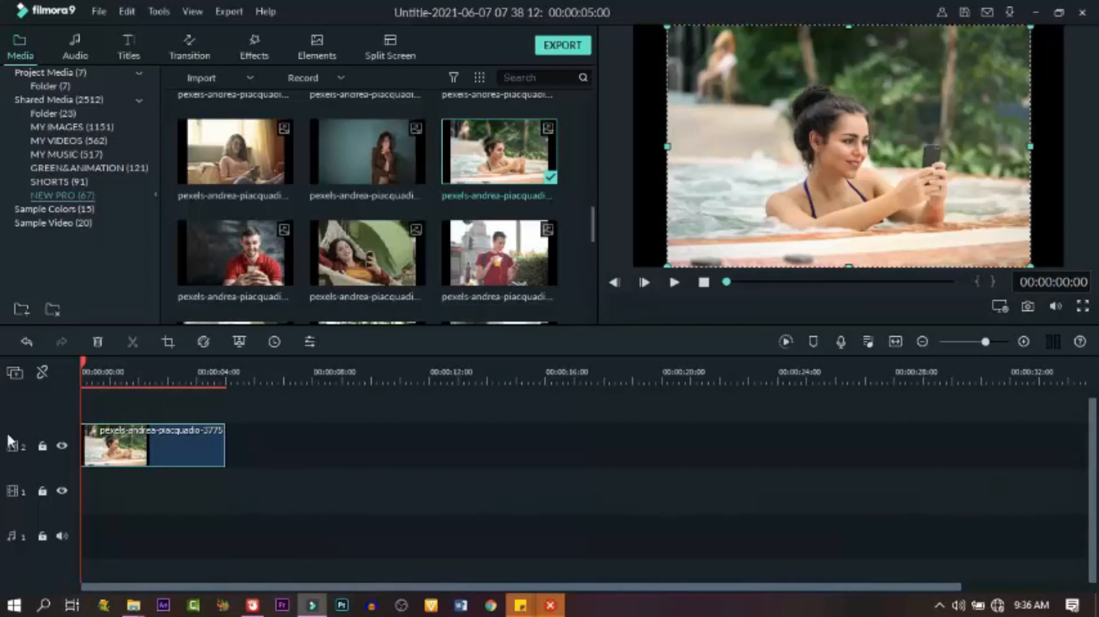
pyautogui.rightClick(163, 445)
pyautogui.click(215, 214)
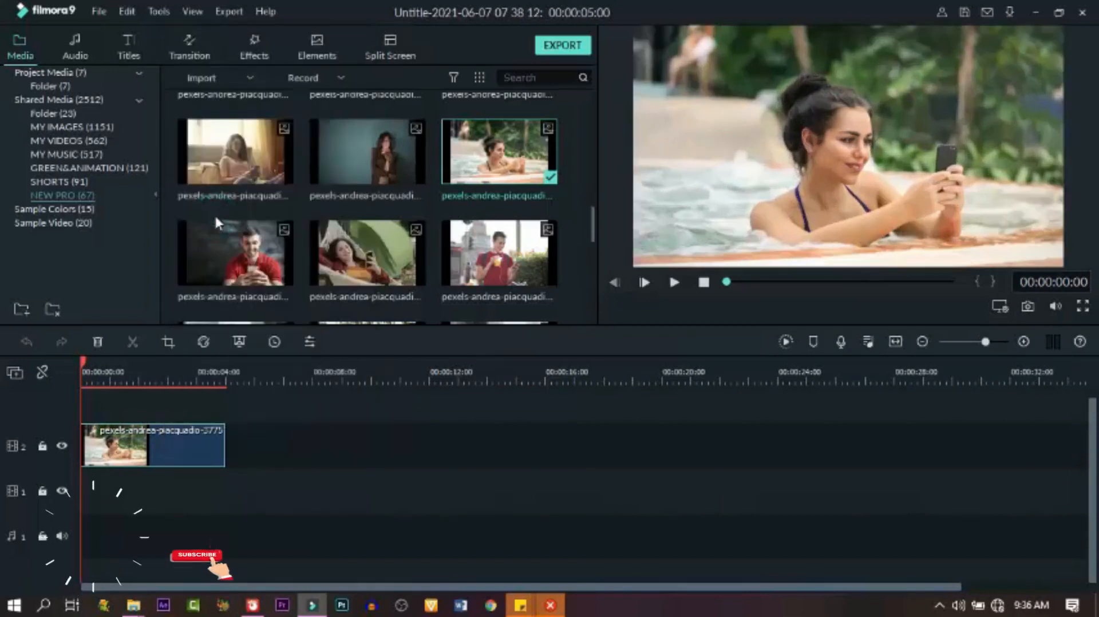
pyautogui.scroll(1, 505, 433)
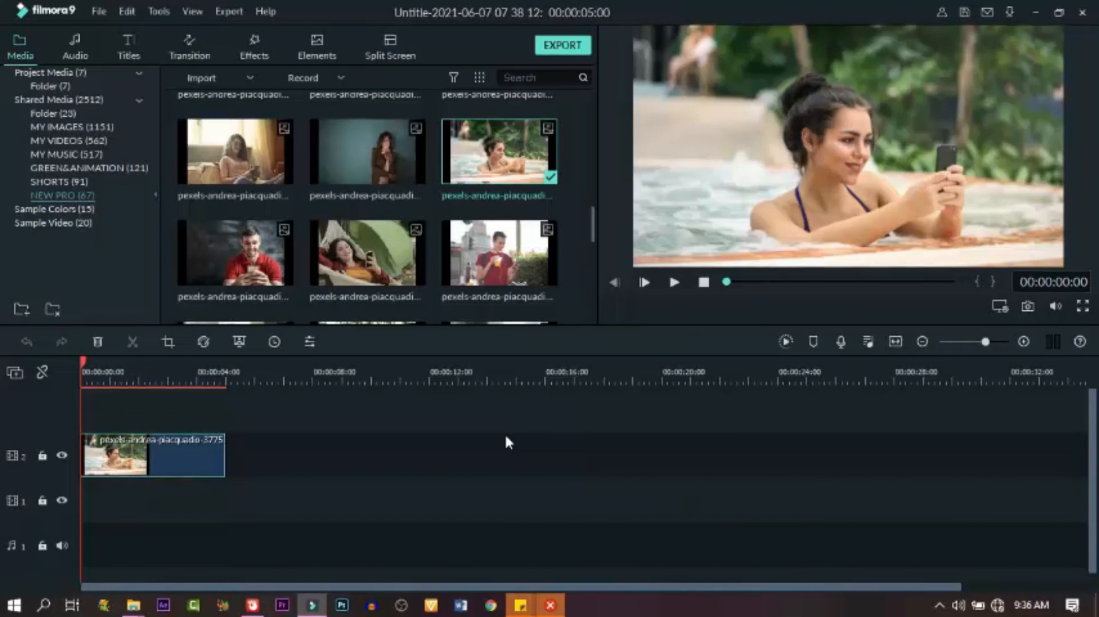
# Add the Title 1 preset on a track above the pool photo and open it for advanced text editing.
pyautogui.click(128, 56)
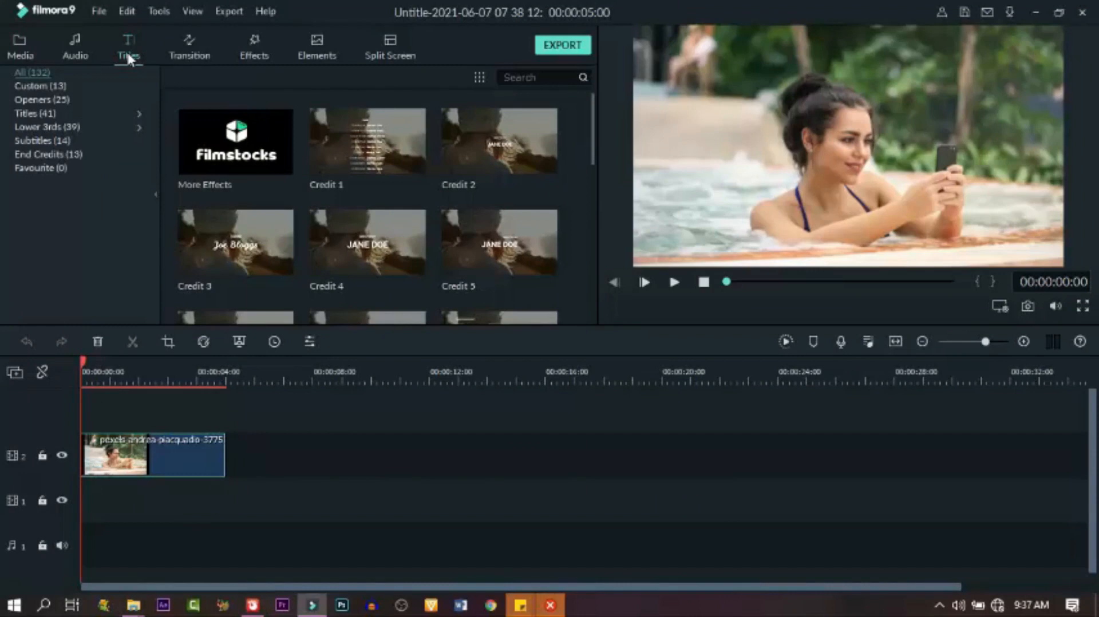
pyautogui.click(36, 113)
pyautogui.moveTo(243, 156); pyautogui.dragTo(73, 425)
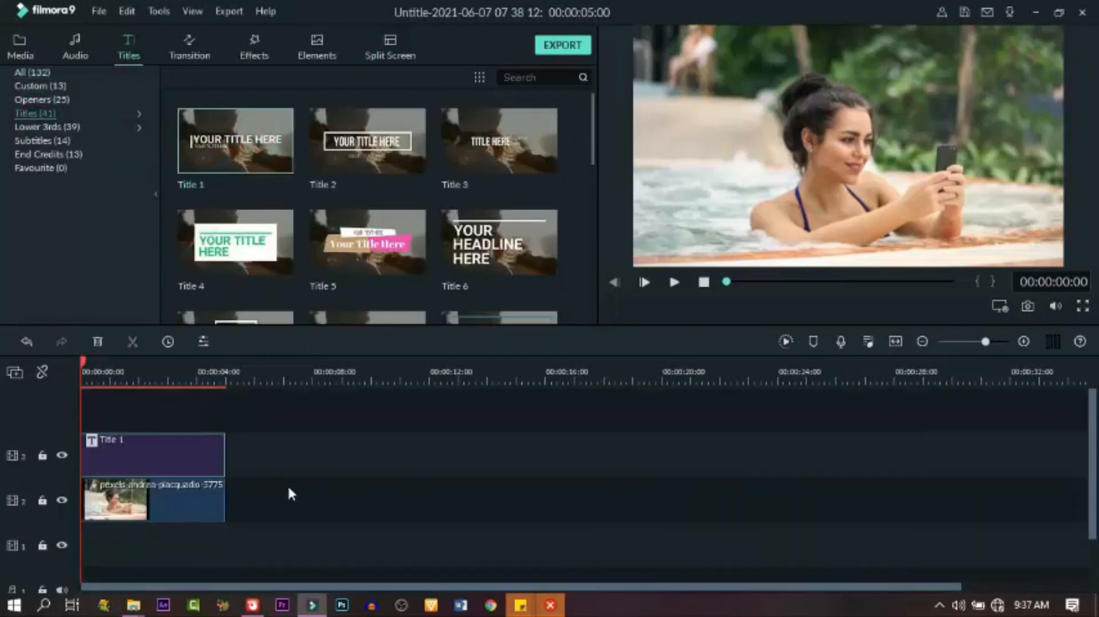
pyautogui.doubleClick(132, 451)
pyautogui.click(467, 303)
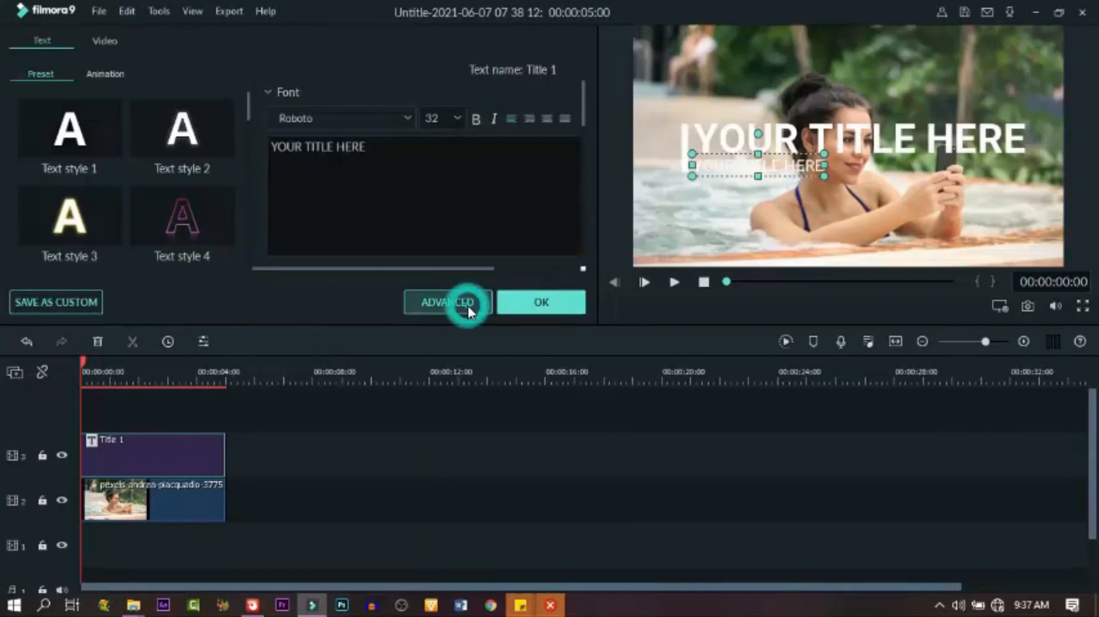
# Delete the preset's white bar and its "YOUR TITLE HERE" text from the title.
pyautogui.click(442, 236)
pyautogui.click(442, 231)
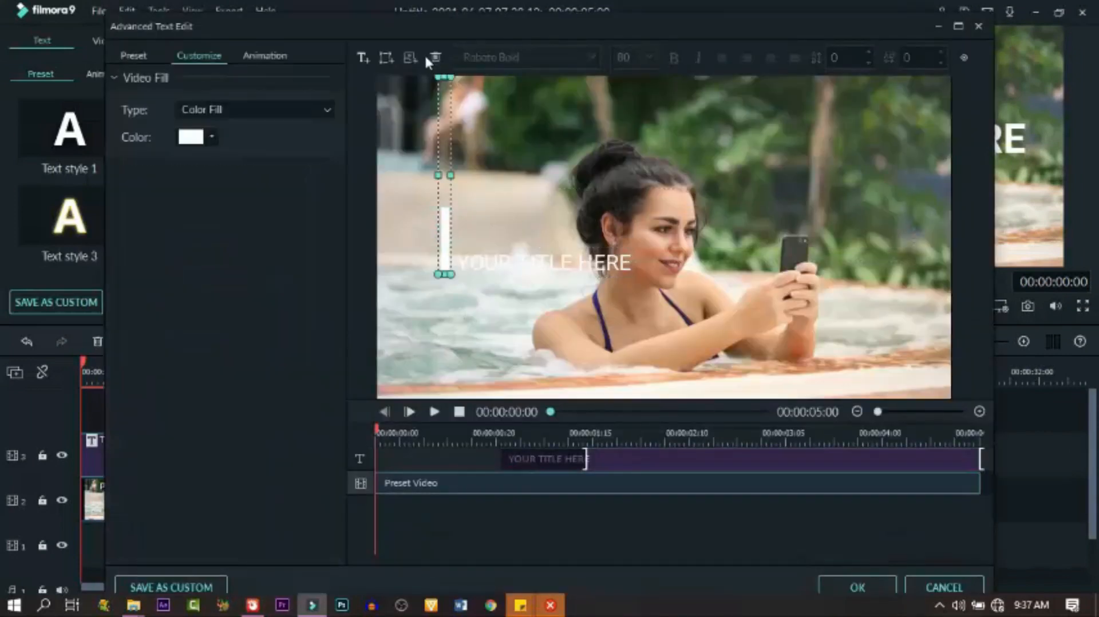
pyautogui.click(434, 57)
pyautogui.click(484, 264)
pyautogui.click(436, 57)
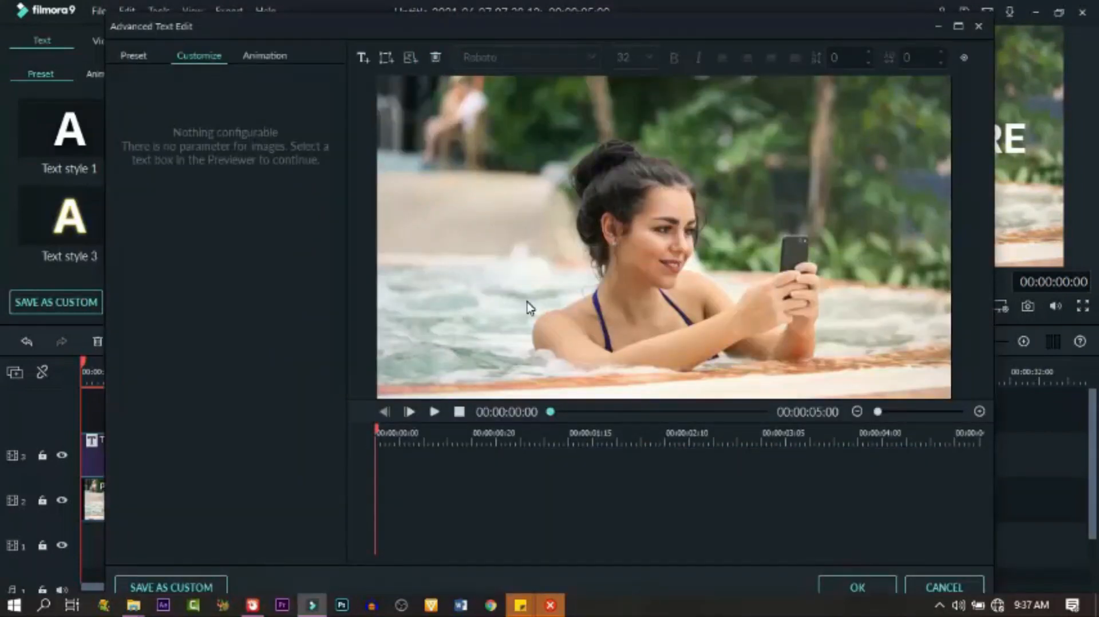
# Add a rectangle shape over the lower part of the photo below the phone and turn off its text fill.
pyautogui.click(387, 60)
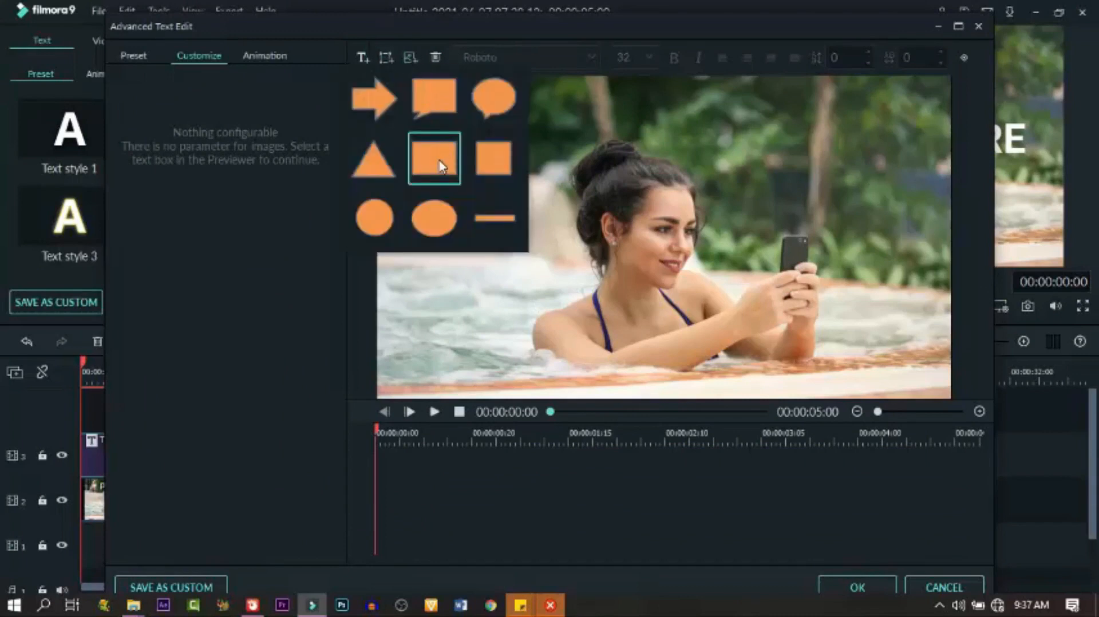
pyautogui.click(441, 166)
pyautogui.moveTo(685, 235); pyautogui.dragTo(752, 353)
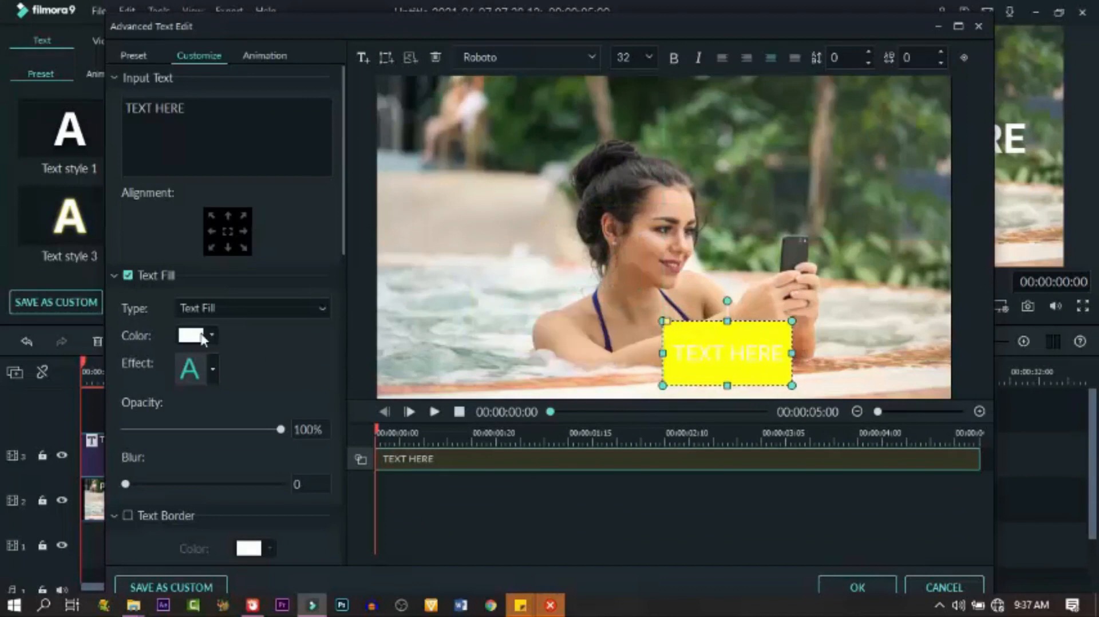
pyautogui.click(126, 276)
# Change the rectangle's shape fill color to white.
pyautogui.scroll(-5, 269, 326)
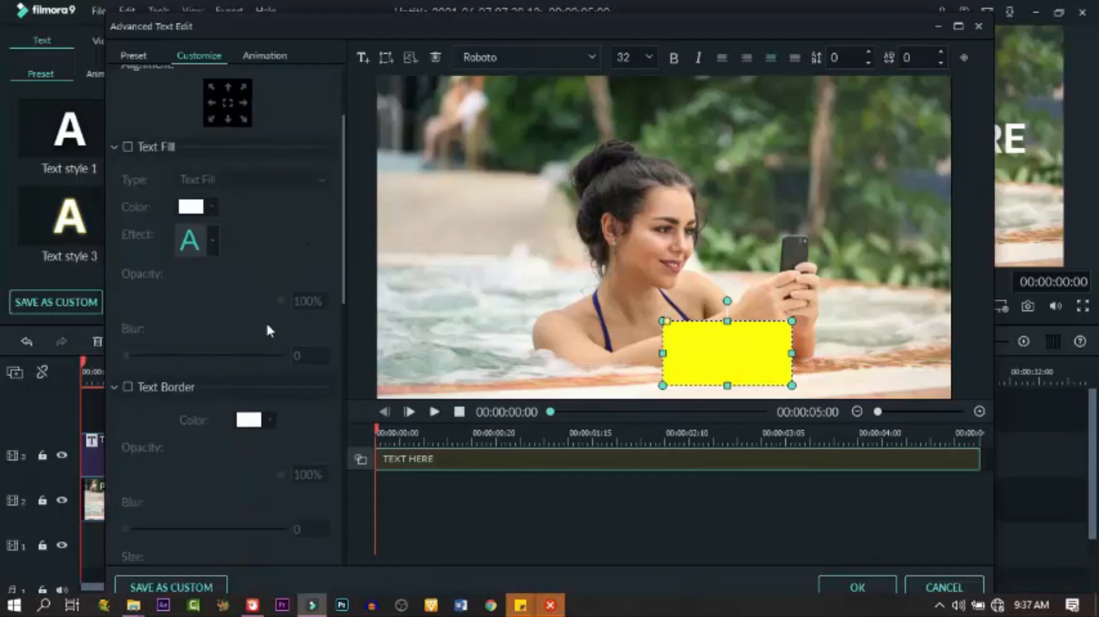
pyautogui.scroll(-8, 226, 389)
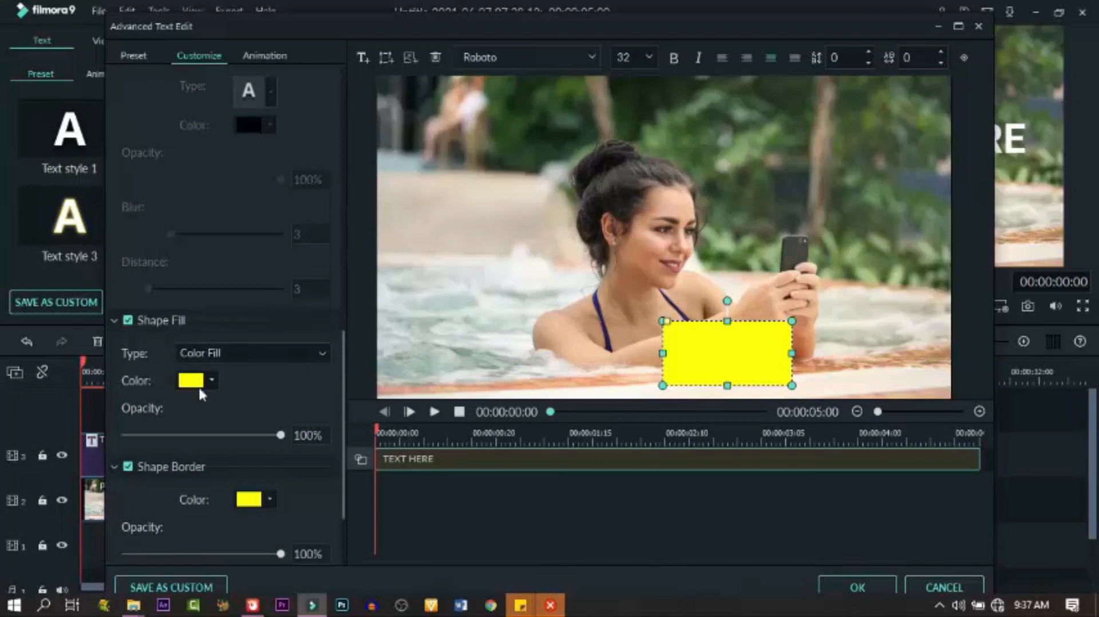
pyautogui.click(192, 381)
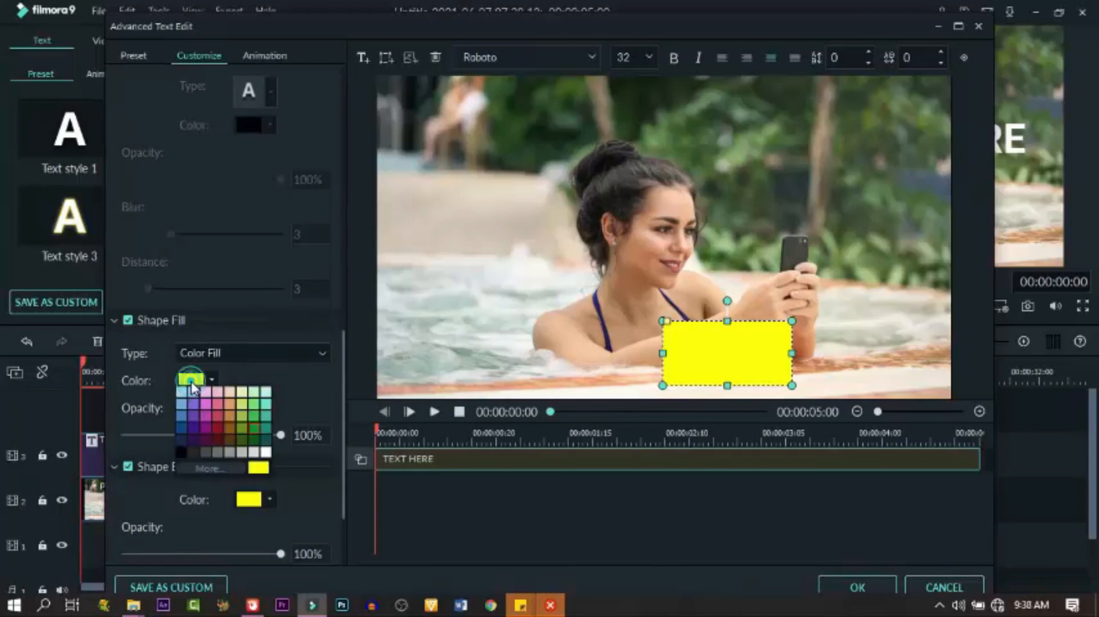
pyautogui.click(246, 461)
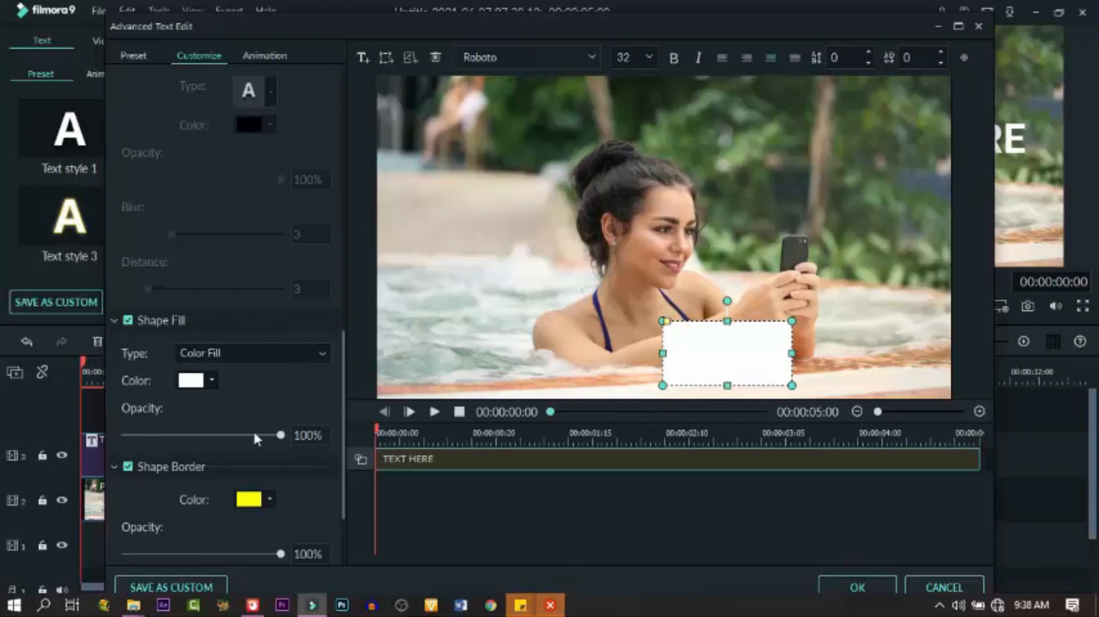
pyautogui.scroll(-4, 236, 423)
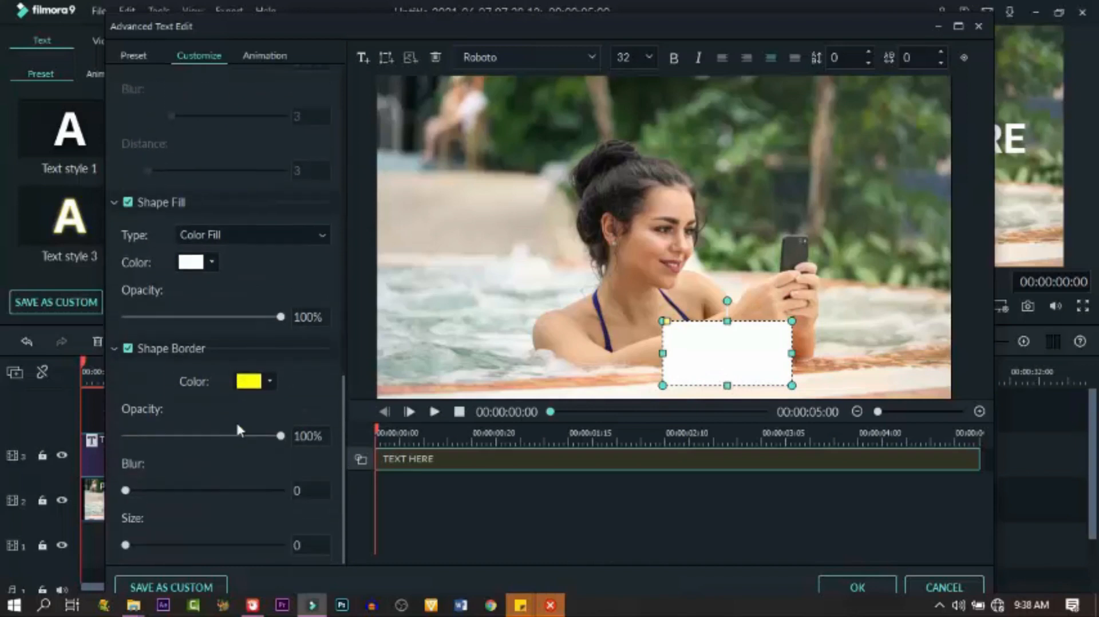
# Stretch the white rectangle into a long, low bar reaching from the woman's elbow almost to the photo's right edge.
pyautogui.click(785, 356)
pyautogui.moveTo(792, 385); pyautogui.dragTo(929, 373)
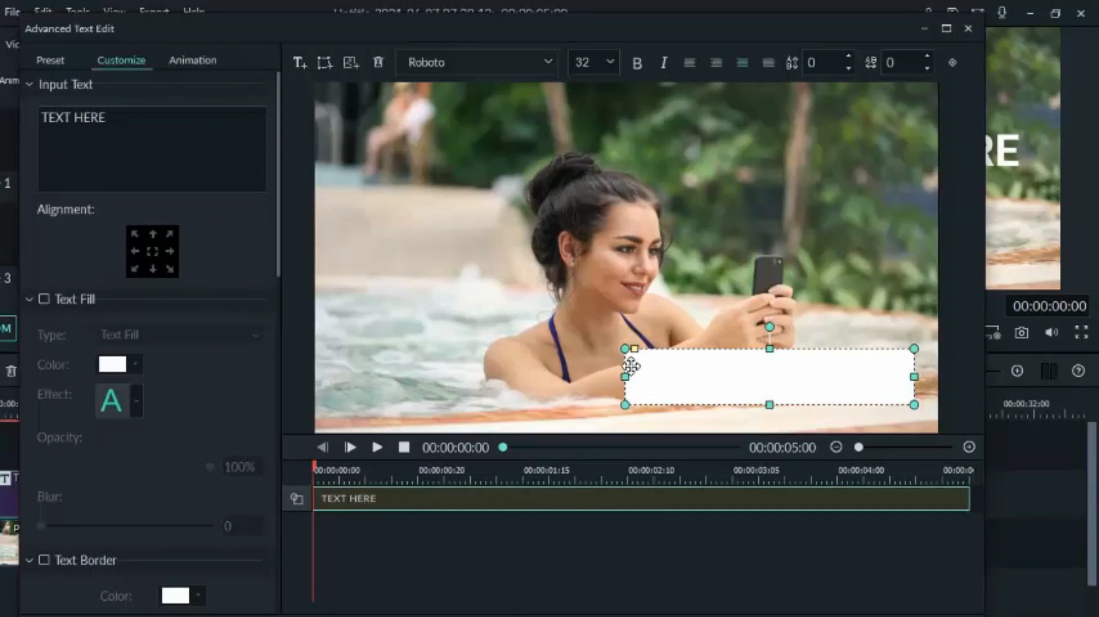
pyautogui.moveTo(625, 376); pyautogui.dragTo(601, 376)
pyautogui.moveTo(759, 349); pyautogui.dragTo(763, 376)
pyautogui.moveTo(769, 422); pyautogui.dragTo(769, 411)
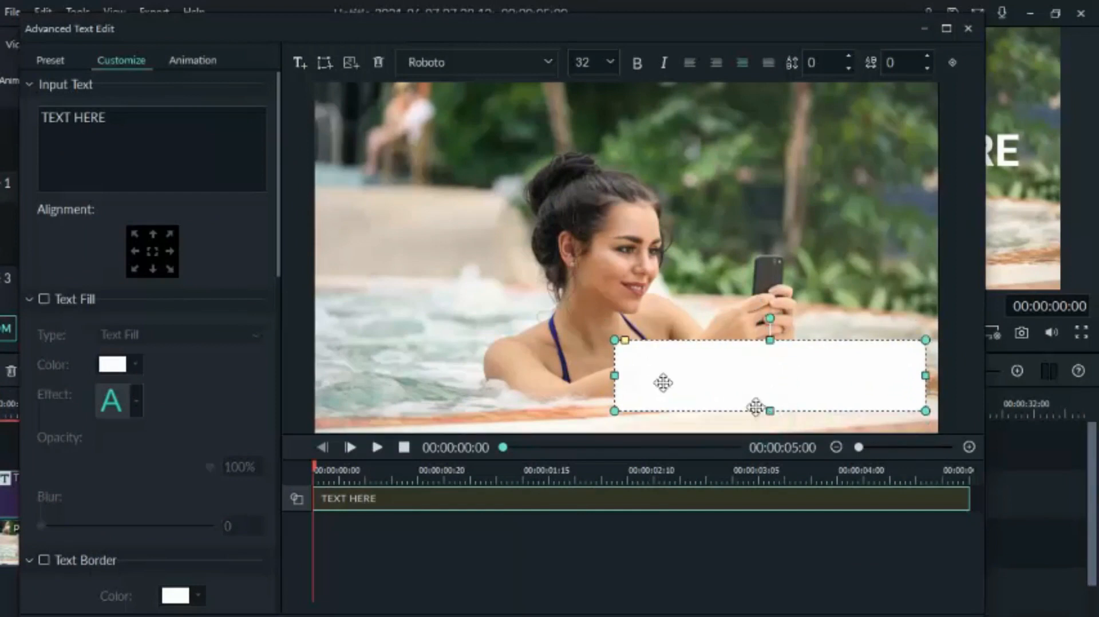
pyautogui.moveTo(614, 376); pyautogui.dragTo(587, 376)
# Turn off the white bar's shape border.
pyautogui.scroll(-3, 146, 384)
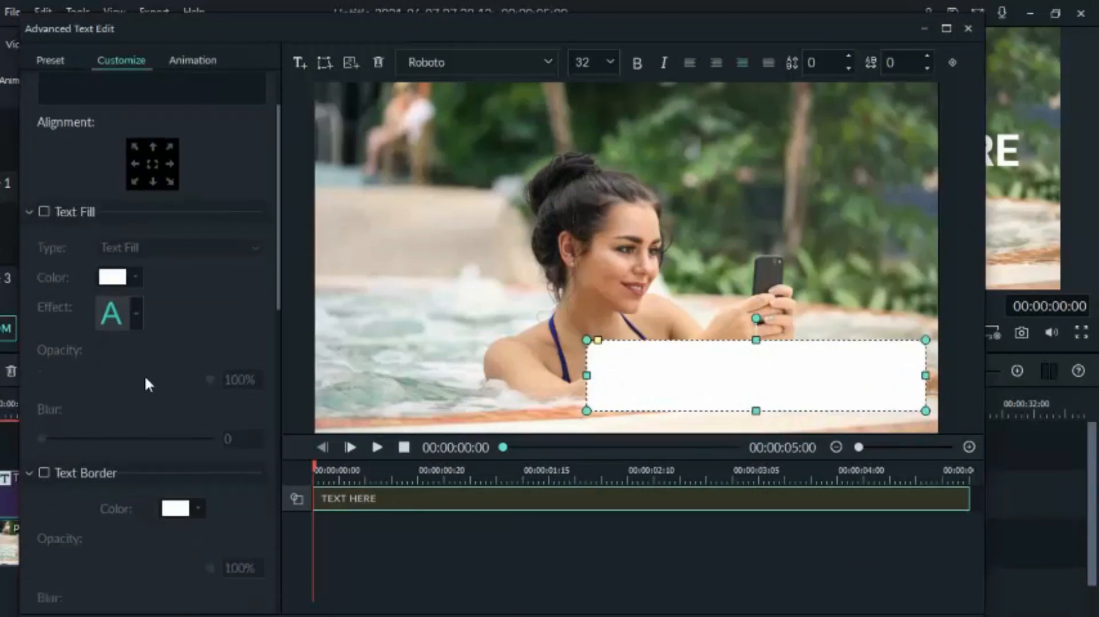
pyautogui.scroll(-7, 145, 376)
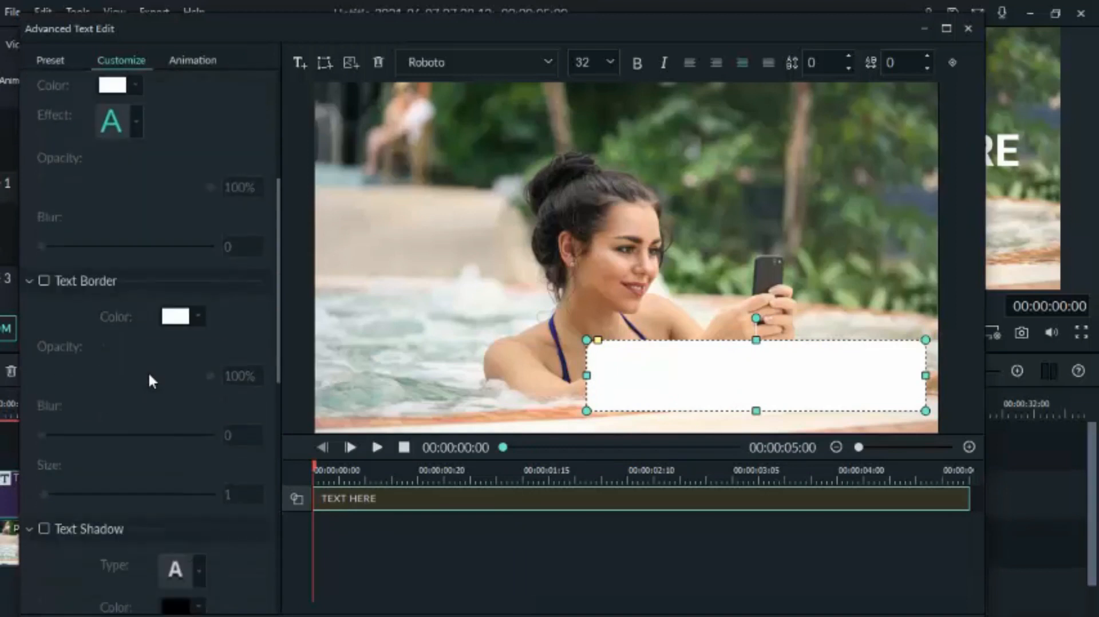
pyautogui.scroll(-15, 150, 376)
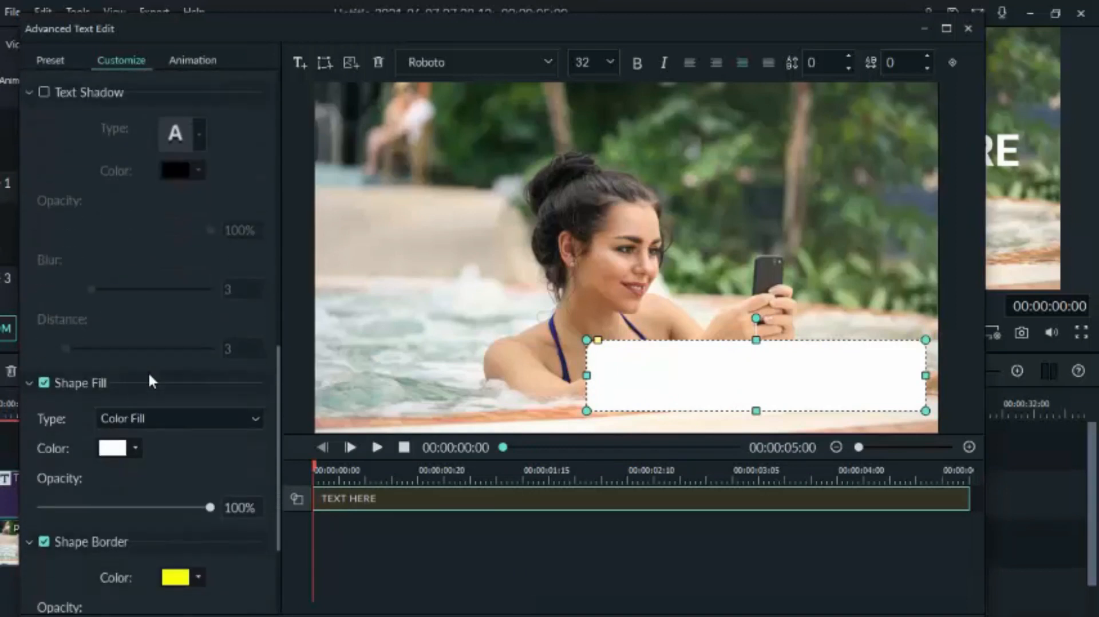
pyautogui.scroll(-1, 150, 382)
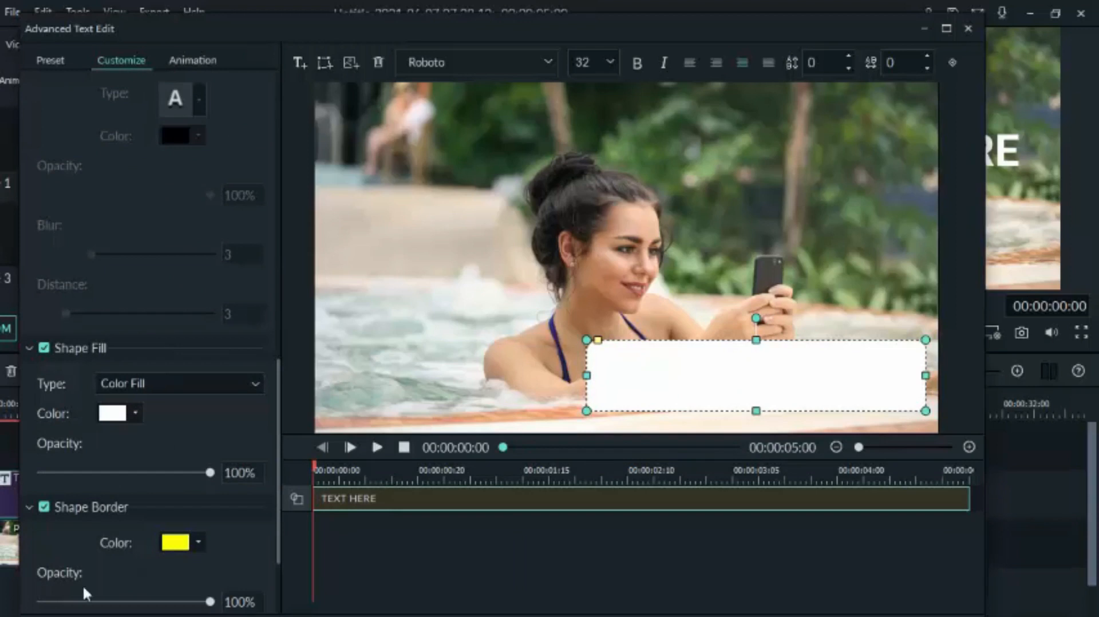
pyautogui.click(44, 508)
pyautogui.scroll(-4, 181, 442)
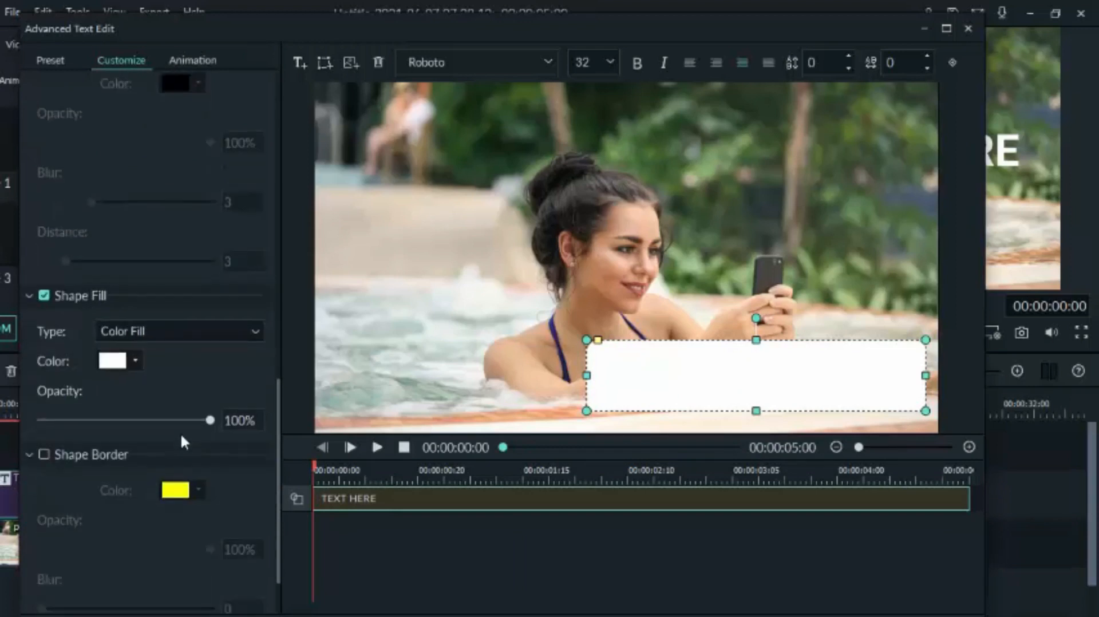
pyautogui.scroll(3, 182, 443)
pyautogui.click(523, 374)
pyautogui.click(736, 373)
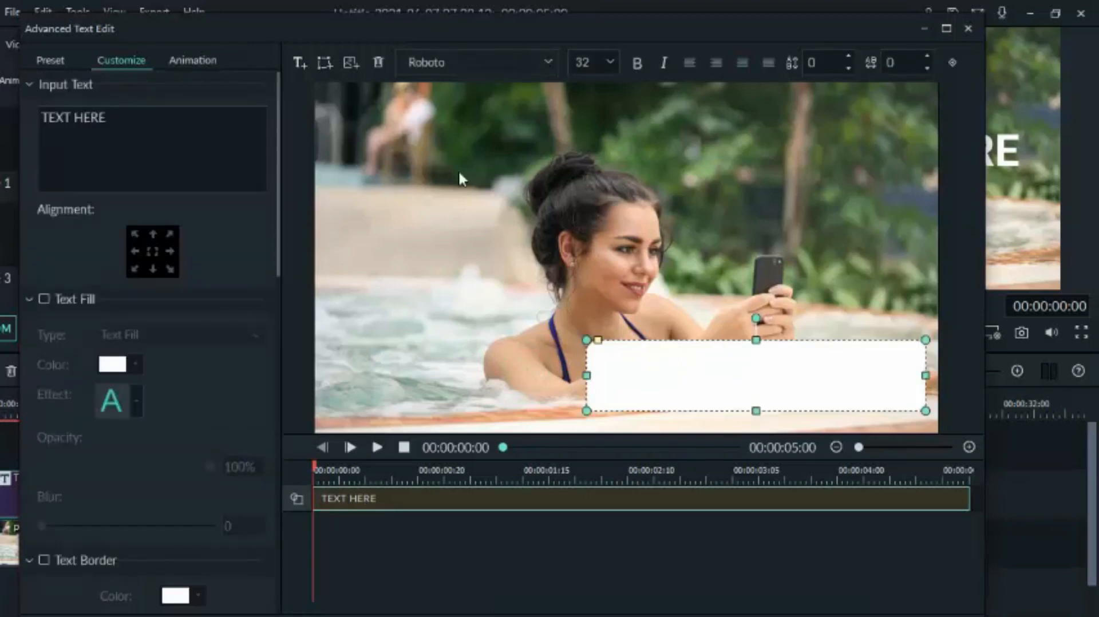
# Place the AFFIRMATION CHANNEL LOGO image, scaled down, over the white bar's left end and slim the bar below the logo's height.
pyautogui.click(352, 63)
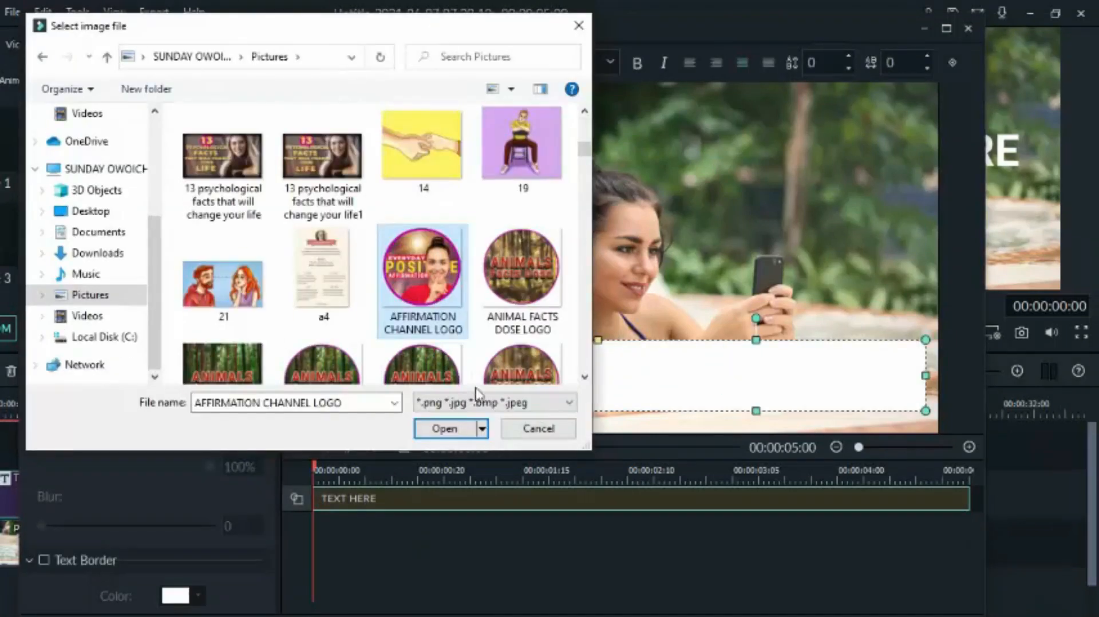
pyautogui.click(445, 429)
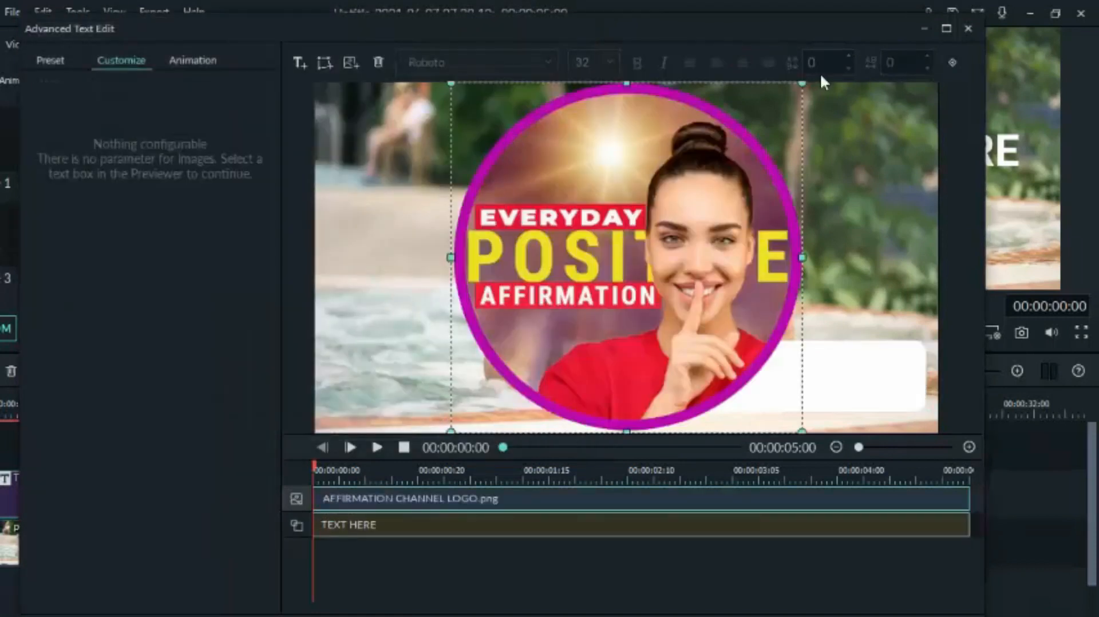
pyautogui.moveTo(802, 83); pyautogui.dragTo(607, 373)
pyautogui.moveTo(645, 413); pyautogui.dragTo(662, 427)
pyautogui.moveTo(626, 389); pyautogui.dragTo(624, 385)
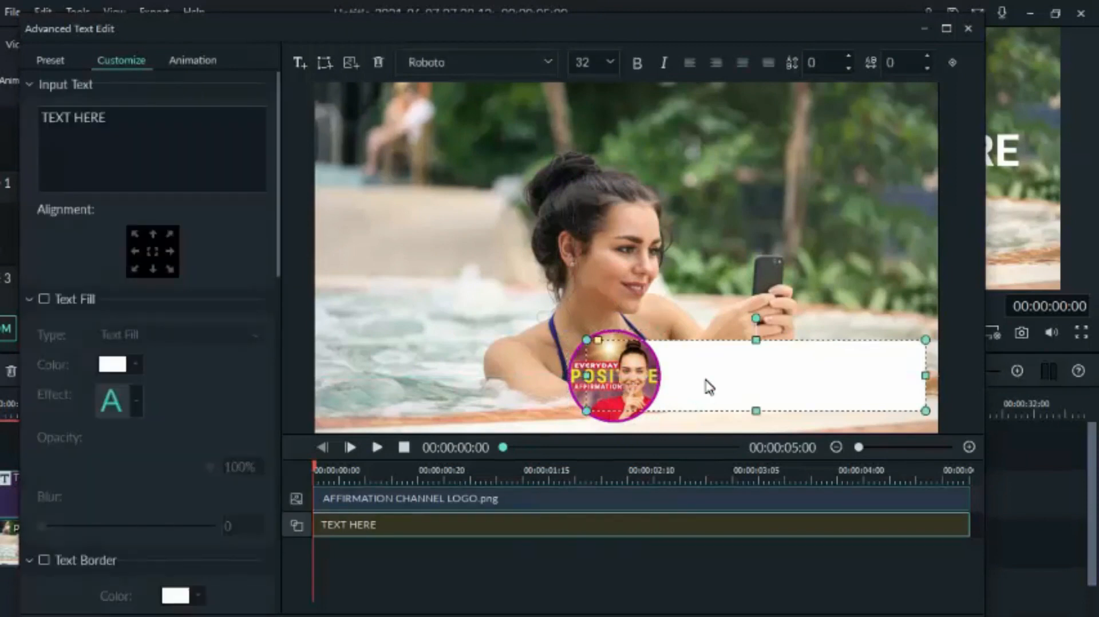
pyautogui.moveTo(756, 340); pyautogui.dragTo(756, 346)
pyautogui.moveTo(756, 411); pyautogui.dragTo(756, 401)
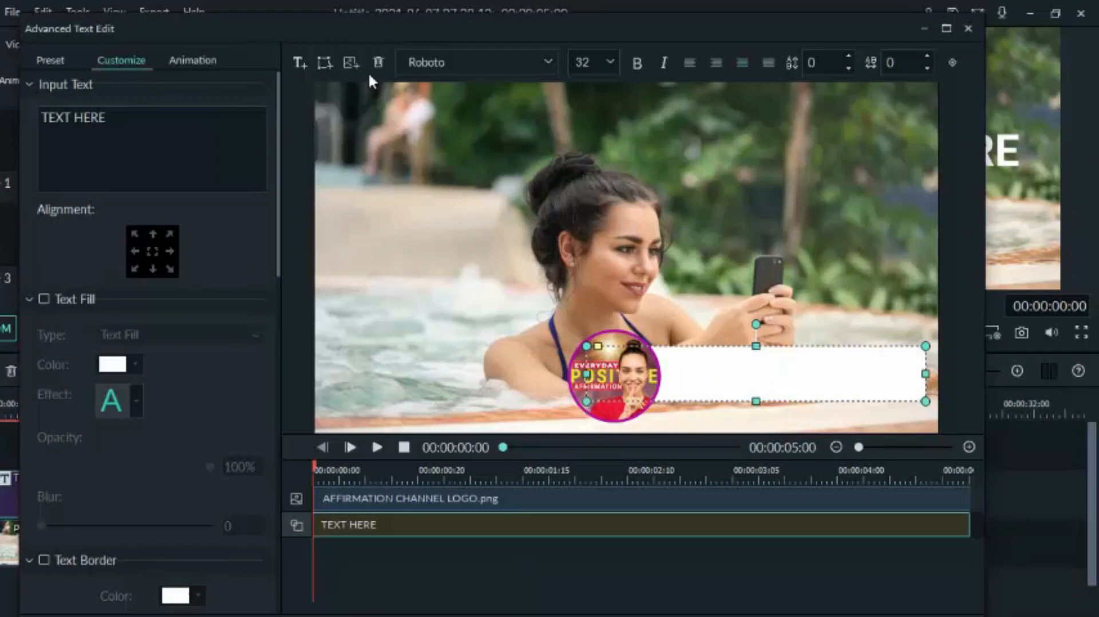
# Add a text box with a black text fill and place it on the white bar beside the logo.
pyautogui.click(297, 63)
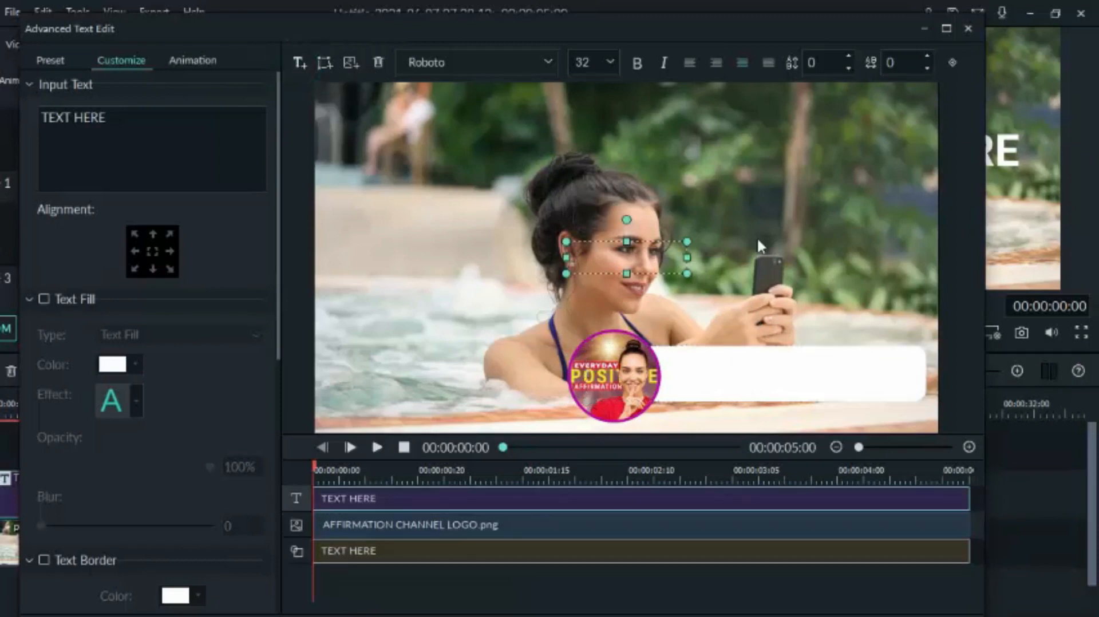
pyautogui.click(44, 299)
pyautogui.click(117, 375)
pyautogui.click(103, 442)
pyautogui.moveTo(645, 256); pyautogui.dragTo(767, 387)
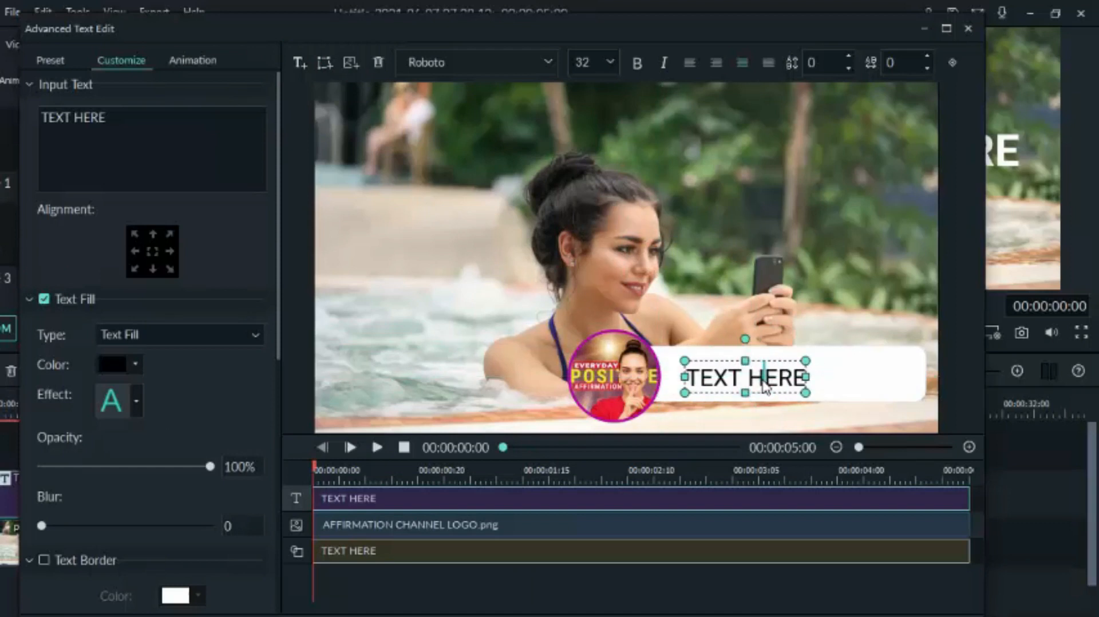
# Replace the placeholder text on the white bar with "Your Name".
pyautogui.doubleClick(766, 388)
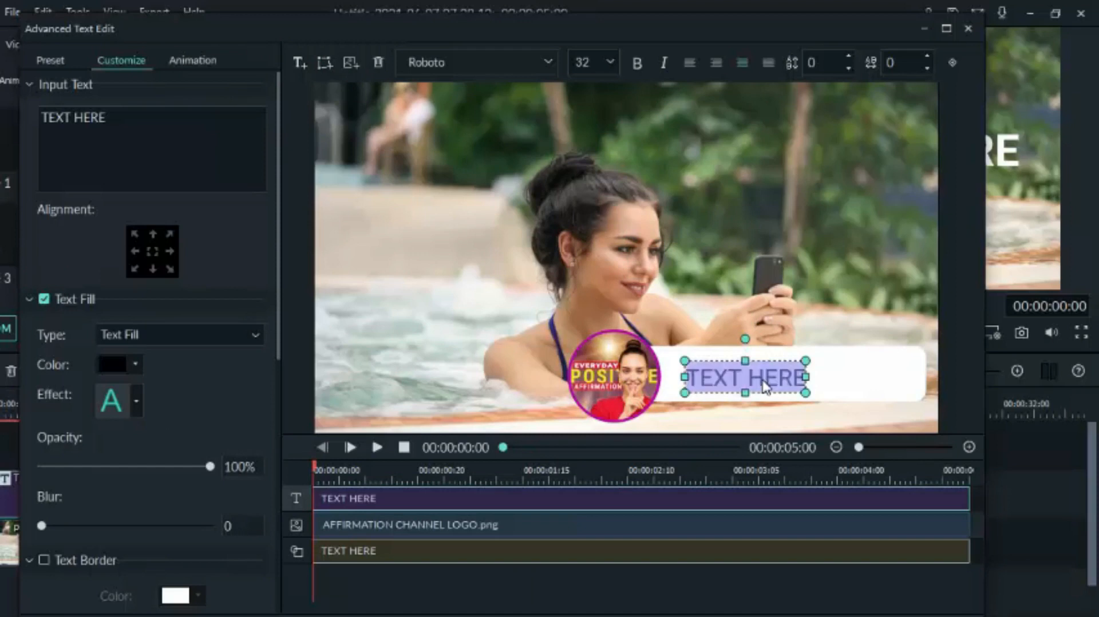
pyautogui.write('you')
pyautogui.press('BackSpace')
pyautogui.press('BackSpace')
pyautogui.press('BackSpace')
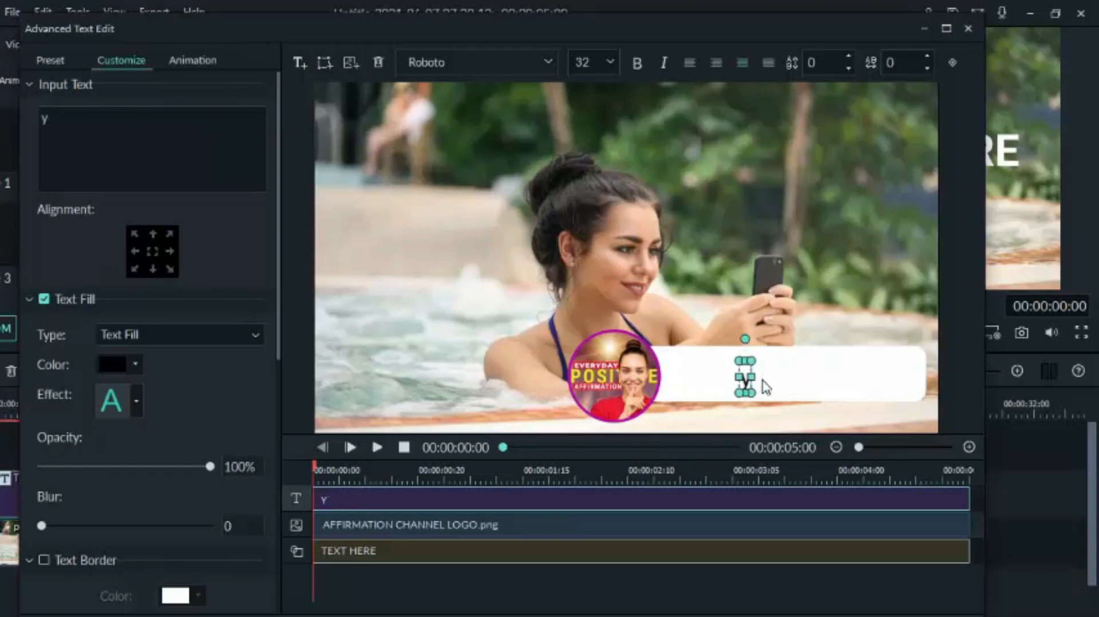
pyautogui.write('Yo')
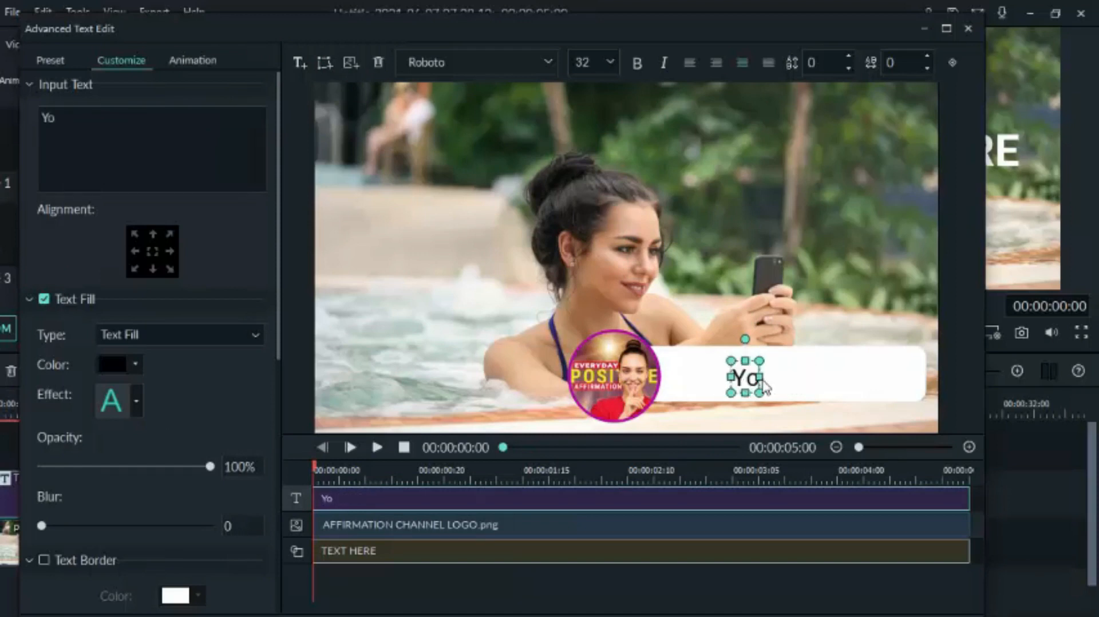
pyautogui.write('ur Name')
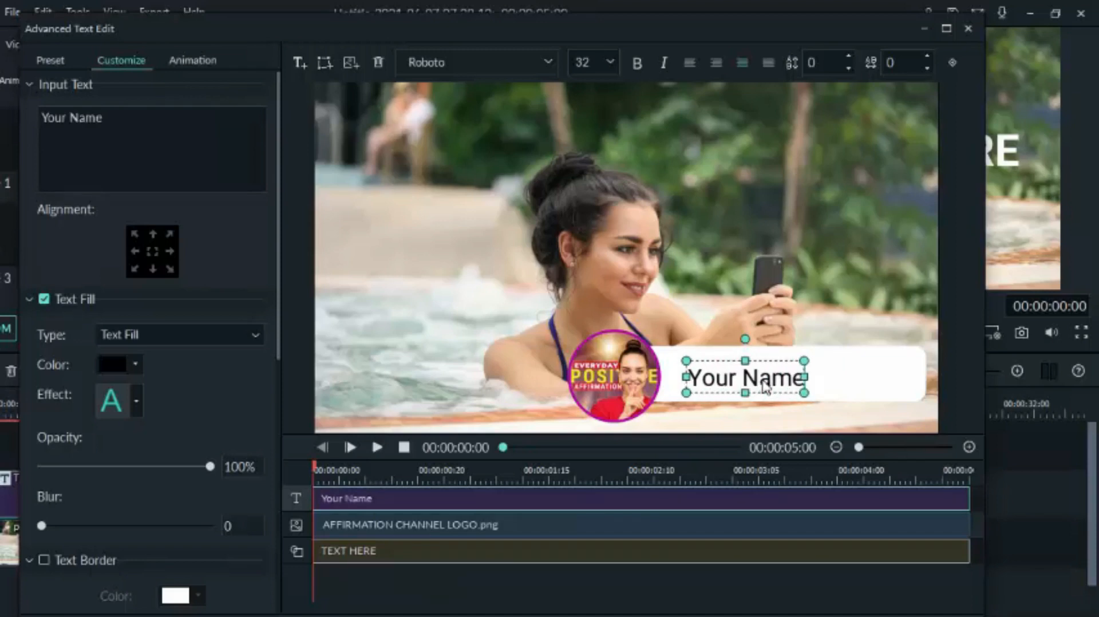
# Make "Your Name" bold and enlarge it to size 64 so it fills the bar beside the logo.
pyautogui.hotkey('ctrl', 'a')
pyautogui.click(636, 63)
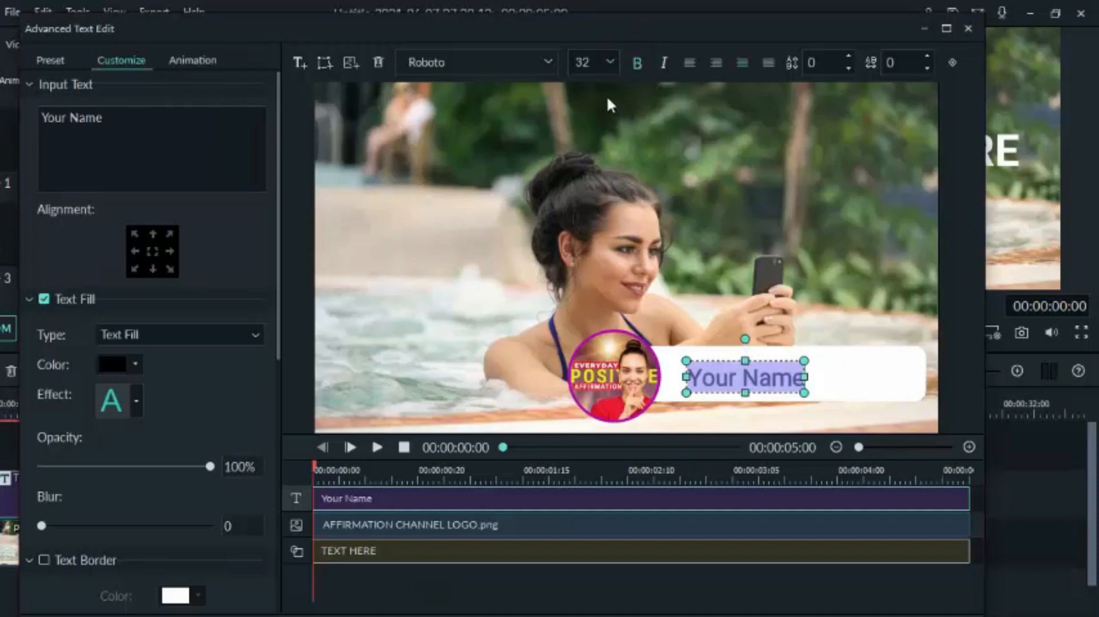
pyautogui.click(610, 63)
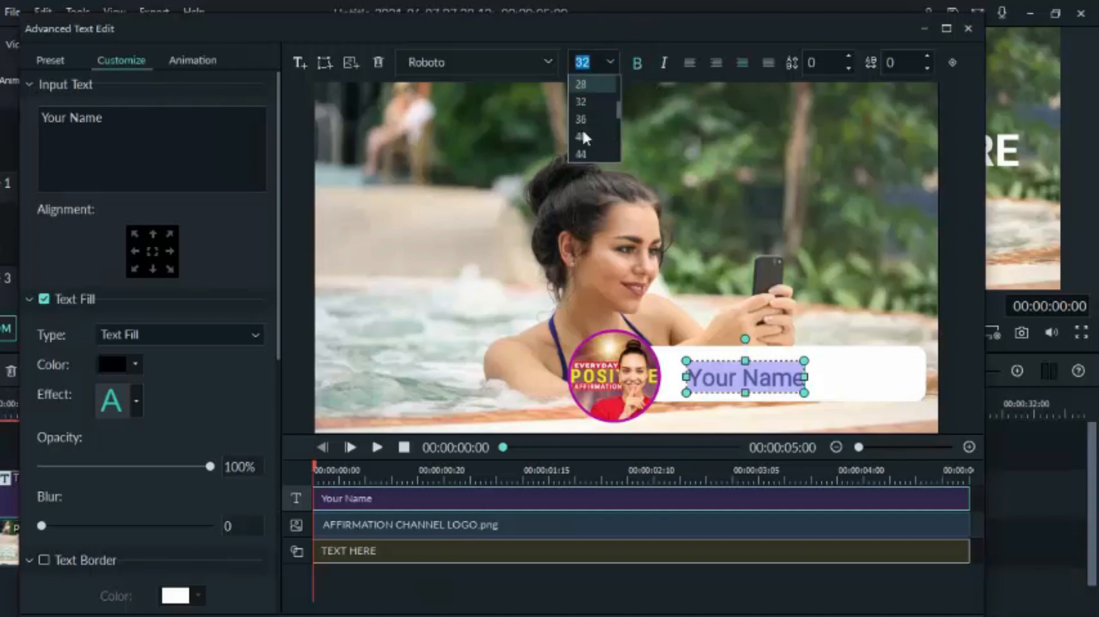
pyautogui.click(579, 153)
pyautogui.moveTo(826, 399); pyautogui.dragTo(905, 401)
# Apply the Left Dir Insert animation to both the "Your Name" text and the white bar.
pyautogui.click(192, 60)
pyautogui.scroll(-2, 243, 331)
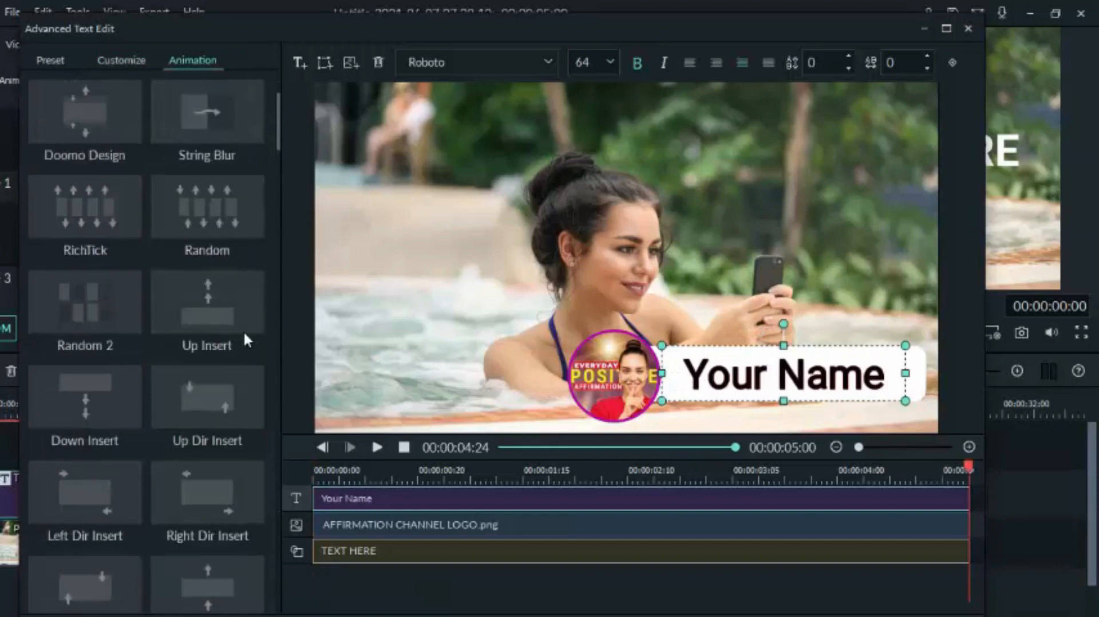
pyautogui.doubleClick(78, 486)
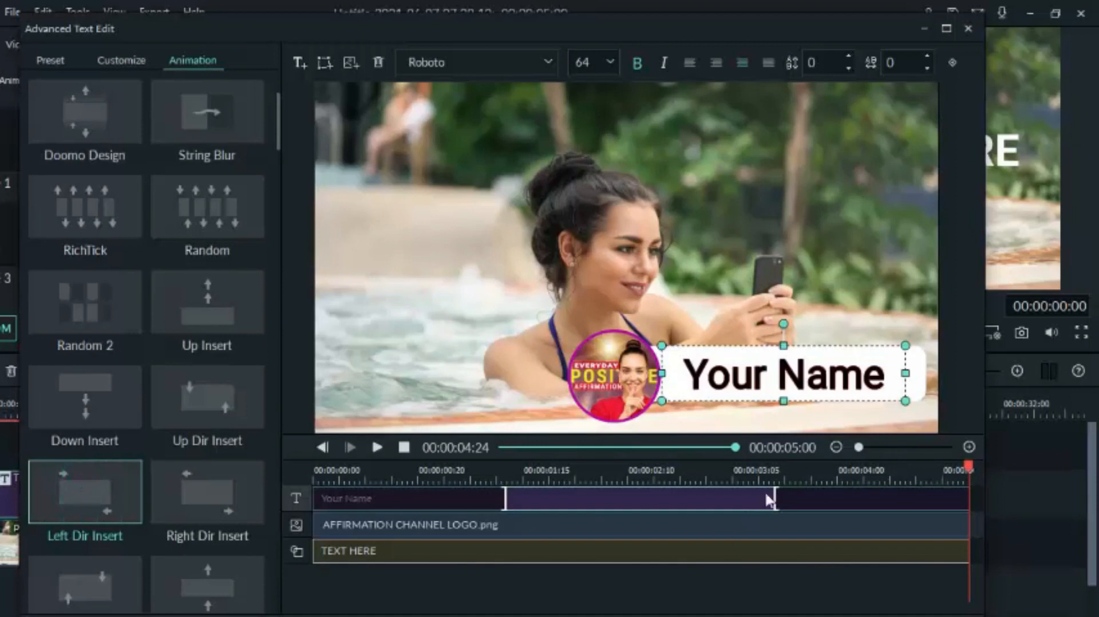
pyautogui.click(915, 371)
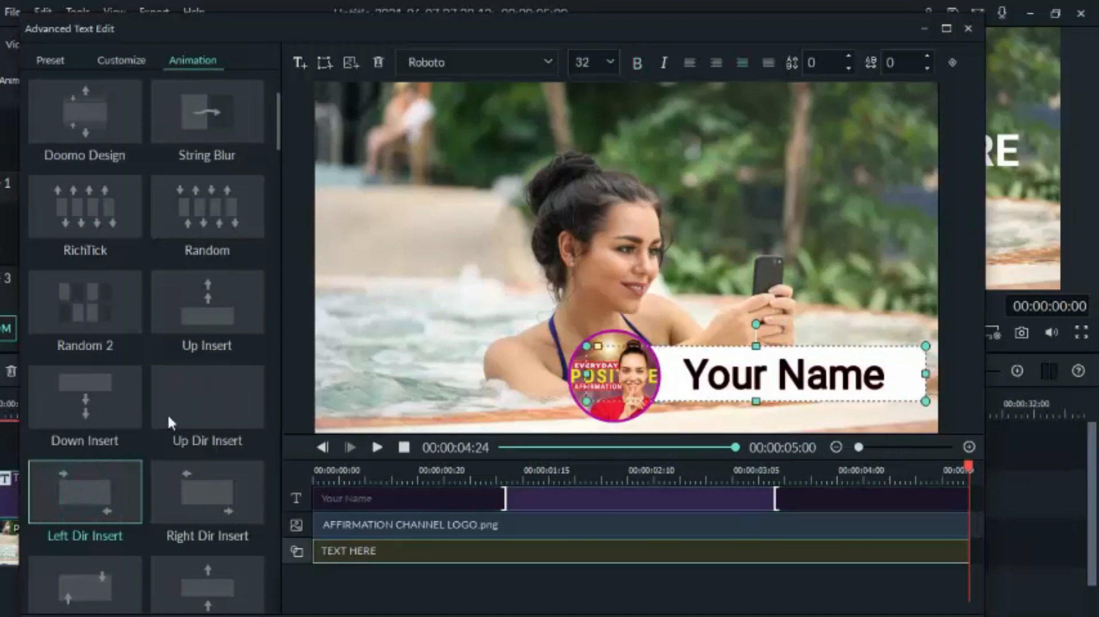
pyautogui.doubleClick(78, 497)
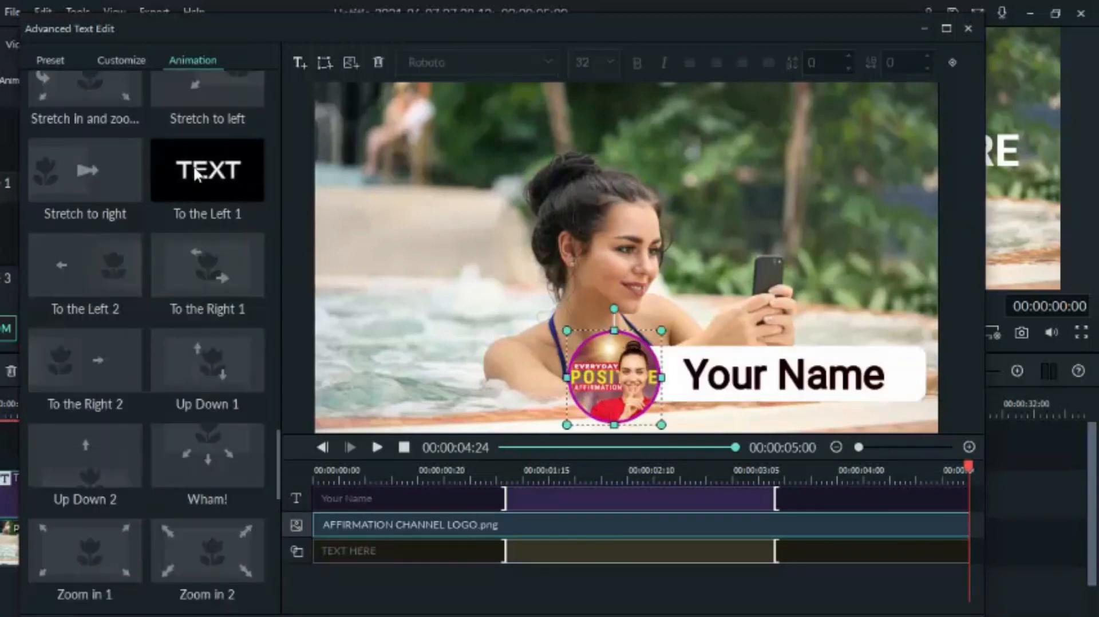
# Try the To the Left 1 animation on the channel logo and replace it with To the Right 1.
pyautogui.doubleClick(198, 172)
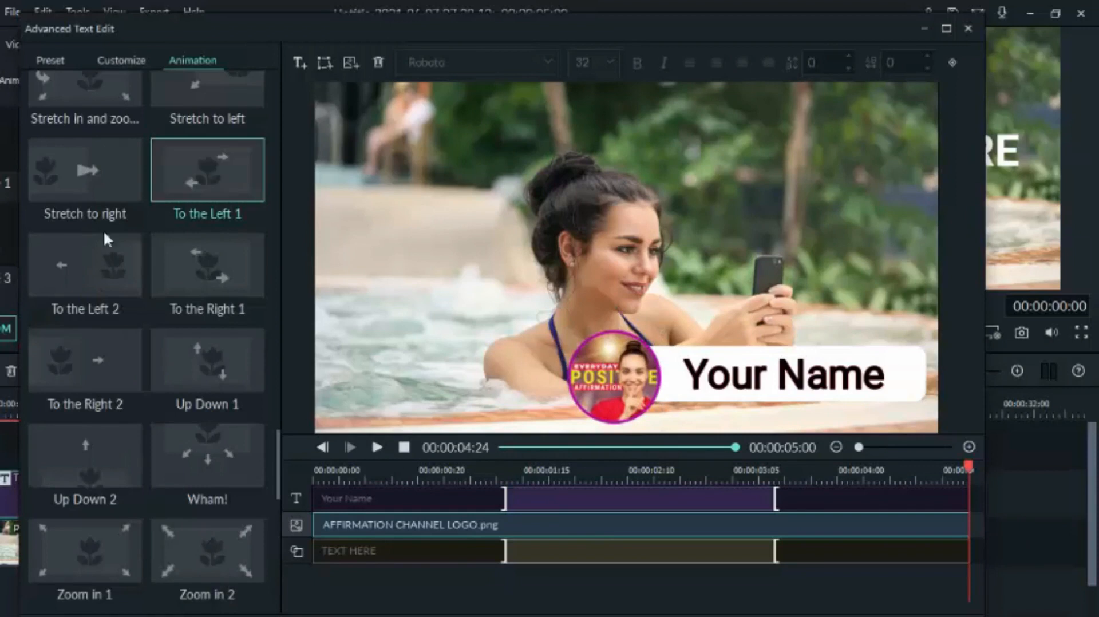
pyautogui.doubleClick(216, 268)
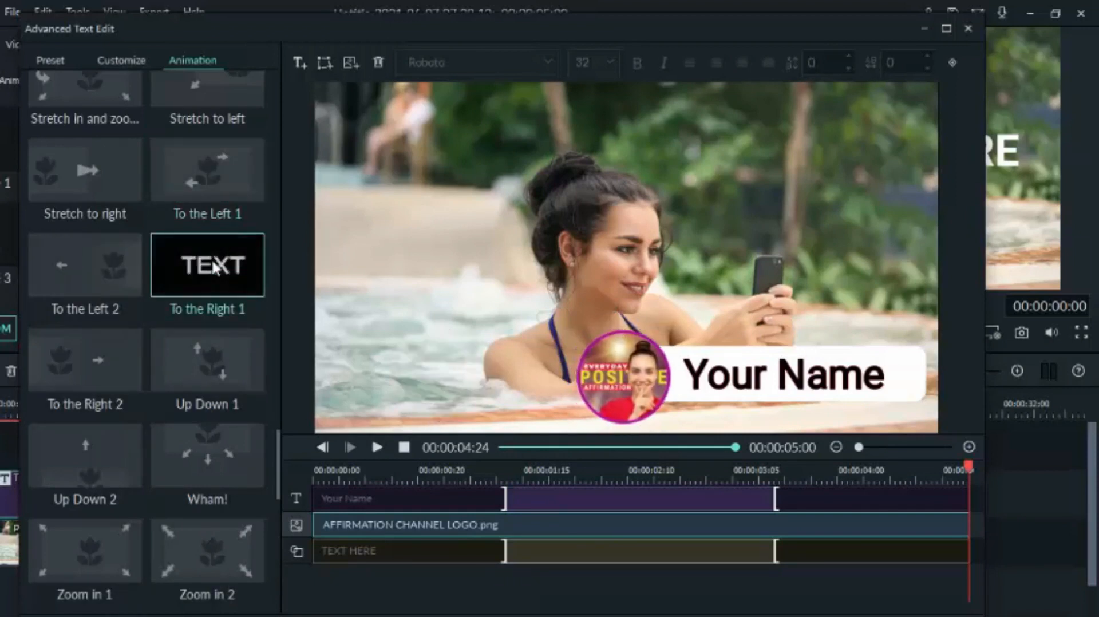
# Play back the lower third's animations and reapply To the Right 1 to the channel logo.
pyautogui.click(376, 447)
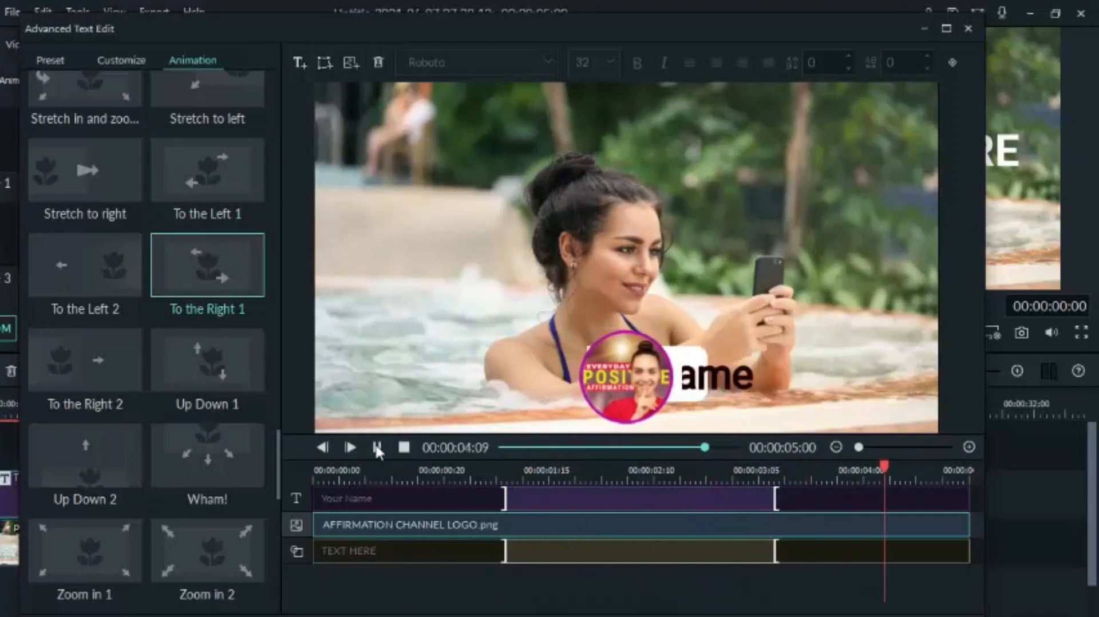
pyautogui.click(376, 447)
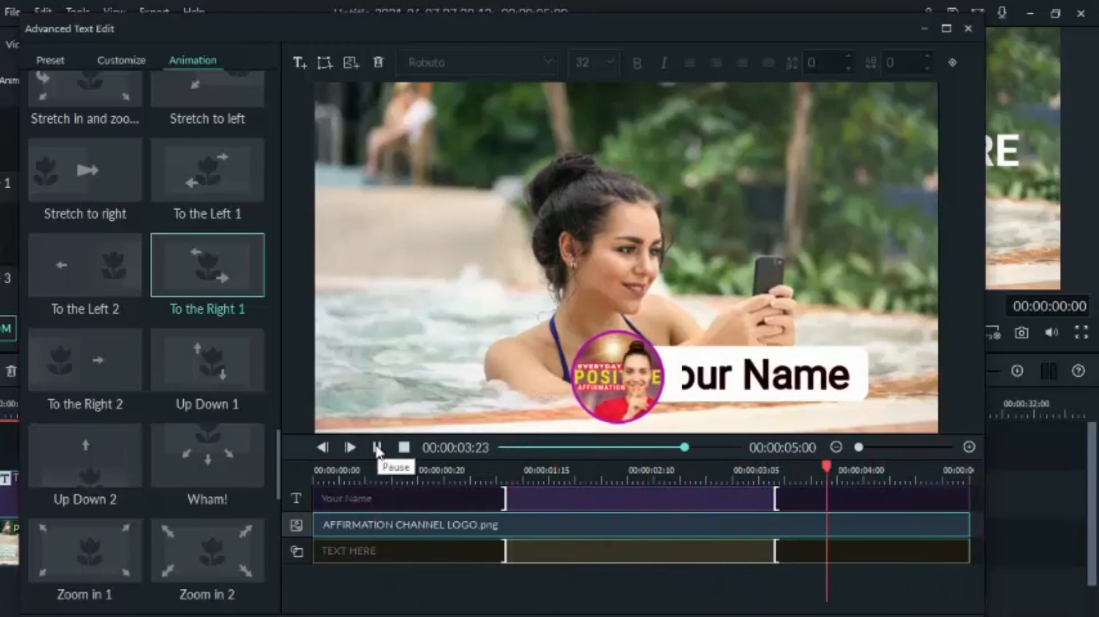
pyautogui.click(376, 447)
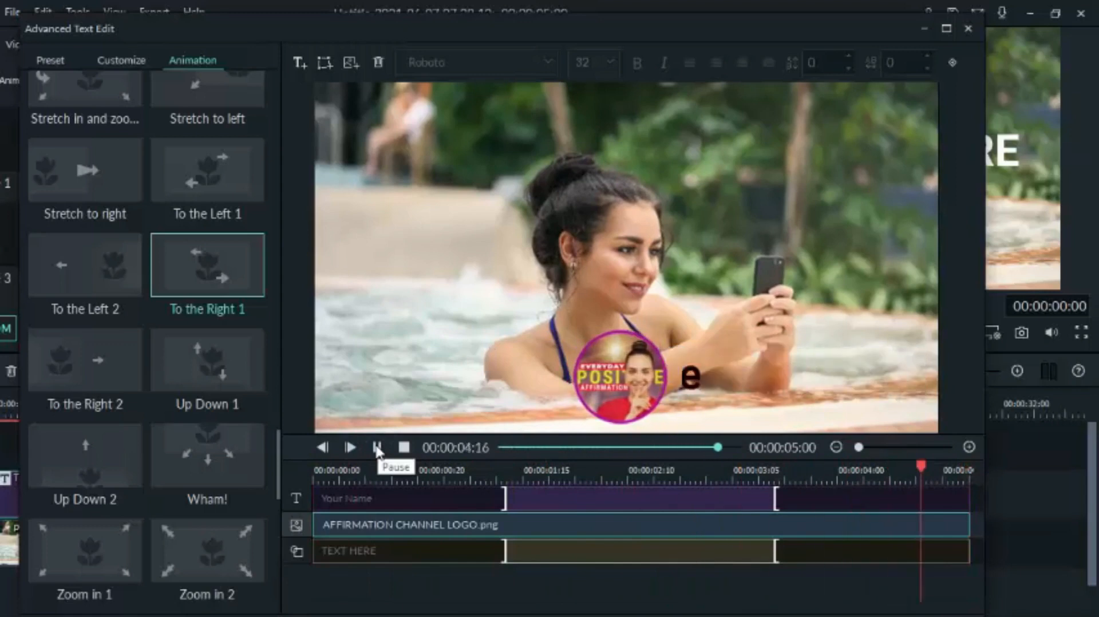
pyautogui.click(376, 447)
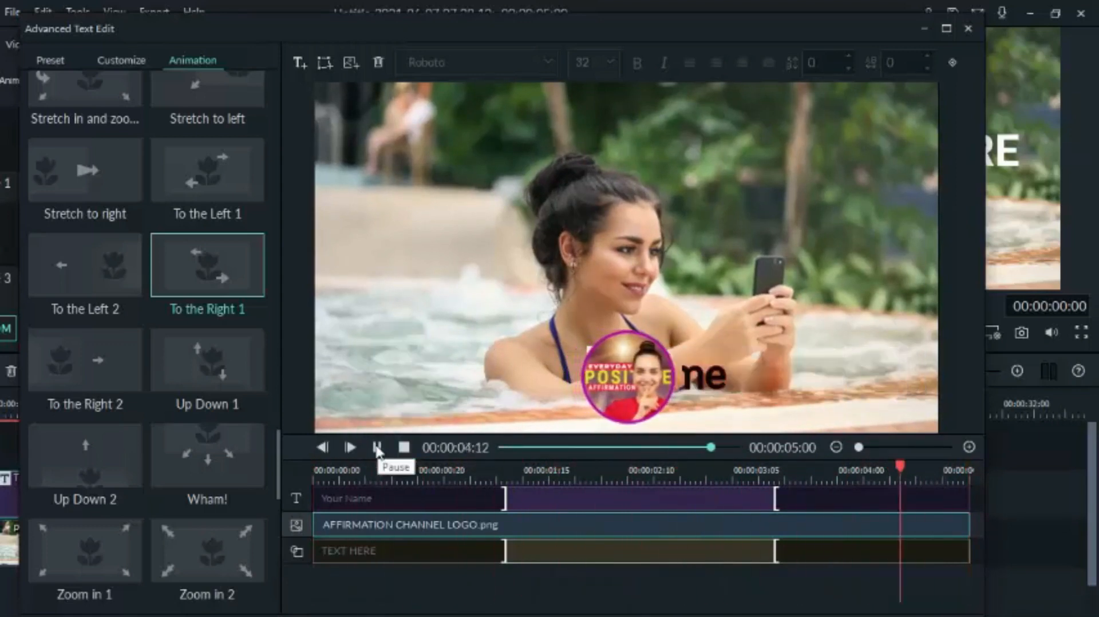
pyautogui.click(376, 448)
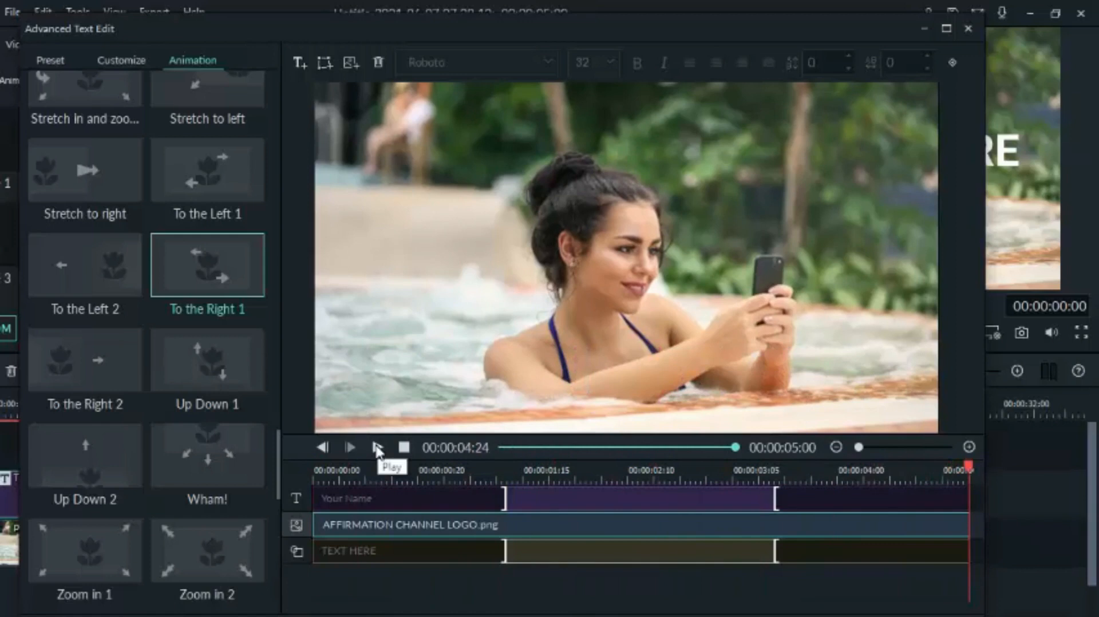
pyautogui.click(574, 467)
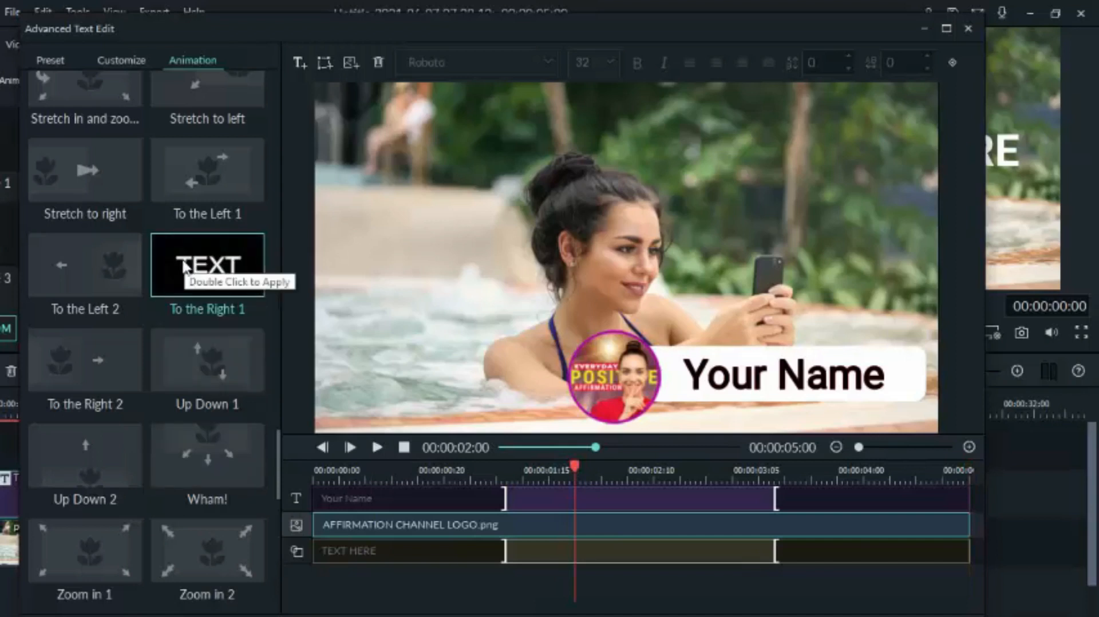
pyautogui.click(608, 373)
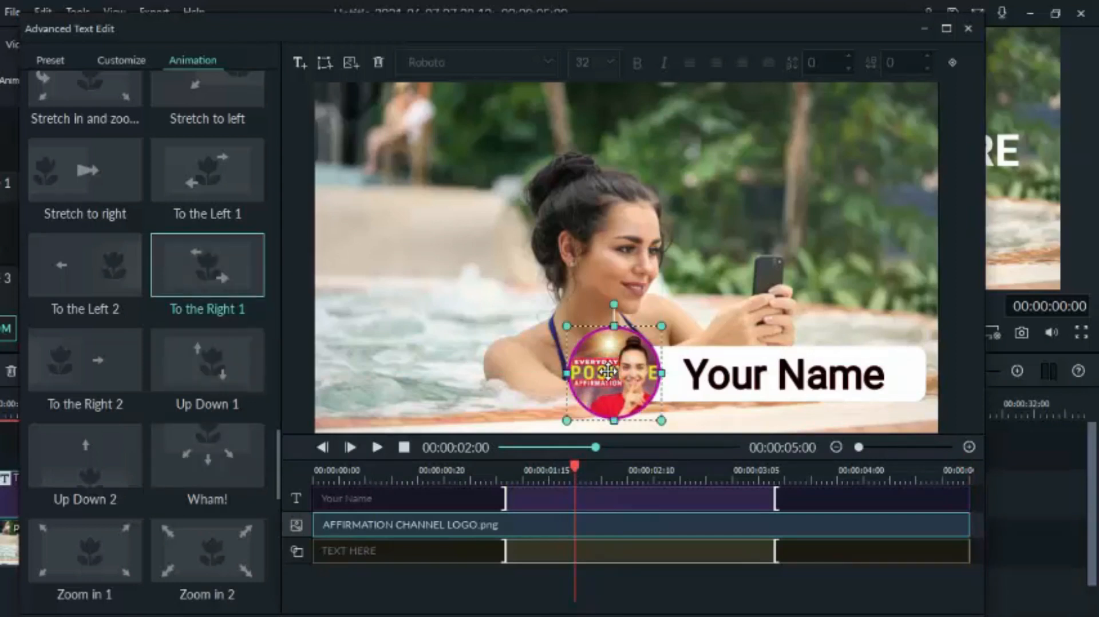
pyautogui.doubleClick(206, 266)
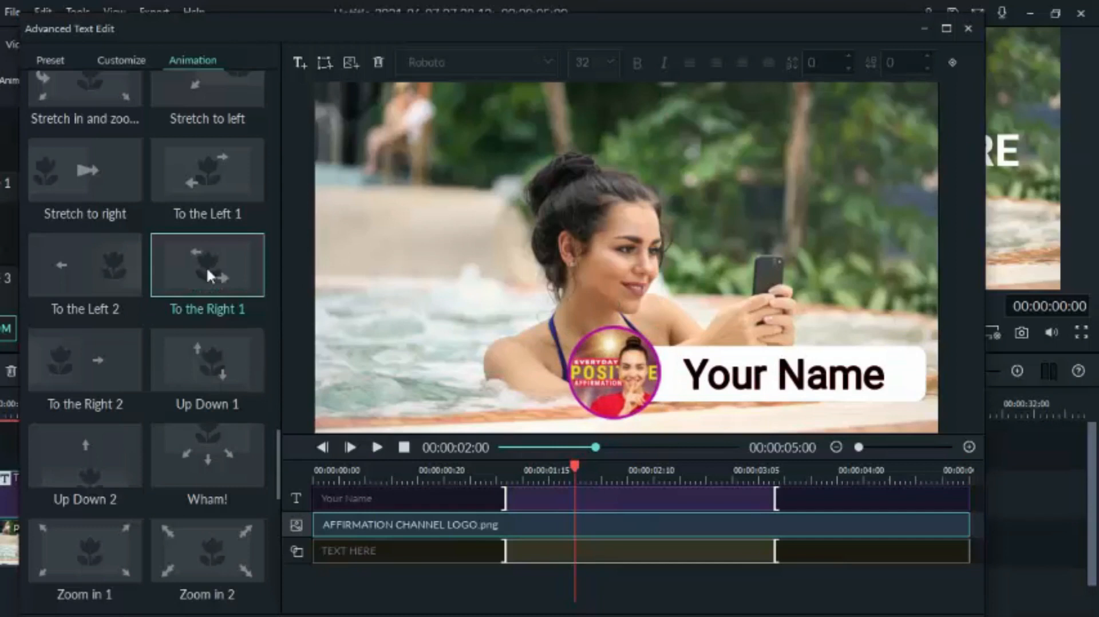
pyautogui.click(377, 447)
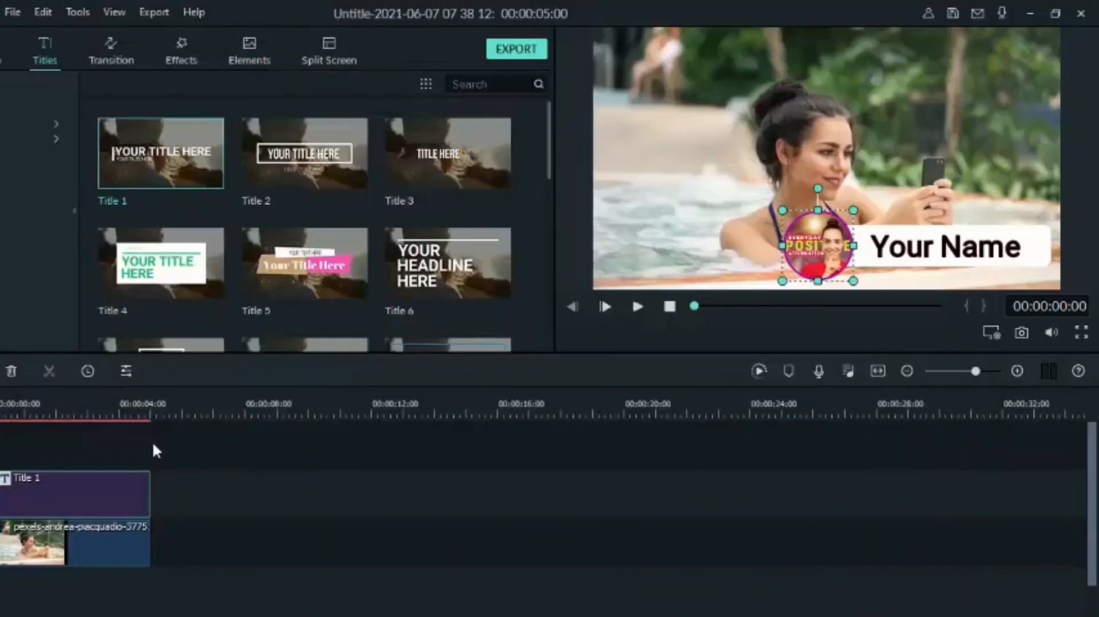
# Save the finished title on the timeline as a custom text preset named "intro profile".
pyautogui.doubleClick(111, 478)
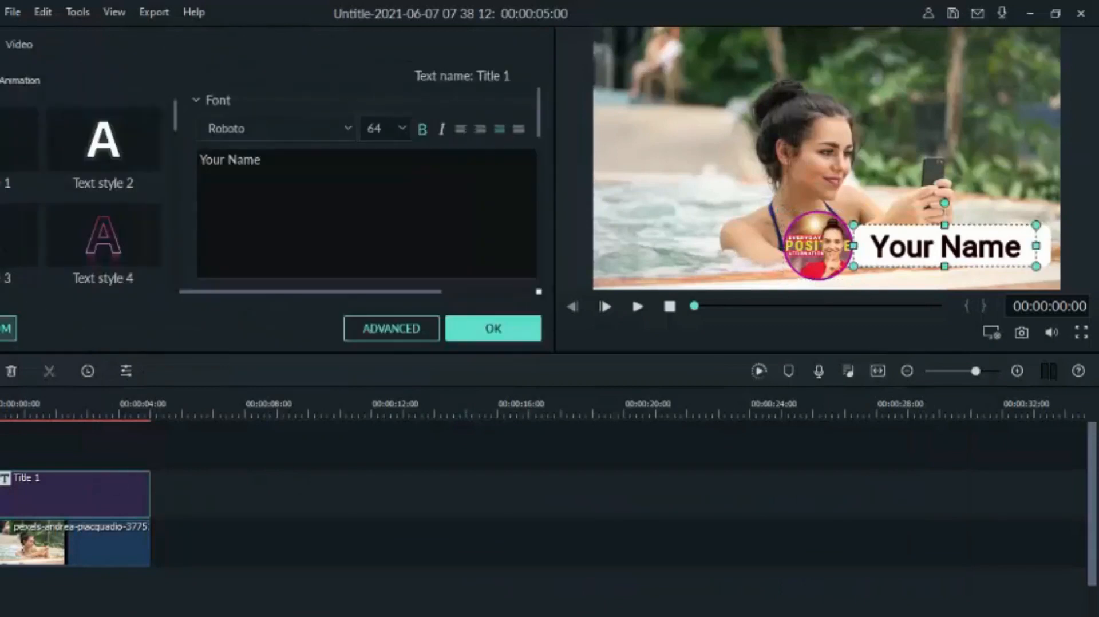
pyautogui.click(8, 328)
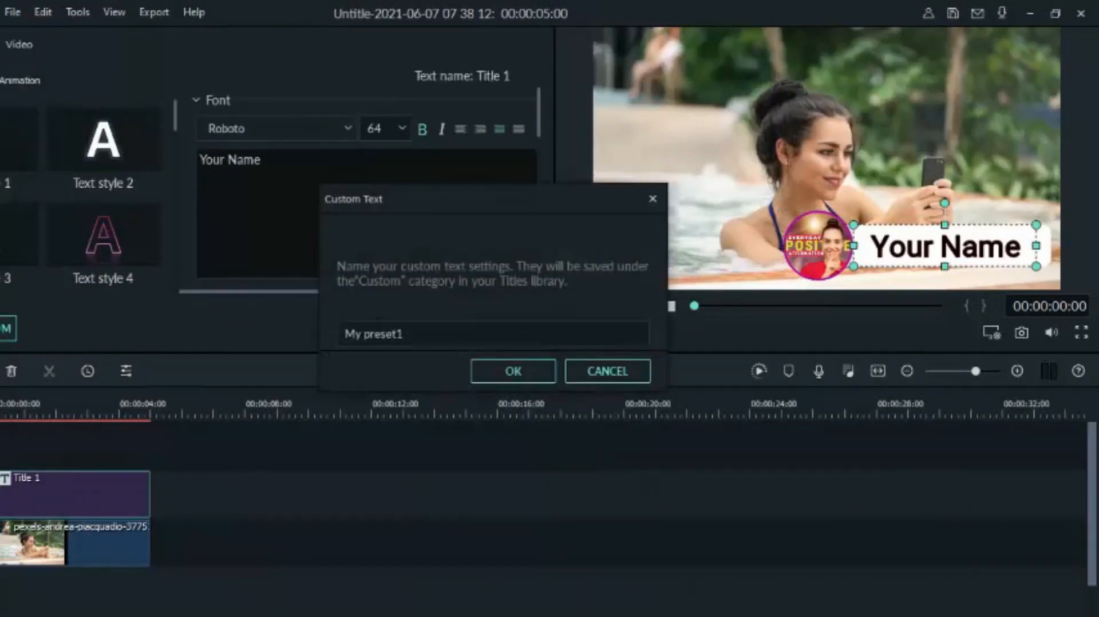
pyautogui.click(414, 334)
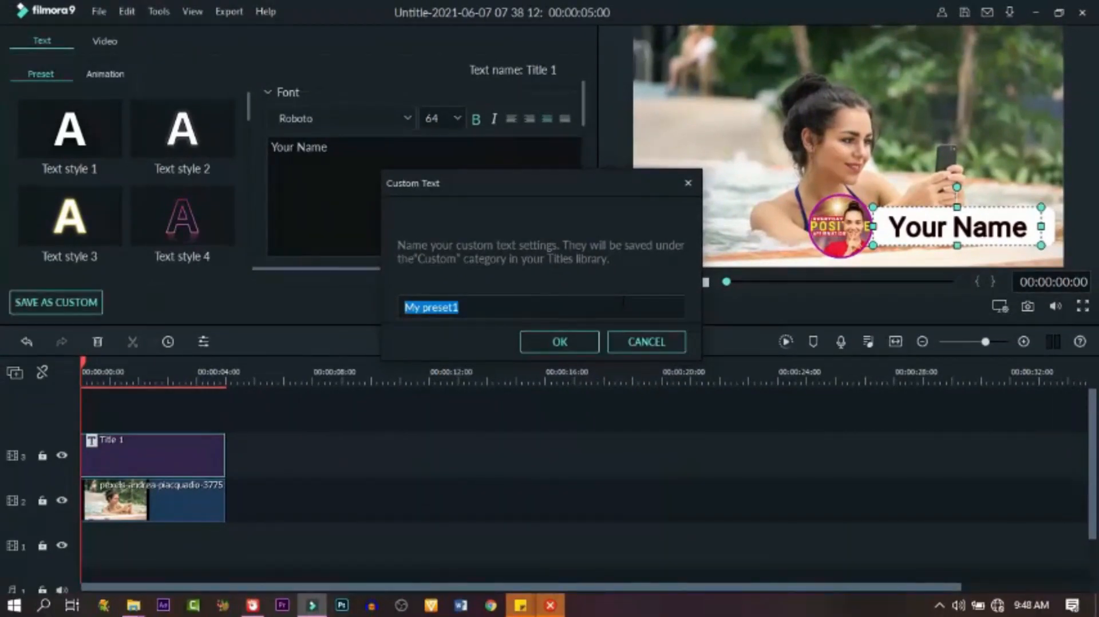
pyautogui.write('intro profile')
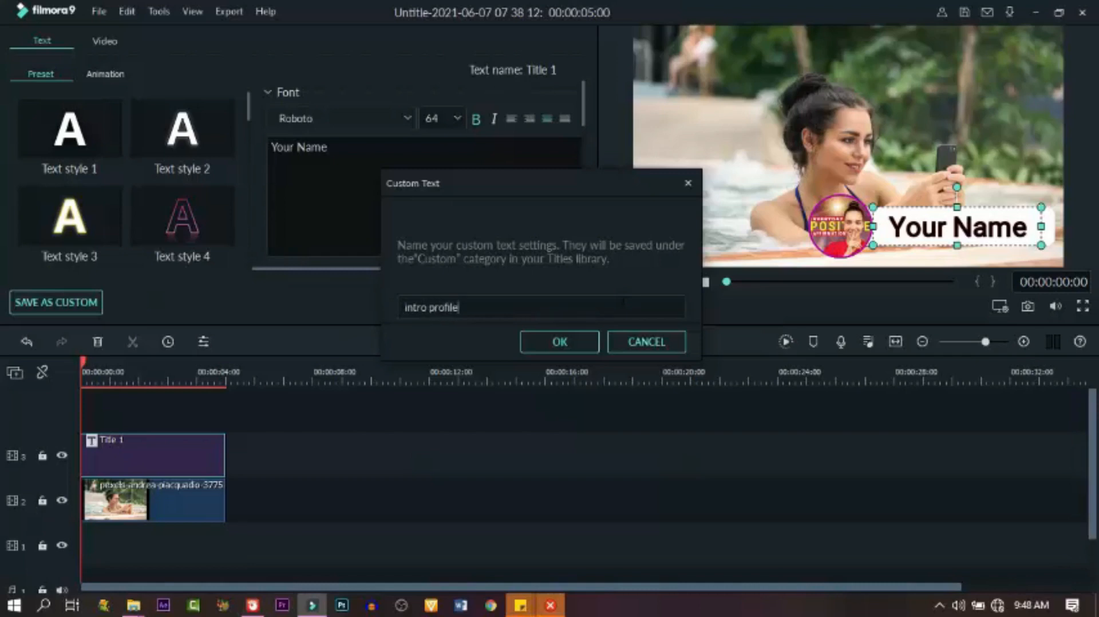
pyautogui.click(572, 344)
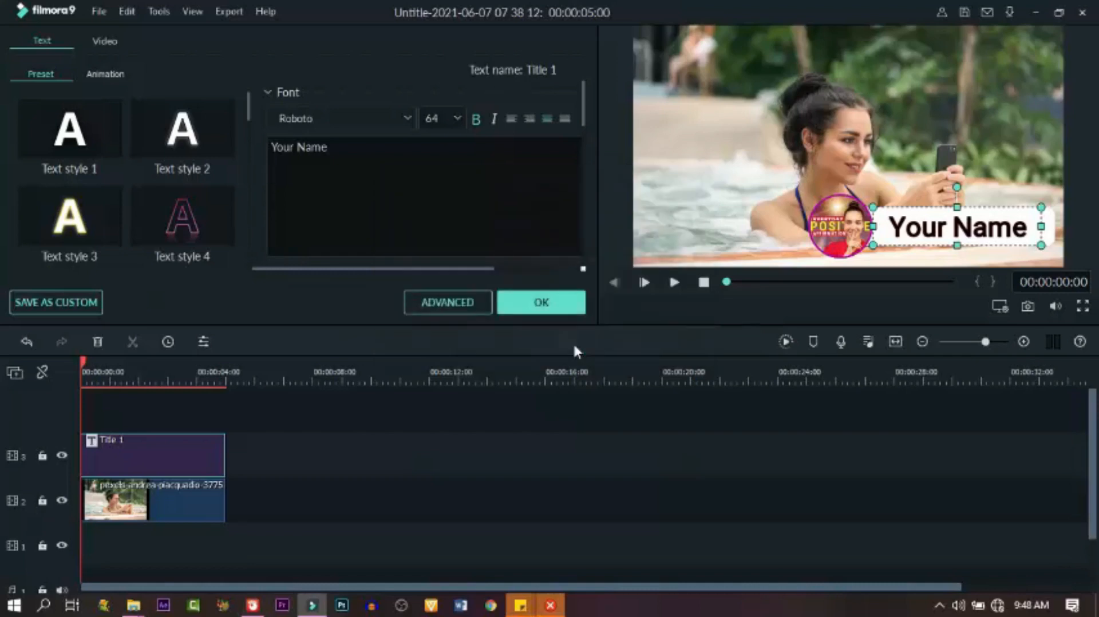
# Render the timeline preview, close the title editing and play the lower third over the pool photo.
pyautogui.click(786, 341)
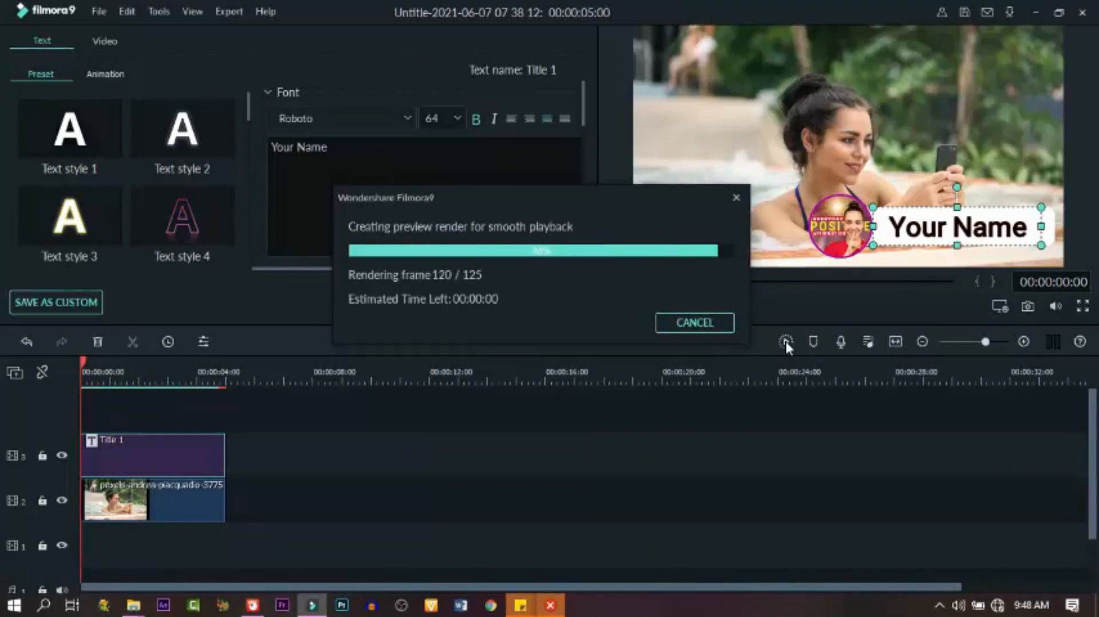
pyautogui.click(541, 301)
pyautogui.click(675, 282)
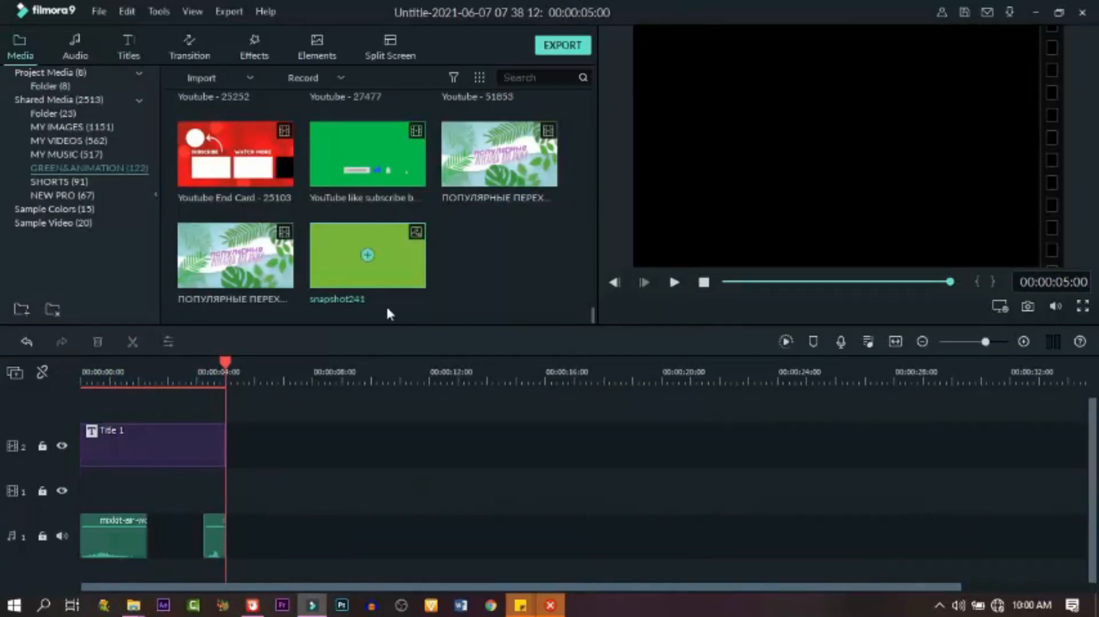
# Place the green snapshot241 image on track 1 beneath the title and check the name bar over it.
pyautogui.moveTo(406, 259); pyautogui.dragTo(74, 511)
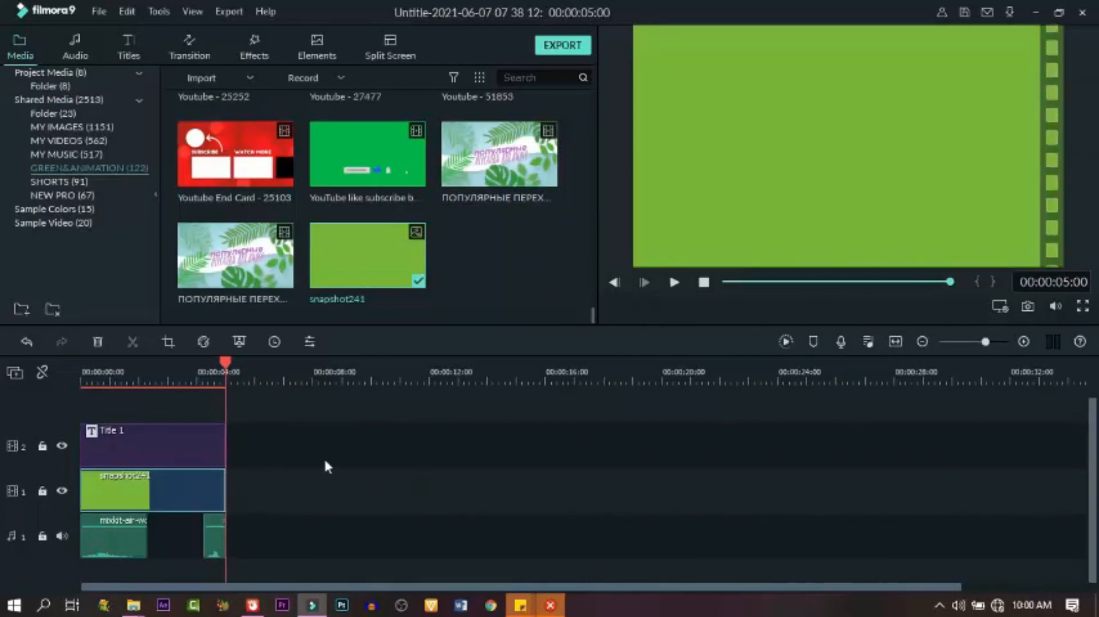
pyautogui.click(170, 381)
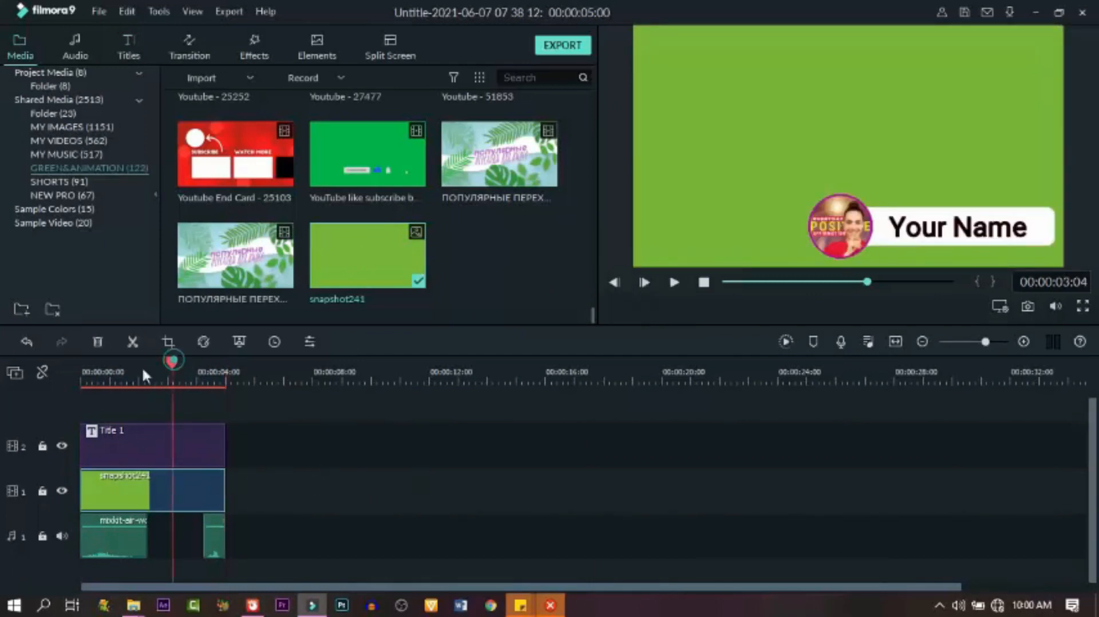
pyautogui.click(185, 407)
# Export the lower third on its green background to the computer as an MP4 at 1920x1080 and 25 fps.
pyautogui.click(562, 44)
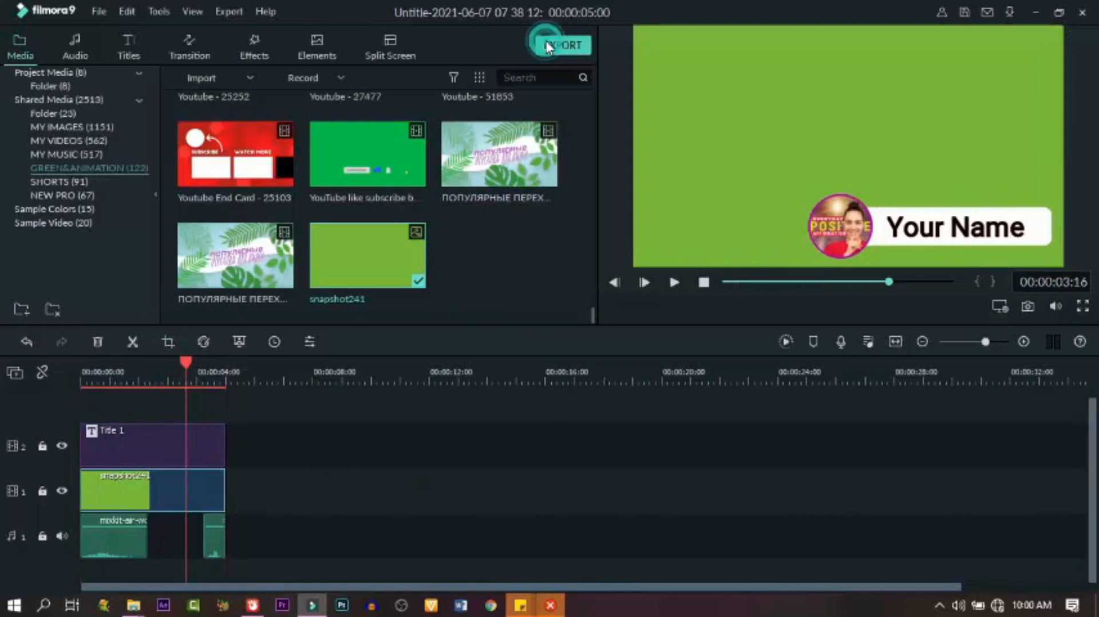
pyautogui.click(715, 314)
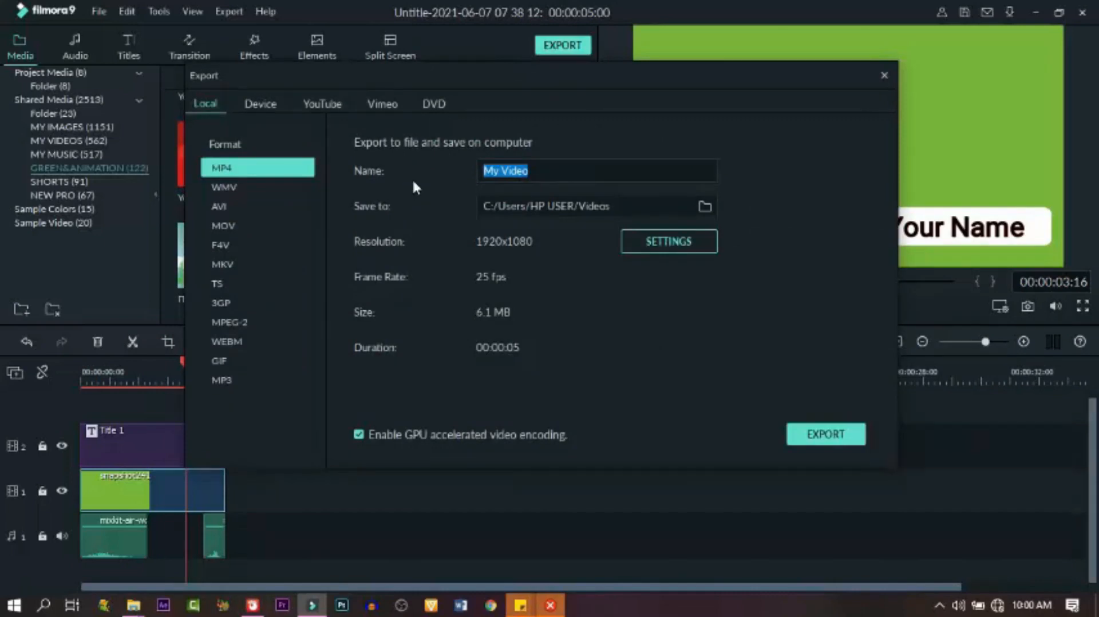
pyautogui.click(816, 437)
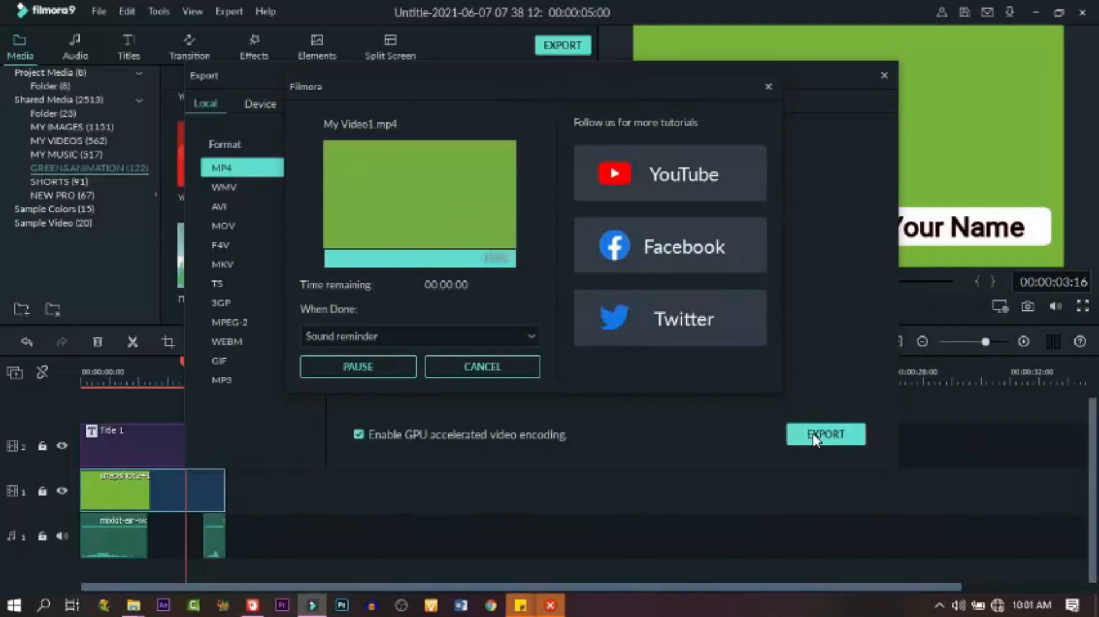
pyautogui.click(481, 367)
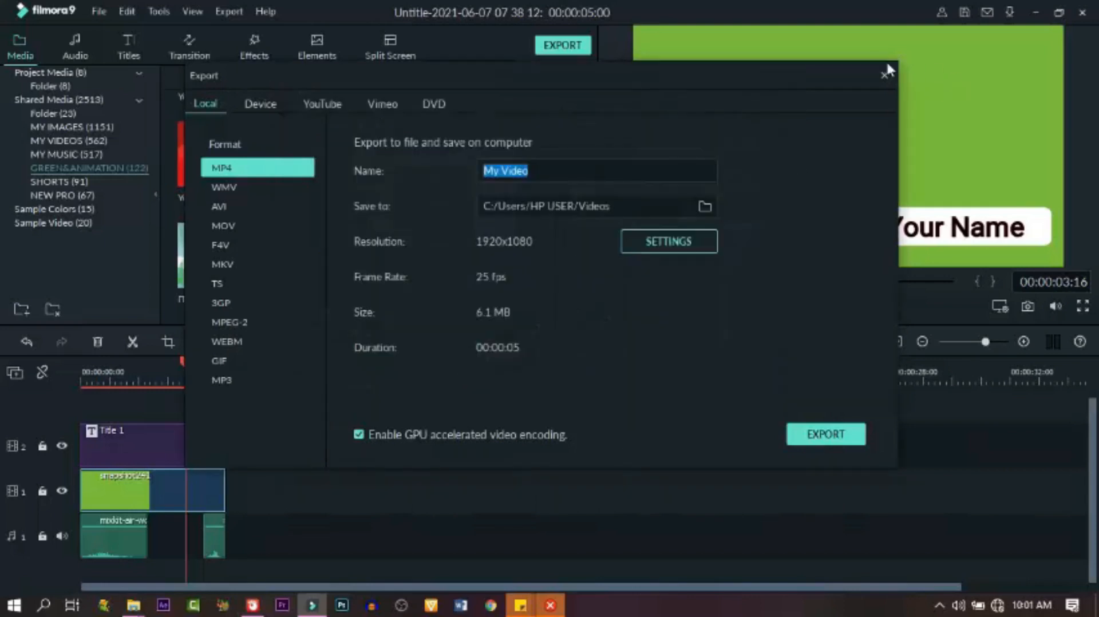
pyautogui.click(885, 77)
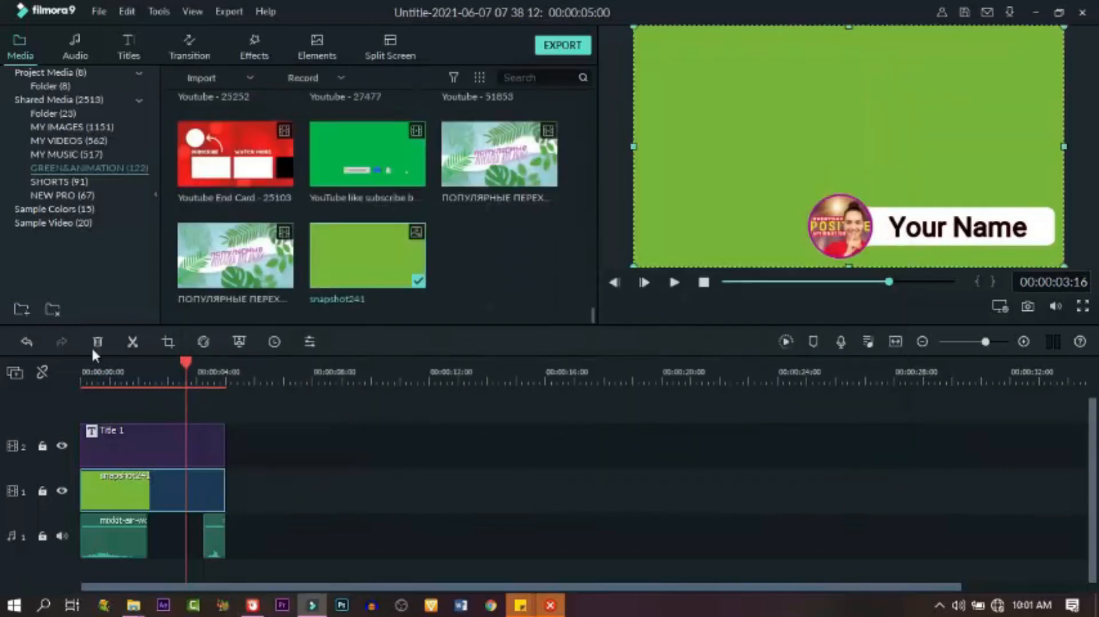
# Import the exported My Video1 clip into the GREEN&ANIMATION folder and place it at the start of the emptied track 2.
pyautogui.rightClick(501, 259)
pyautogui.click(510, 265)
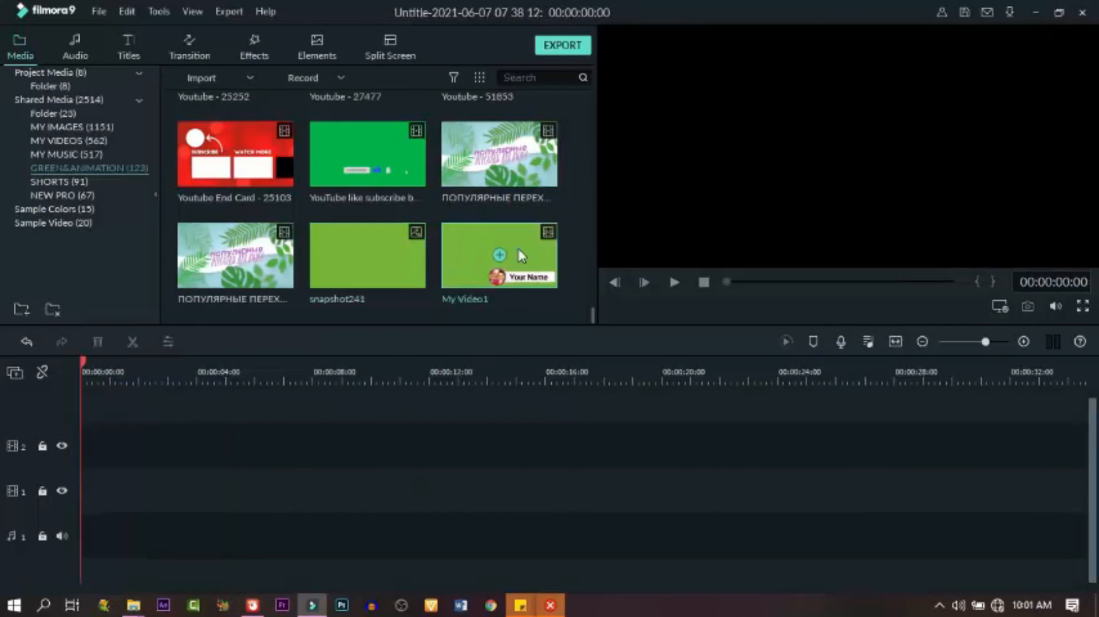
pyautogui.moveTo(521, 255); pyautogui.dragTo(94, 487)
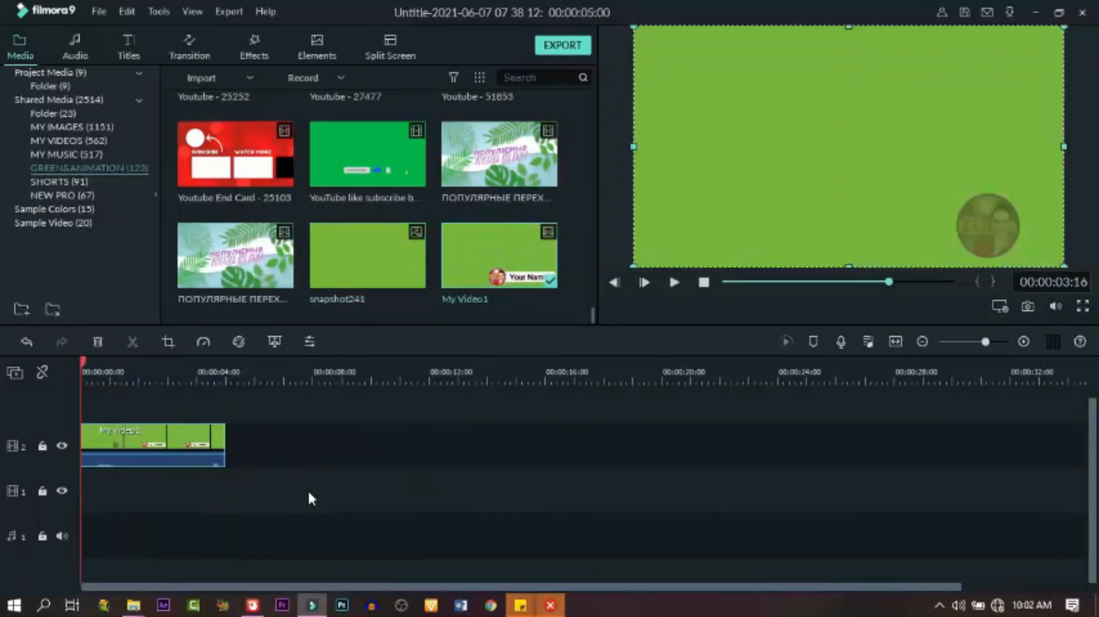
pyautogui.press('space')
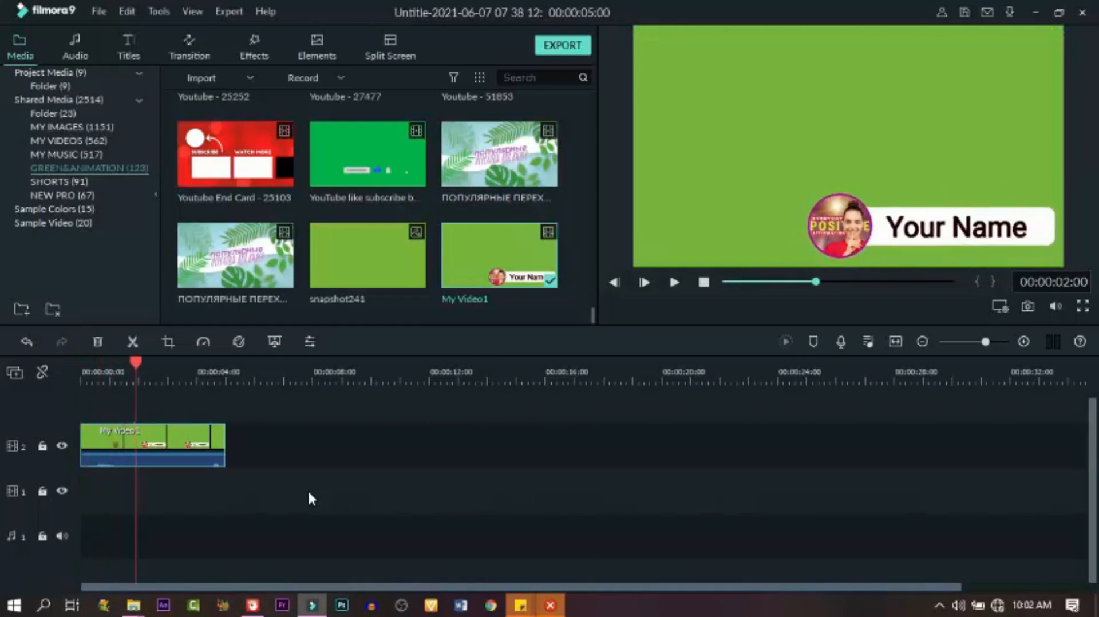
# Add the production ID_5125884 clip from the NEW PRO folder to track 1 and trim it to the length of My Video1.
pyautogui.click(66, 196)
pyautogui.scroll(-10, 327, 236)
pyautogui.scroll(-5, 328, 236)
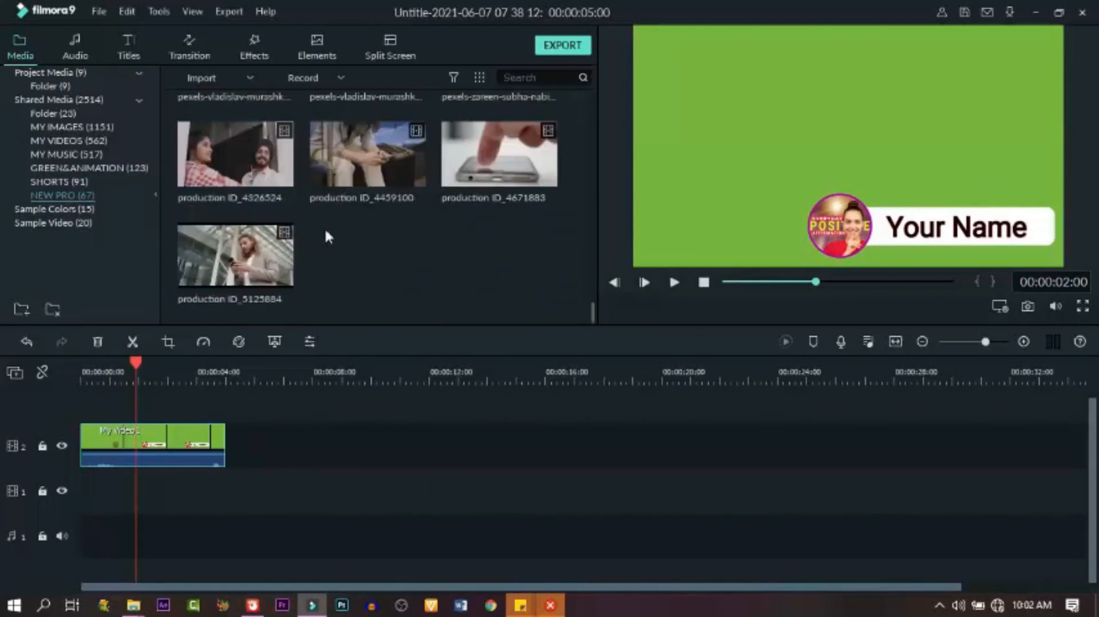
pyautogui.moveTo(270, 252); pyautogui.dragTo(298, 498)
pyautogui.moveTo(893, 492); pyautogui.dragTo(235, 515)
# Key out My Video1's background with Chroma Key, using an olive green color, offset 16 and tolerance 55.
pyautogui.click(139, 362)
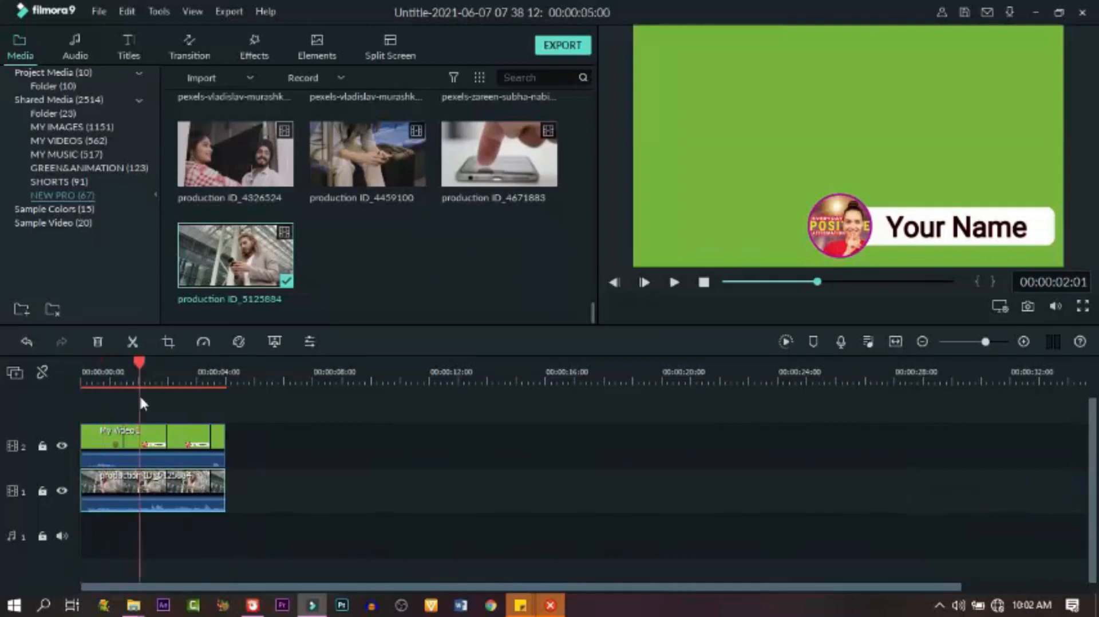
pyautogui.click(185, 436)
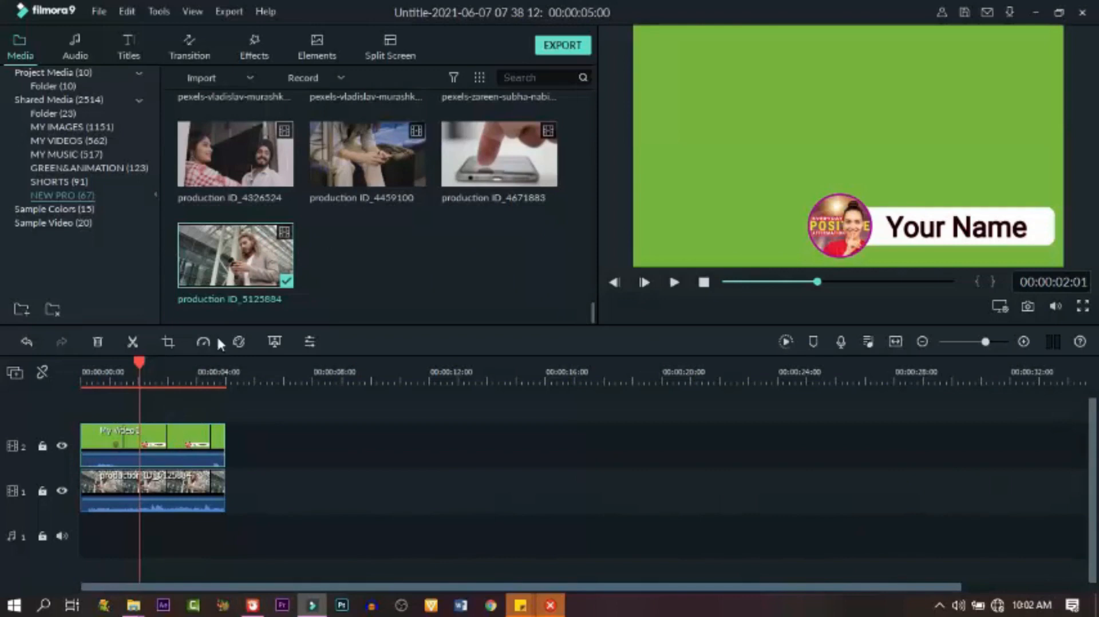
pyautogui.click(274, 342)
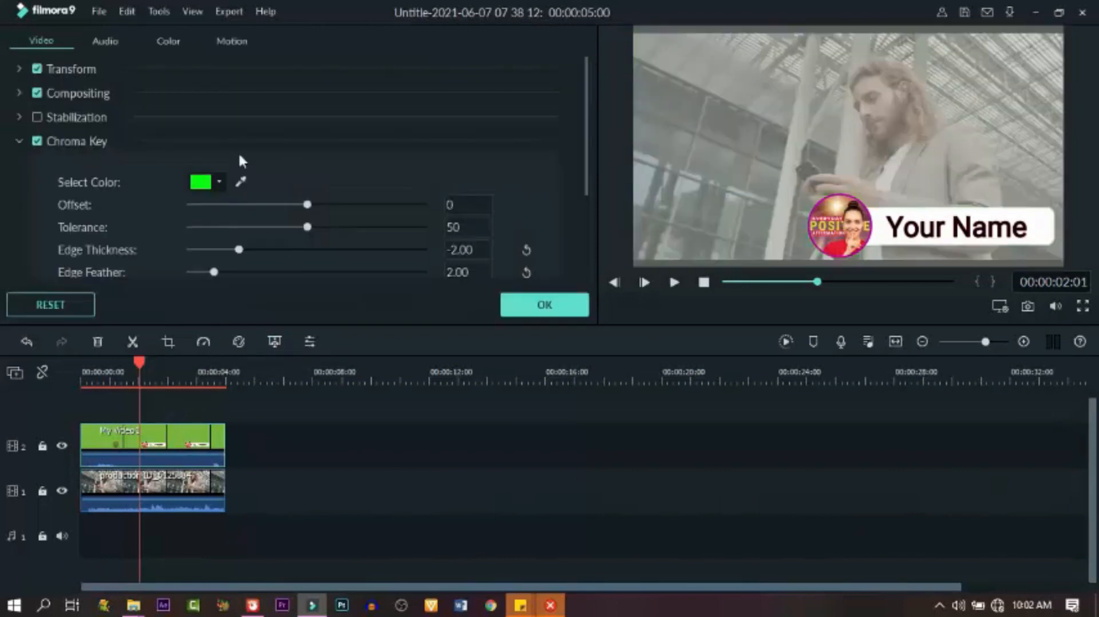
pyautogui.click(201, 183)
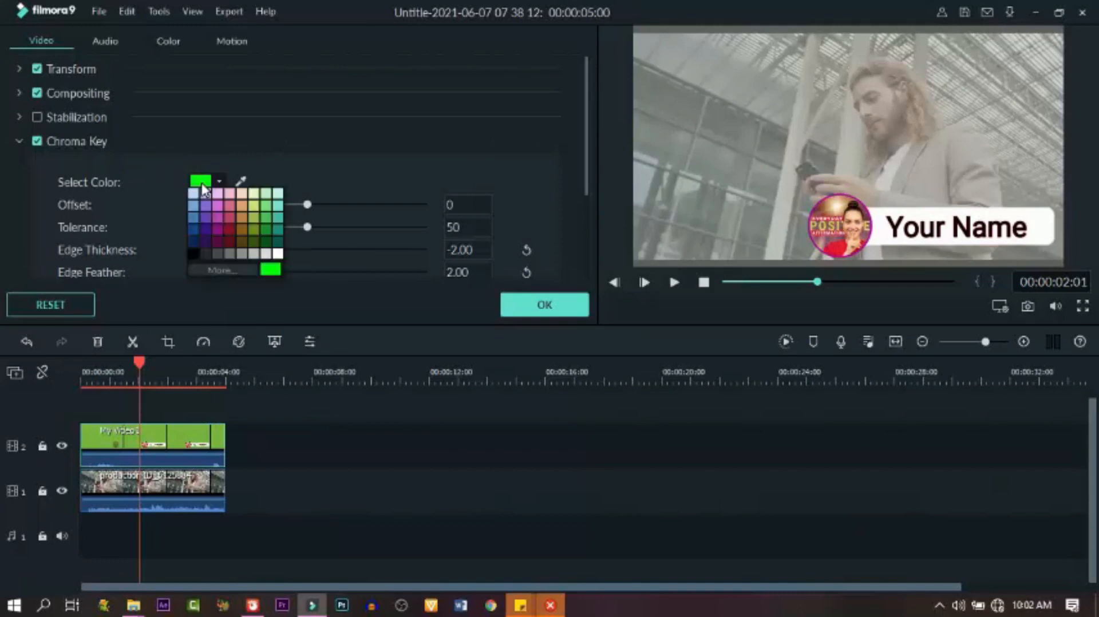
pyautogui.click(255, 226)
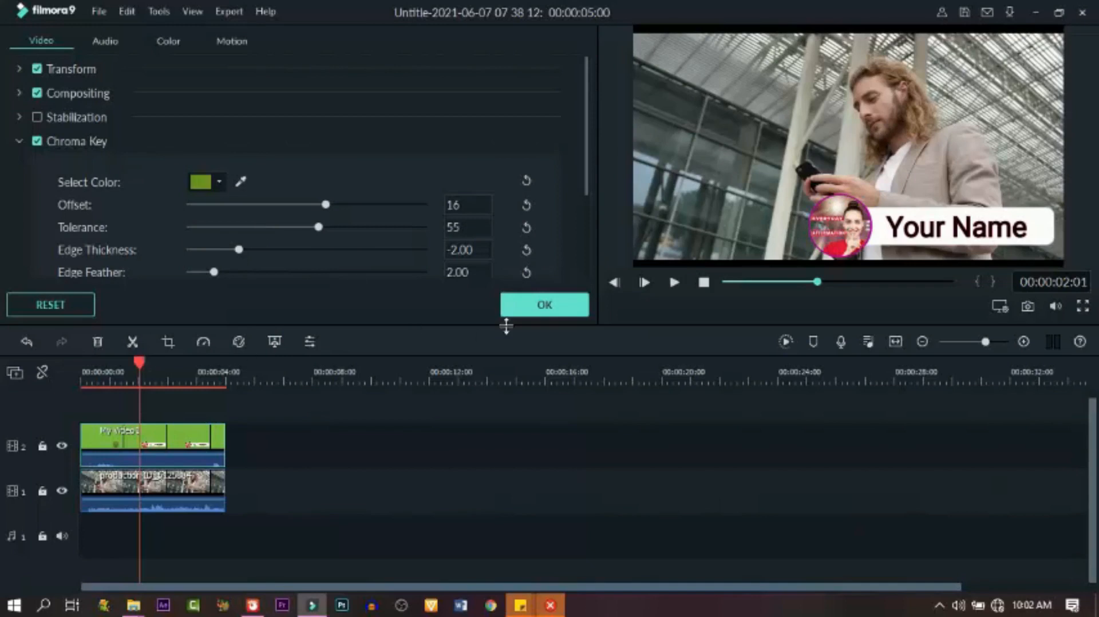
# Render the timeline preview and play the keyed lower third over the footage from the start.
pyautogui.click(786, 342)
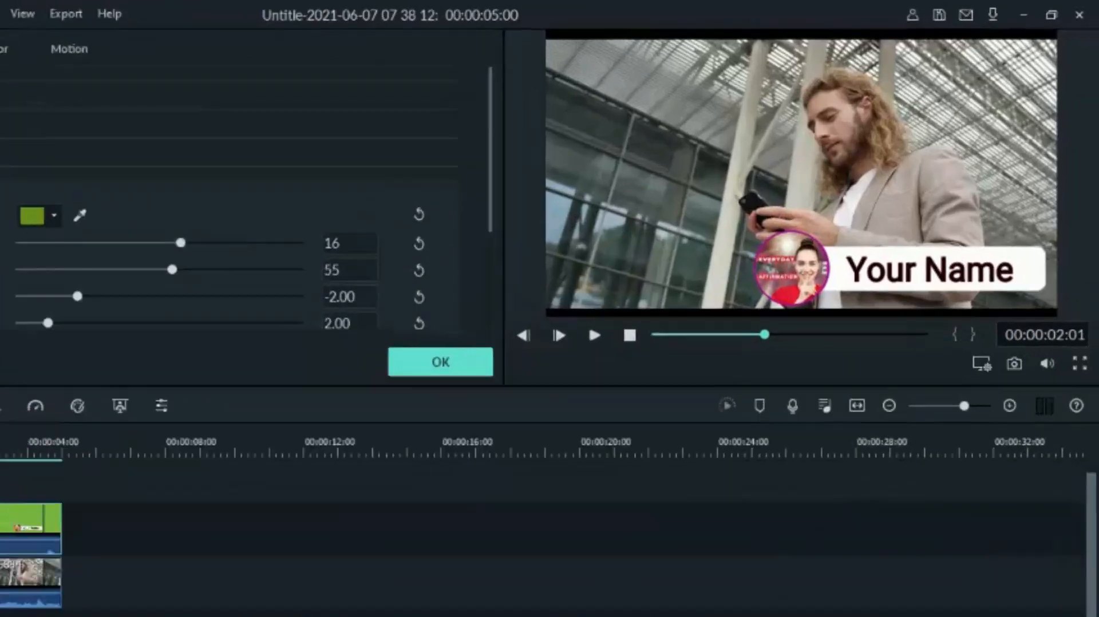
pyautogui.moveTo(139, 363); pyautogui.dragTo(81, 363)
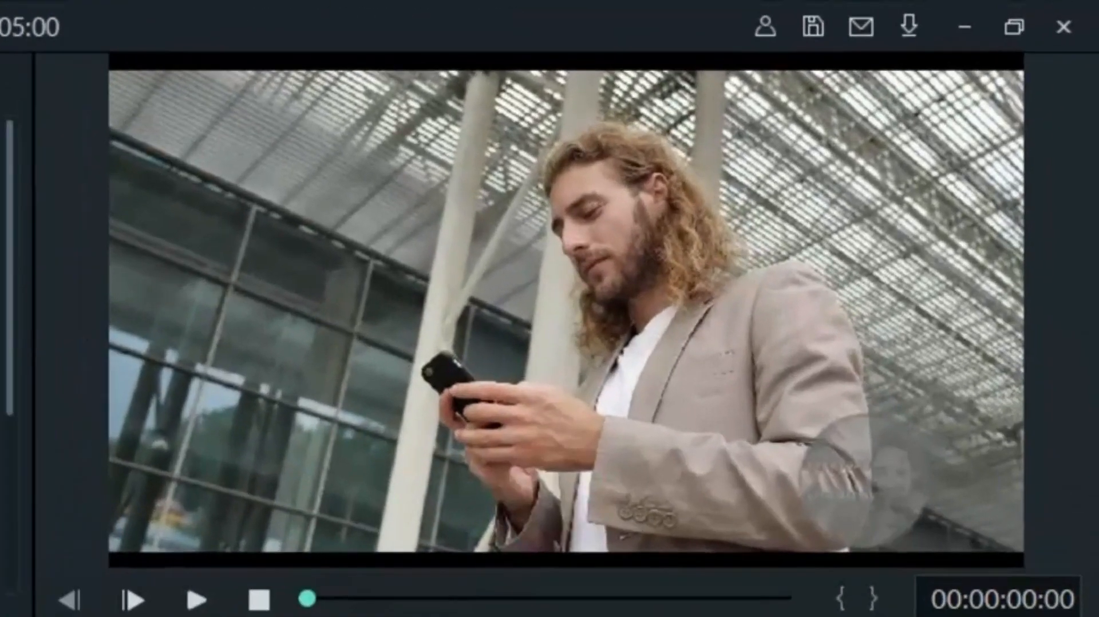
pyautogui.click(197, 600)
pyautogui.press('space')
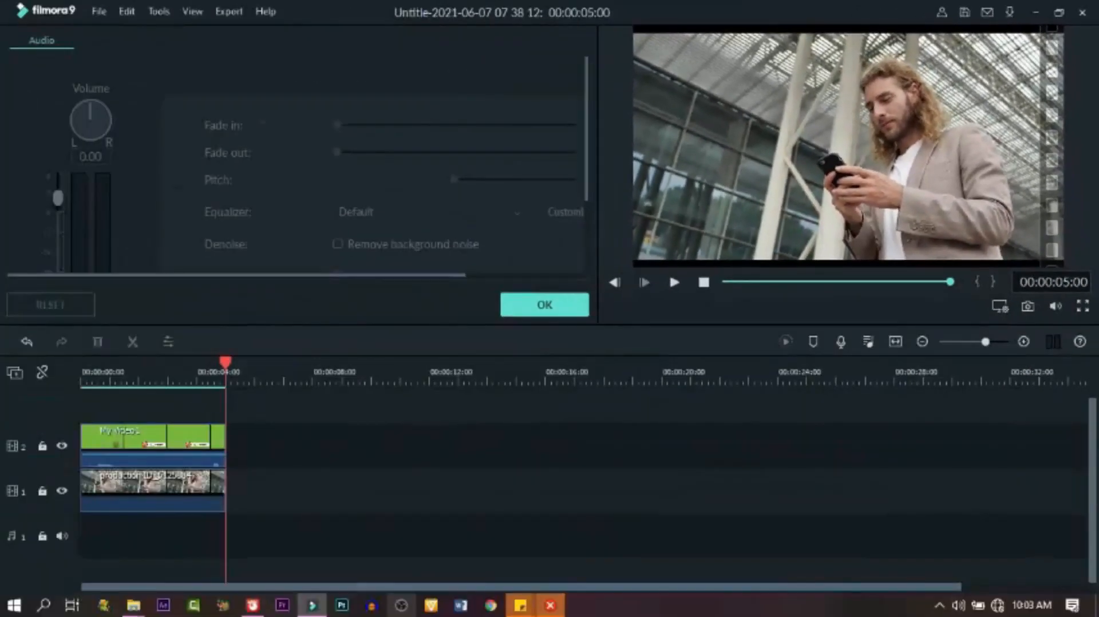
pyautogui.press('space')
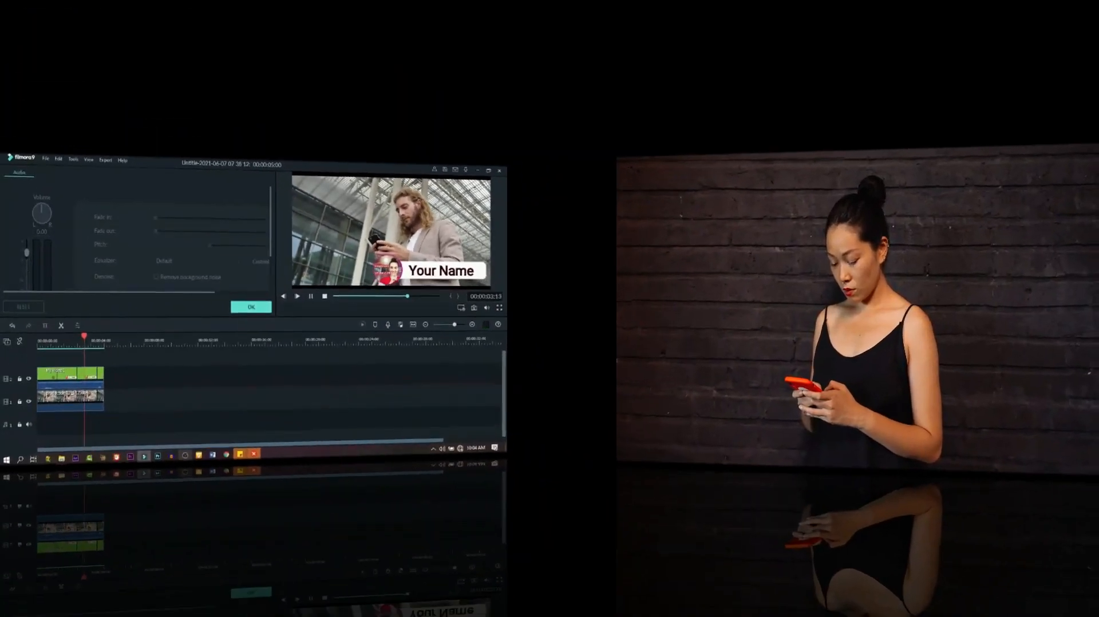